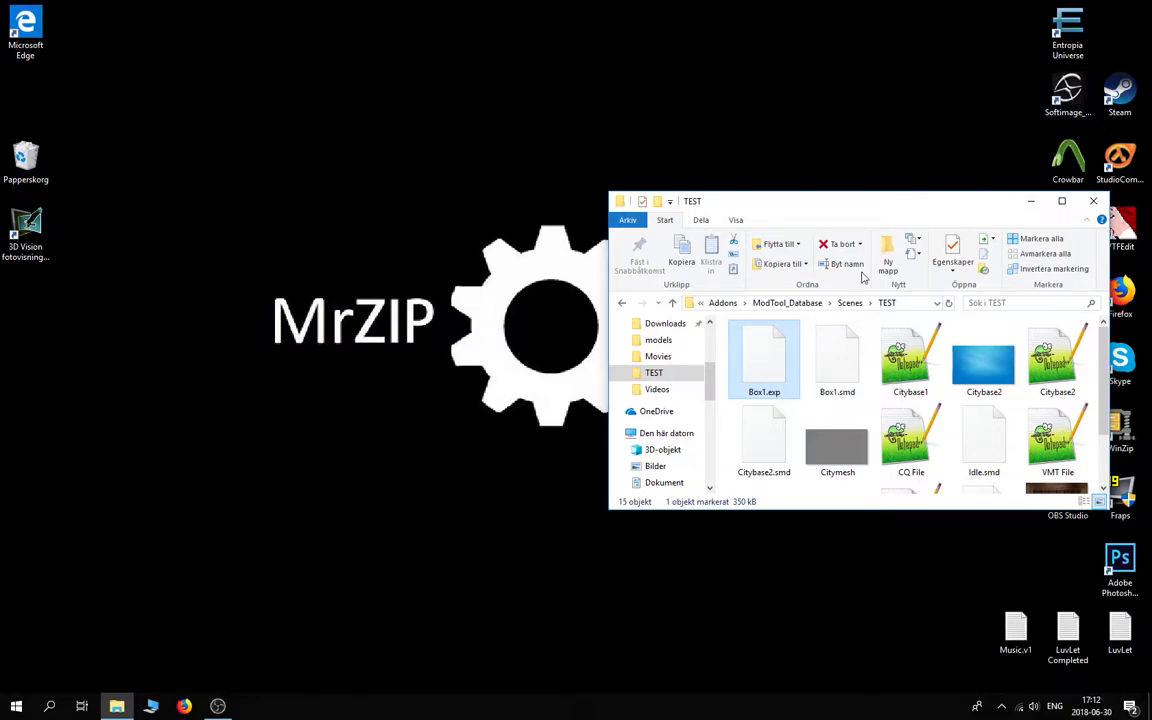
Review the box files in the TEST folder: Box1.exp, Box1.smd, the Box01 image, VMT File and CQ File.
left_click(837, 360, "ctrl")
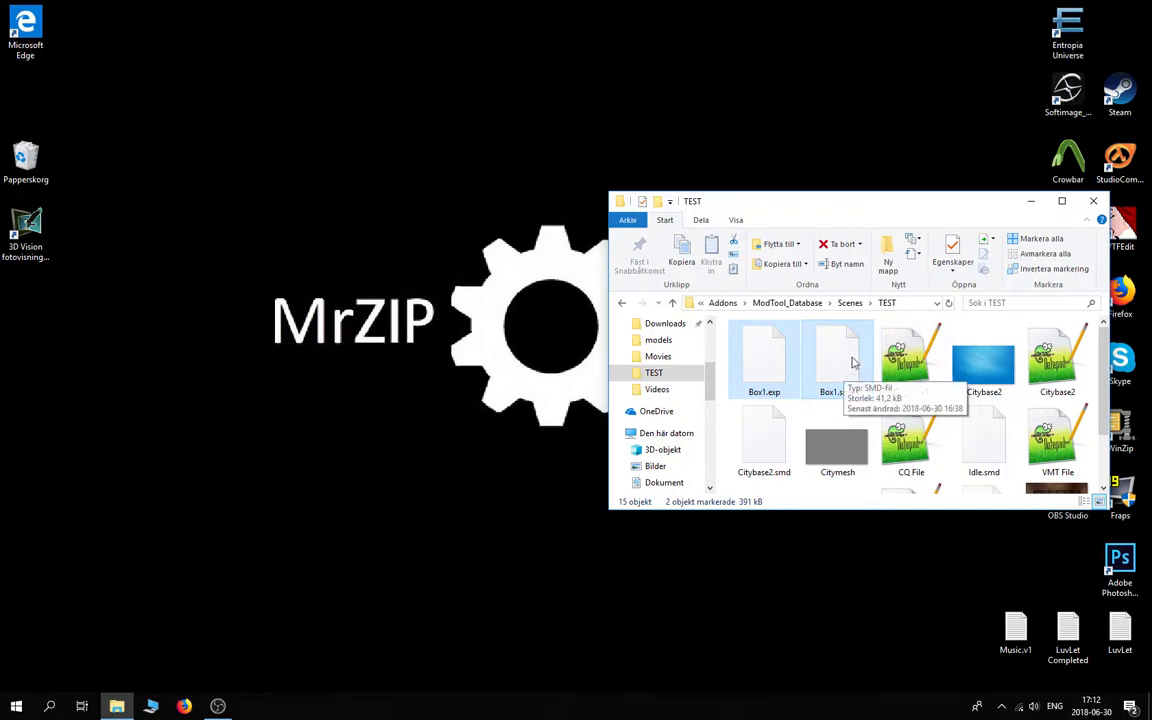
scroll(900, 360, "down", 1)
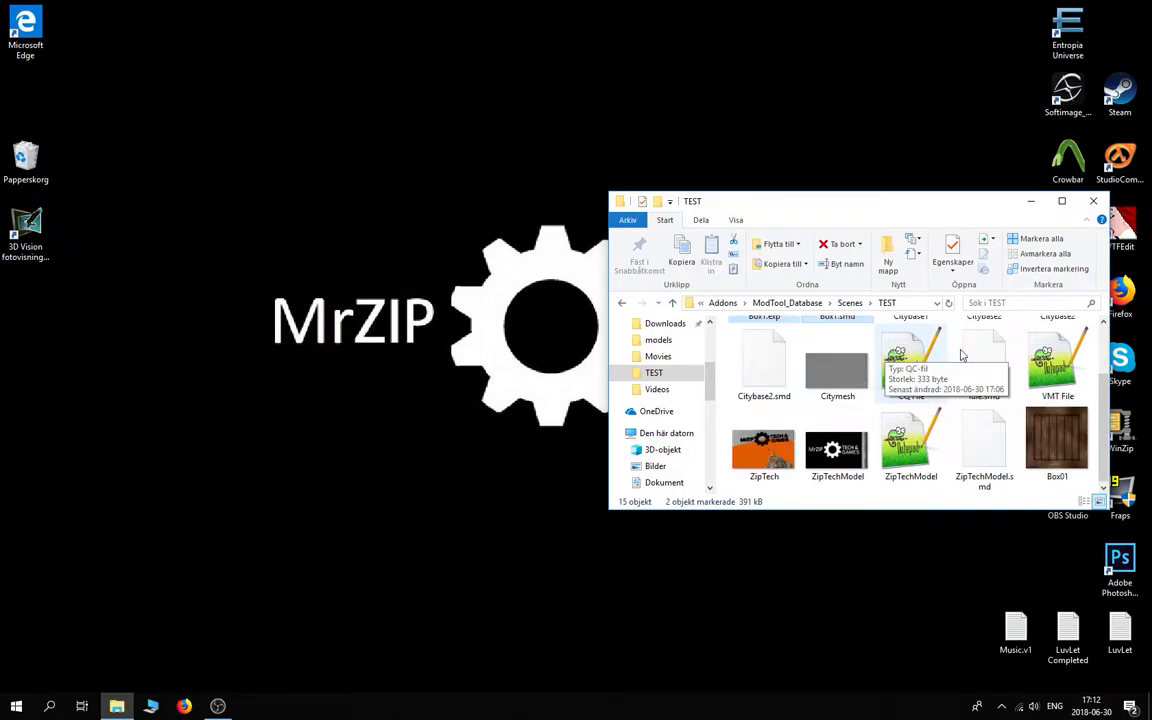
left_click(1057, 443)
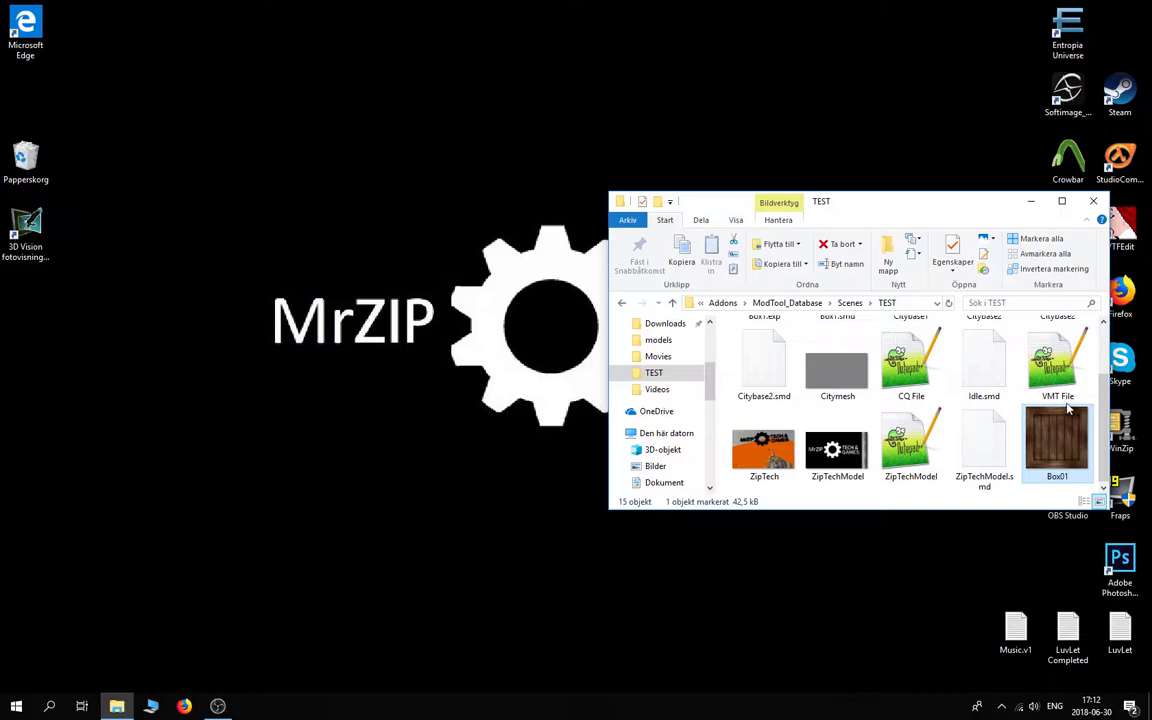
left_click(1050, 372, "ctrl")
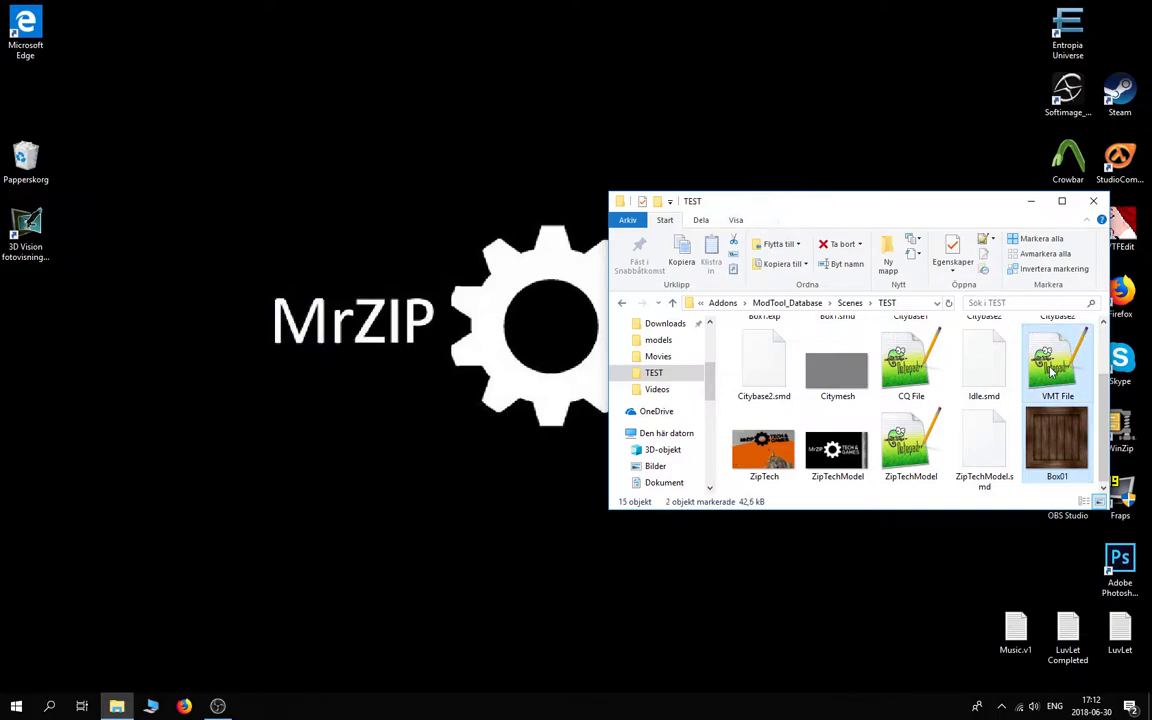
scroll(1000, 410, "up", 1)
left_click(911, 440)
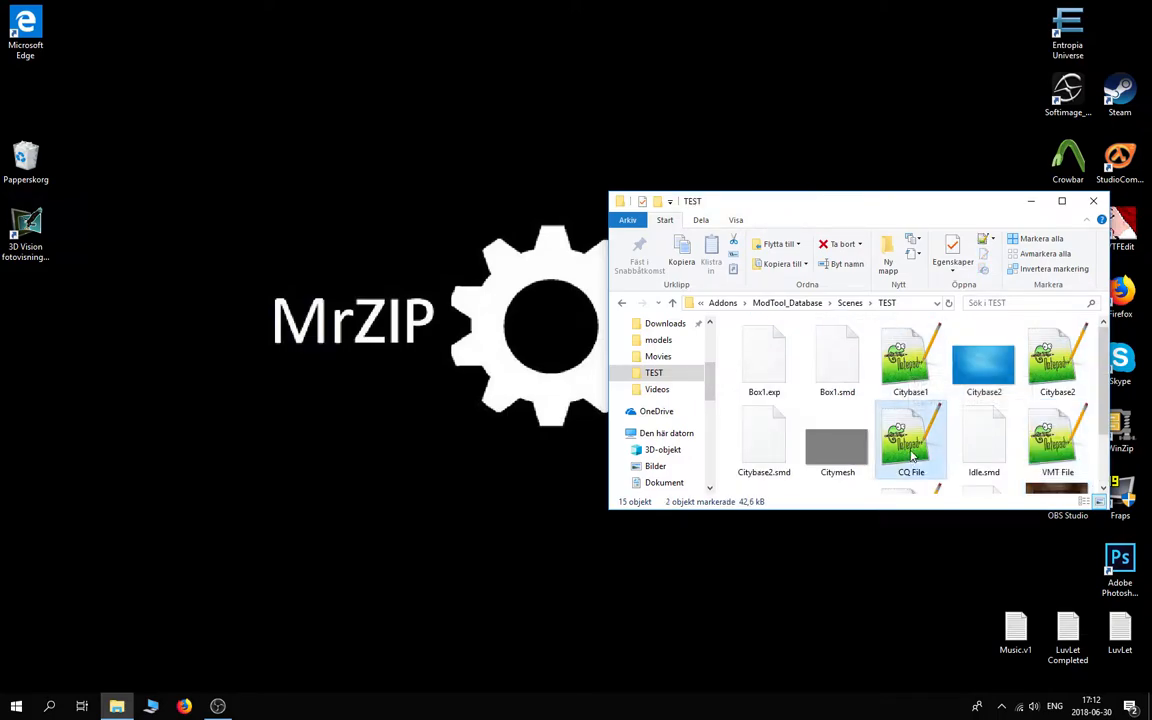
left_click_drag(830, 203, 407, 140)
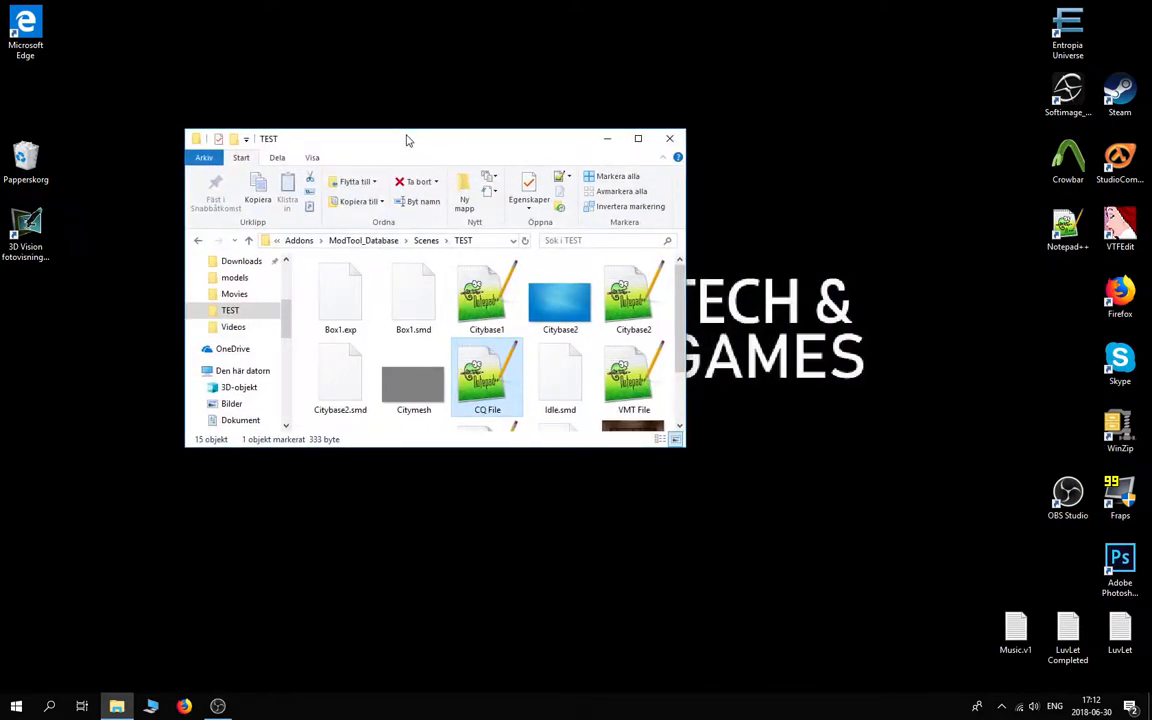
scroll(600, 330, "down", 1)
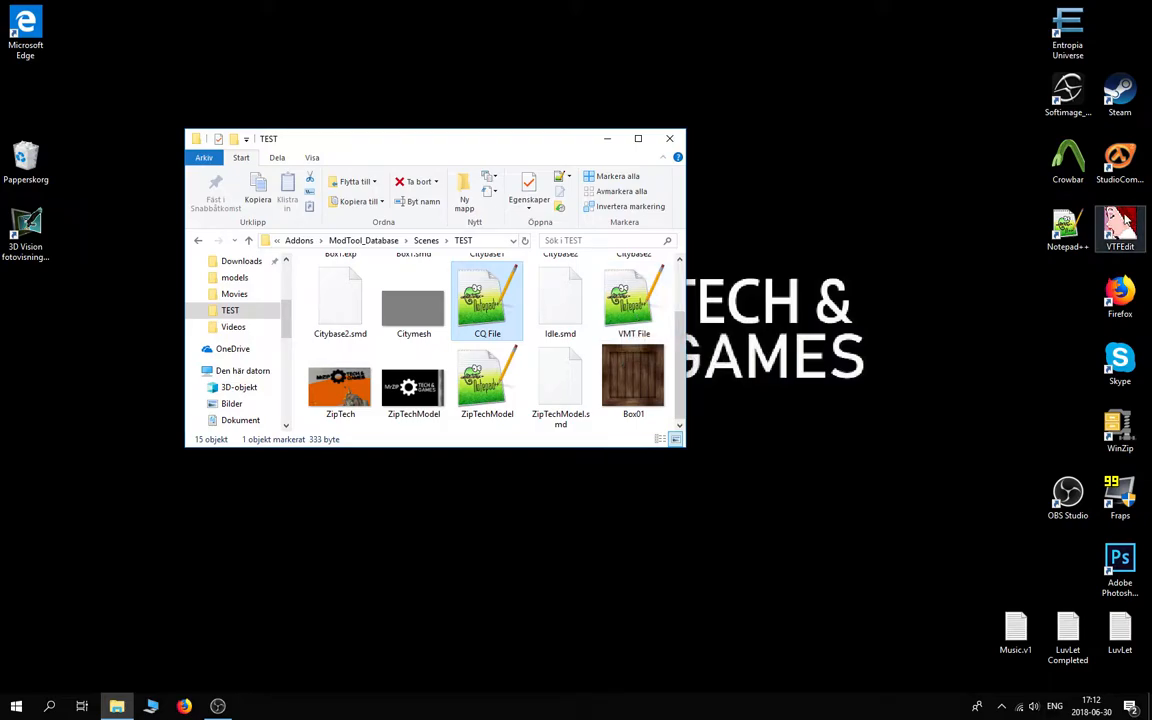
Launch VTFEdit and import the Box01 image from the TEST folder with the preset VTF options.
double_click(1120, 222)
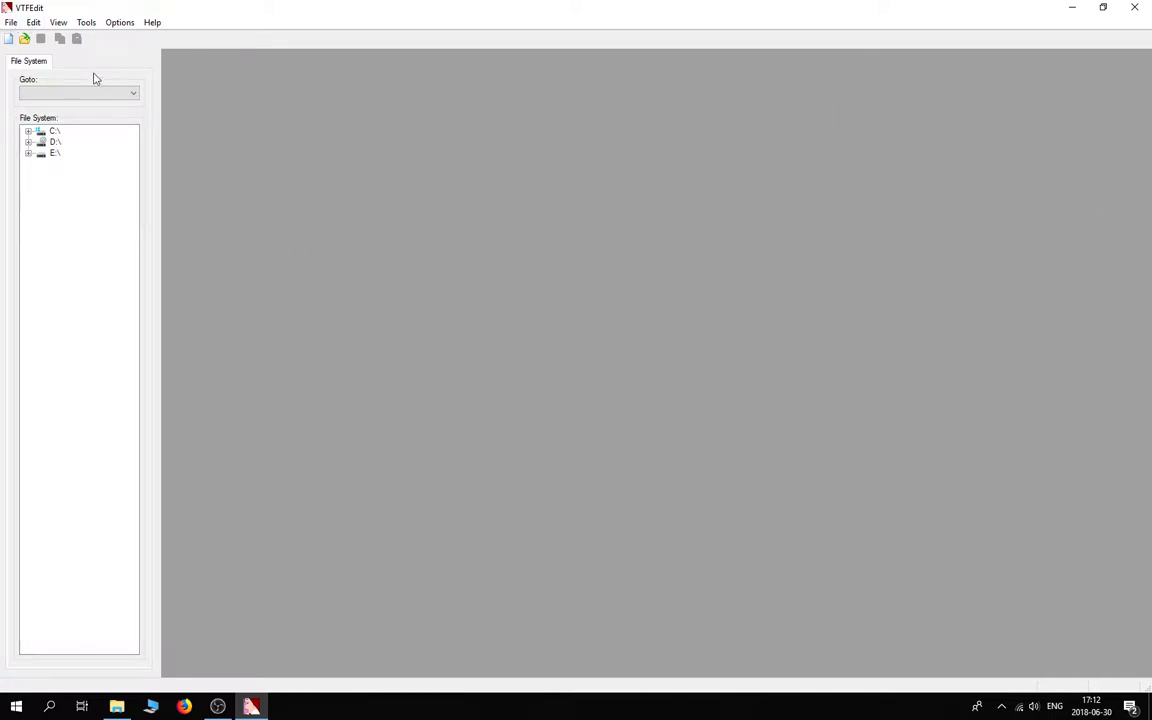
left_click(10, 22)
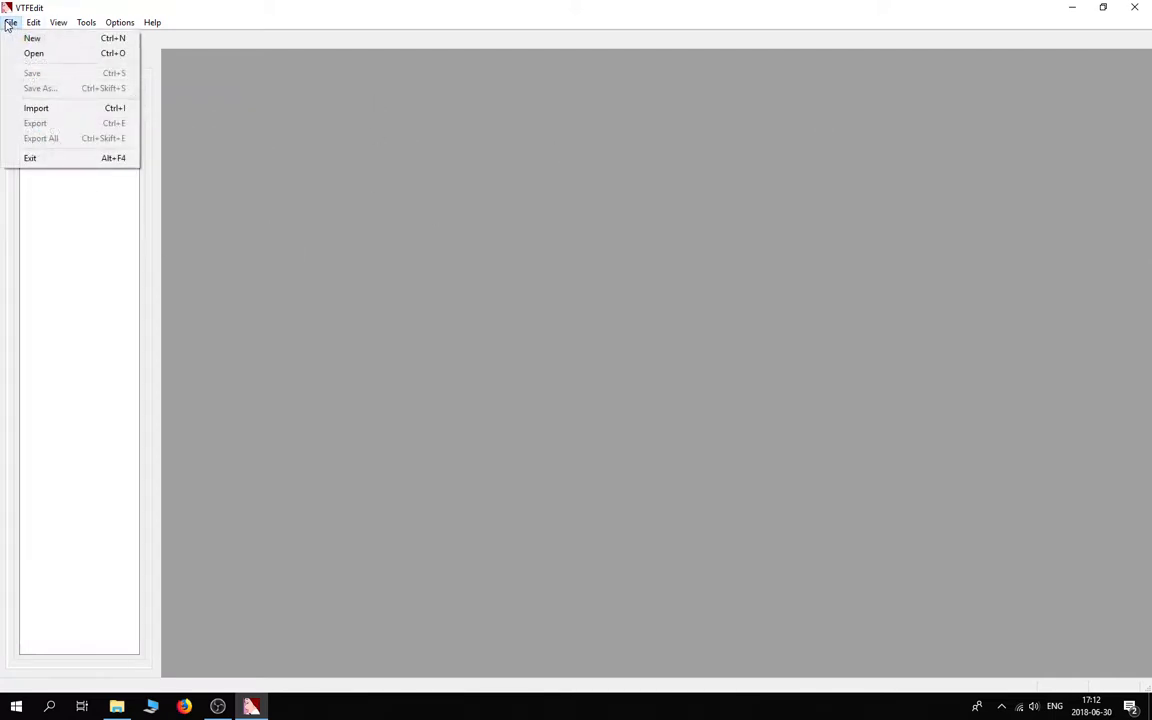
left_click(38, 110)
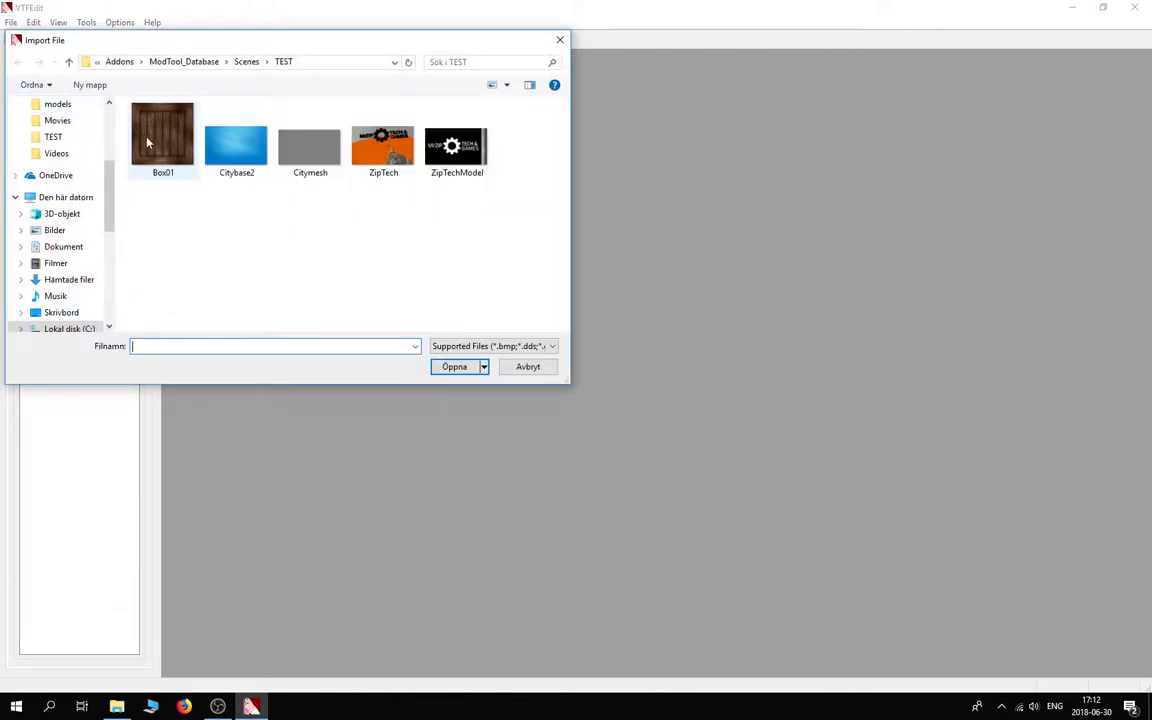
double_click(163, 165)
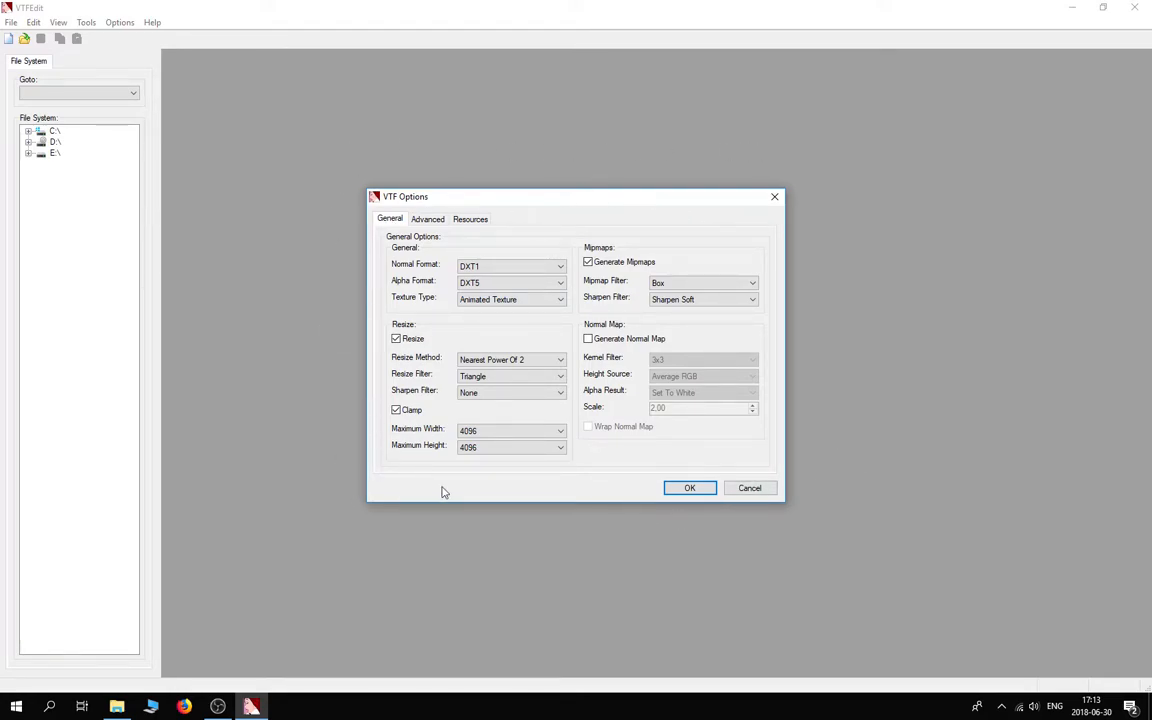
left_click(689, 488)
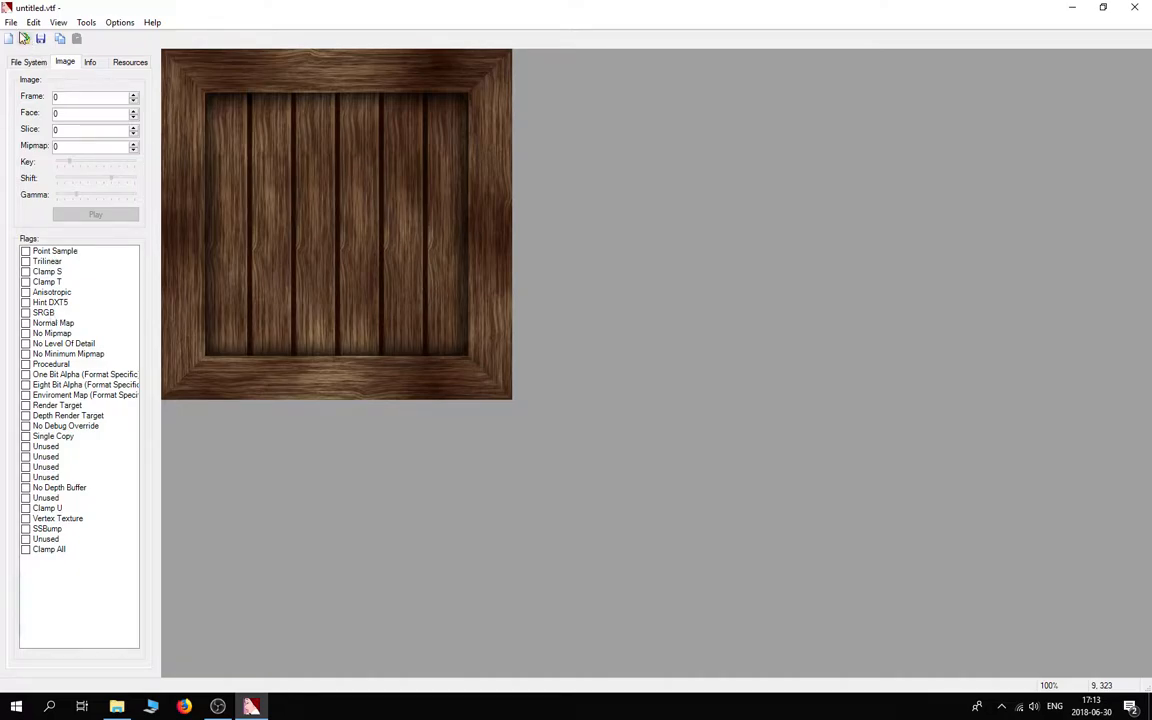
Save the crate texture as a VTF file named Box1 in the TEST folder and close VTFEdit.
left_click(10, 22)
left_click(60, 89)
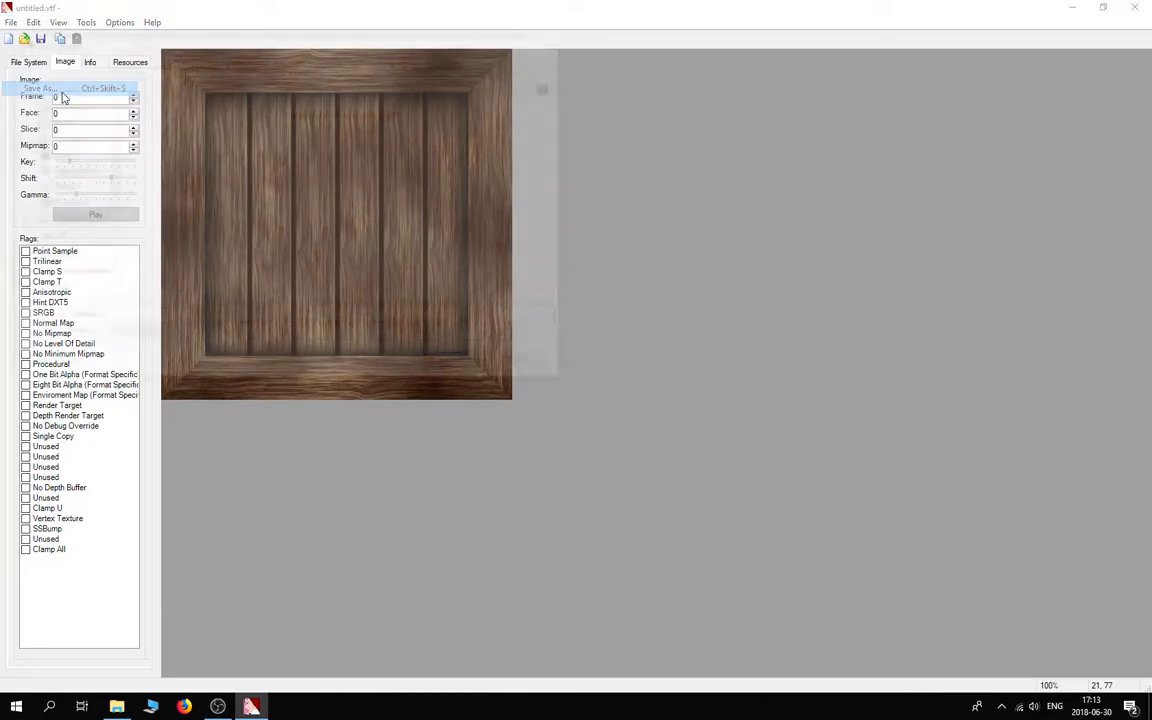
type("Box1")
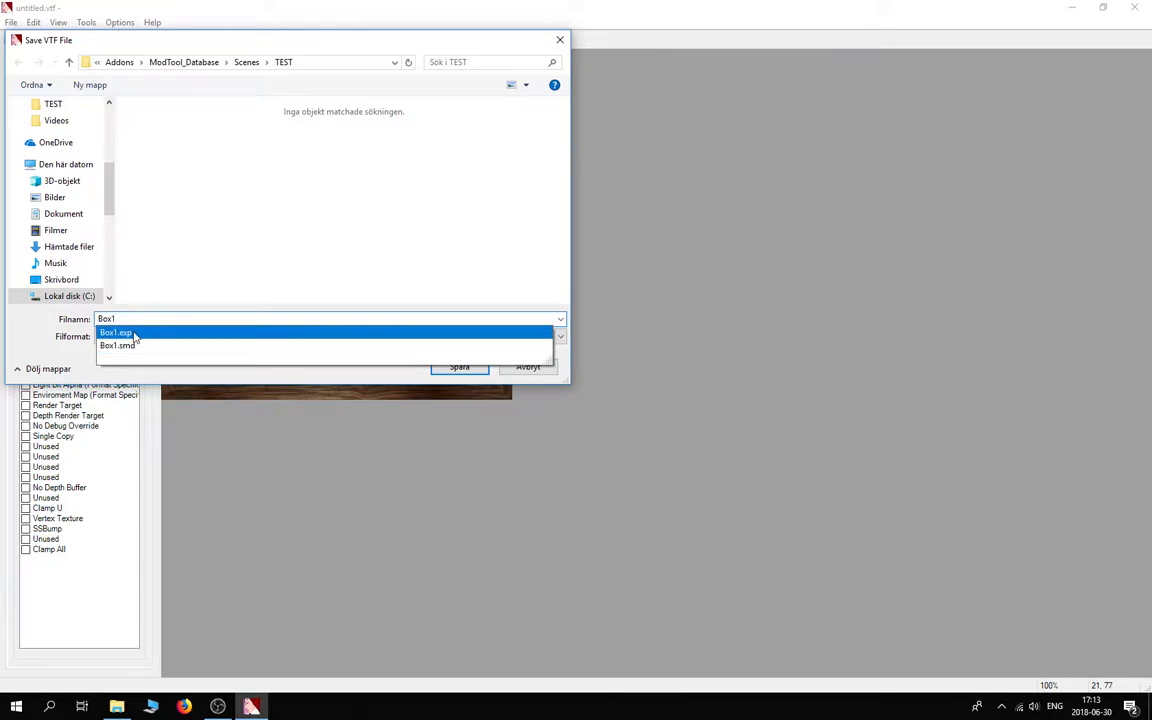
left_click(378, 282)
left_click(460, 367)
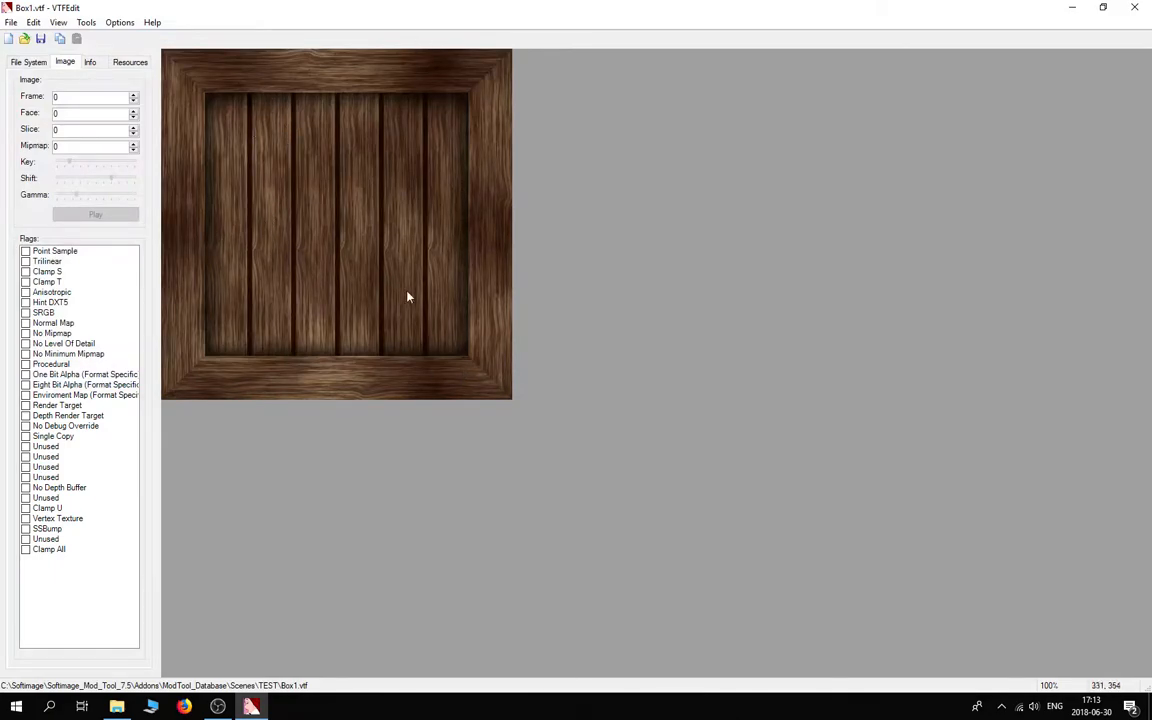
left_click(1141, 7)
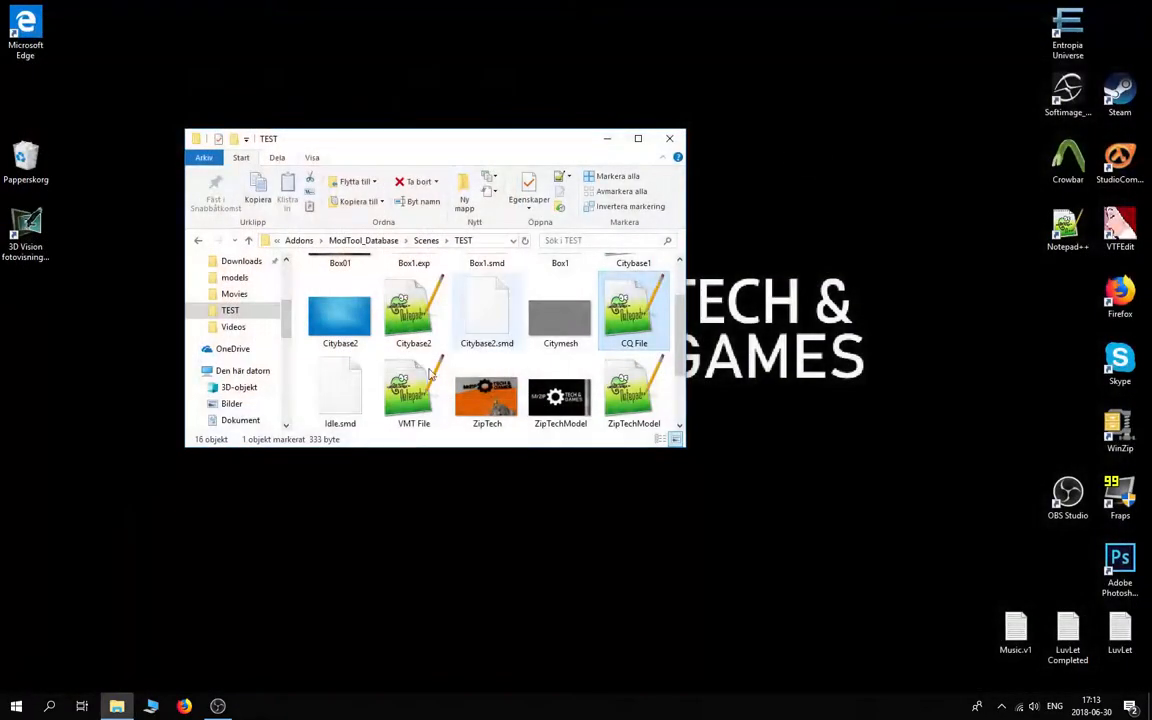
Enlarge the TEST folder window, open VMT File in Notepad++ and place its window beside the folder.
scroll(479, 346, "up", 1)
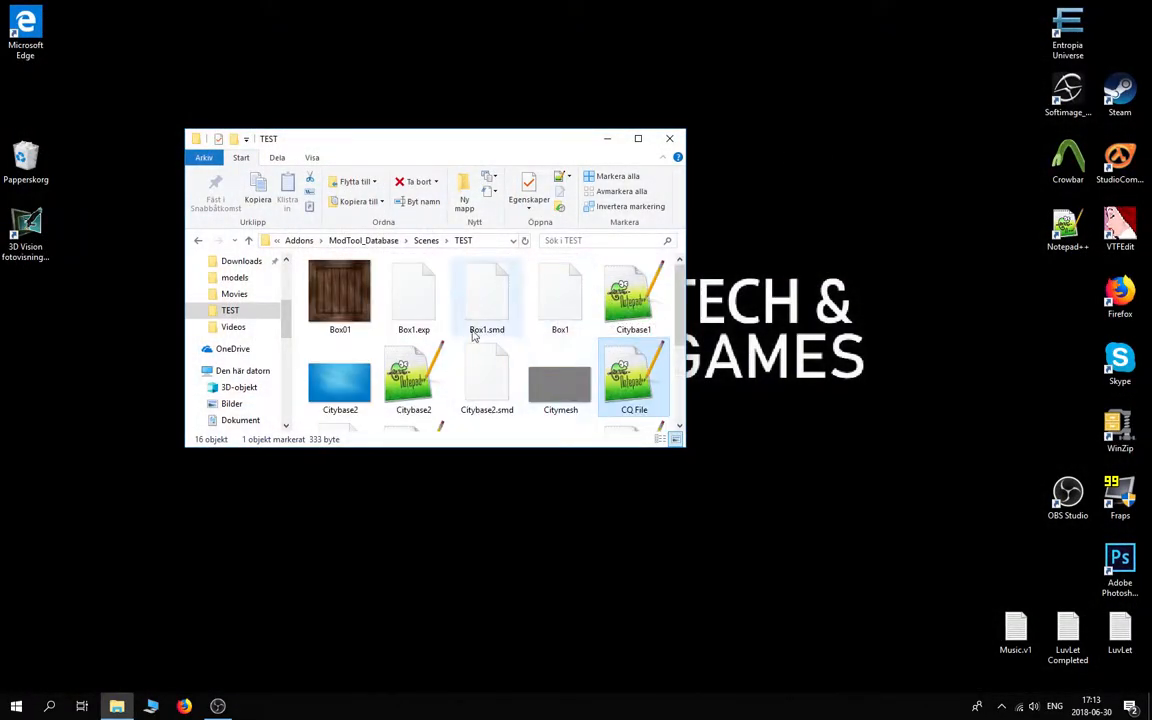
left_click(556, 305)
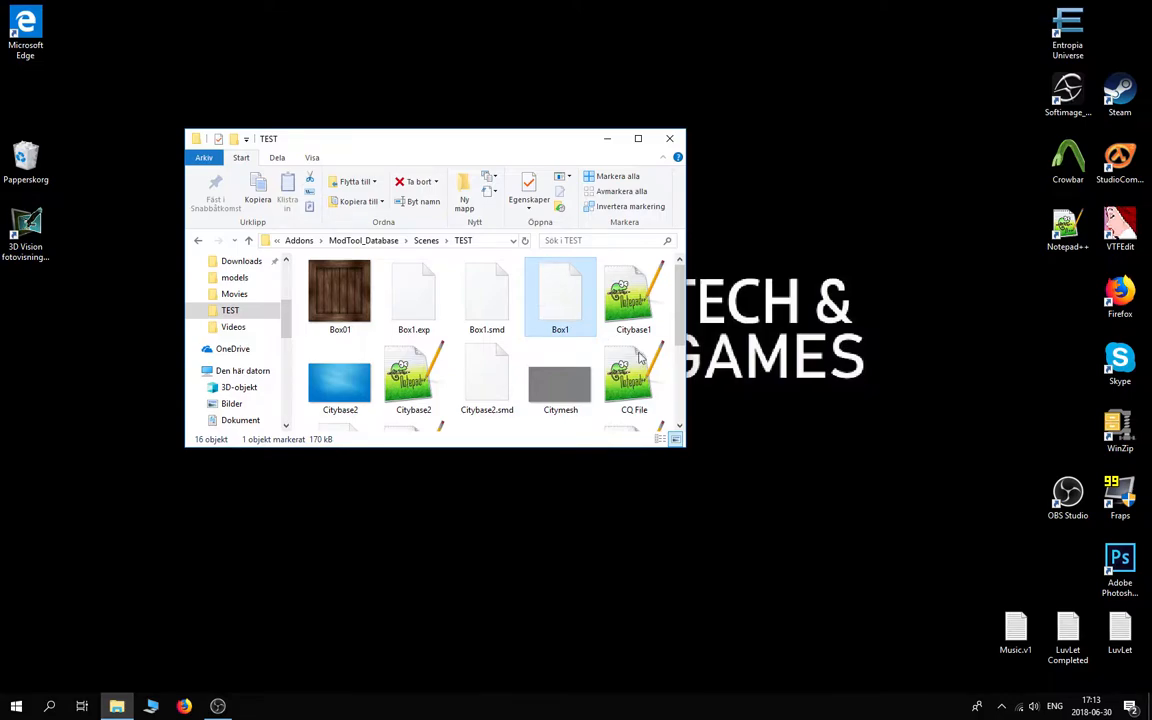
left_click_drag(595, 449, 594, 553)
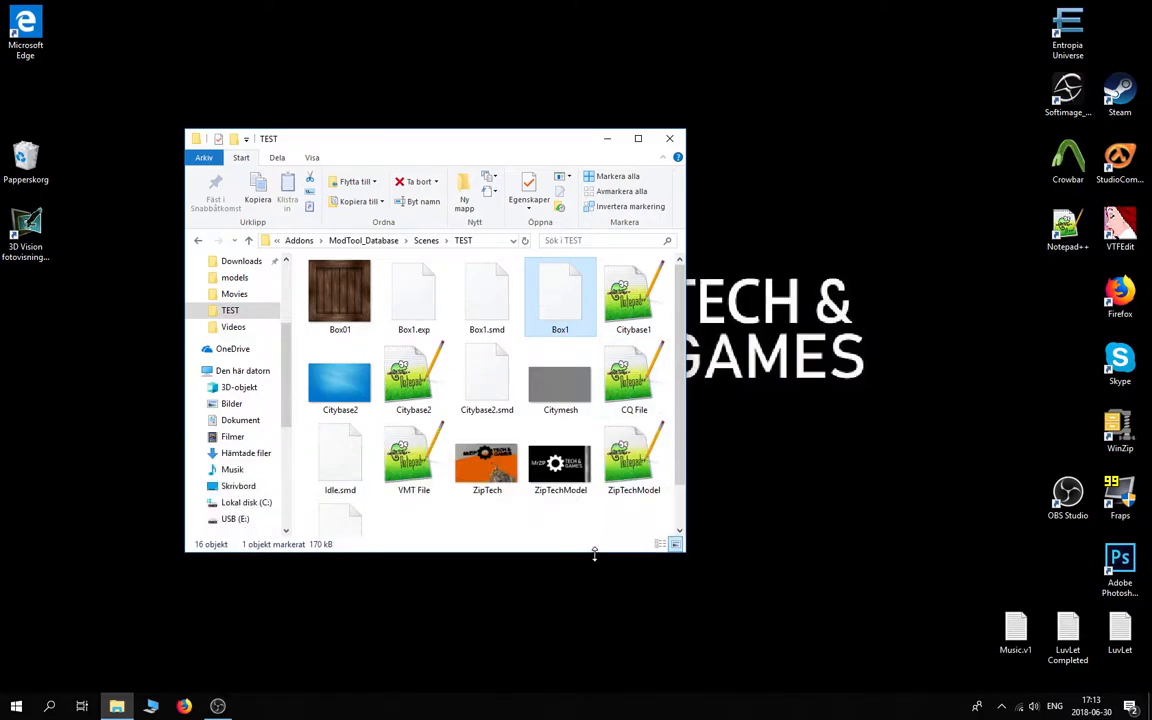
left_click(425, 463)
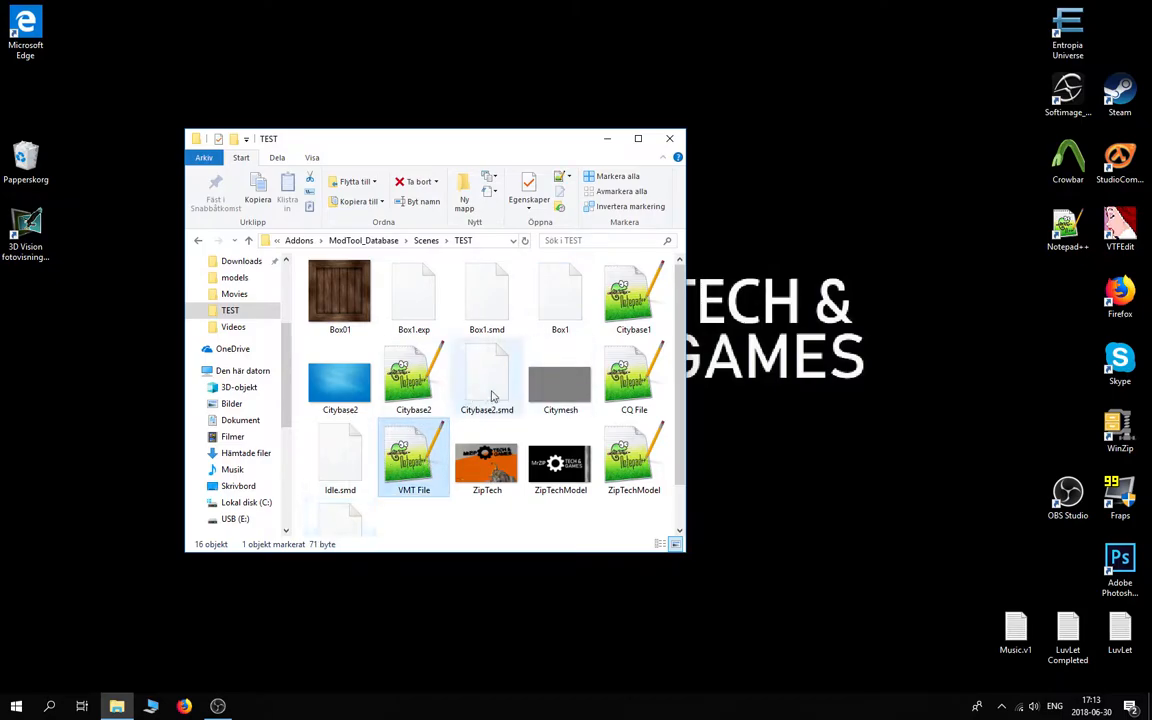
double_click(414, 461)
left_click_drag(243, 37, 856, 144)
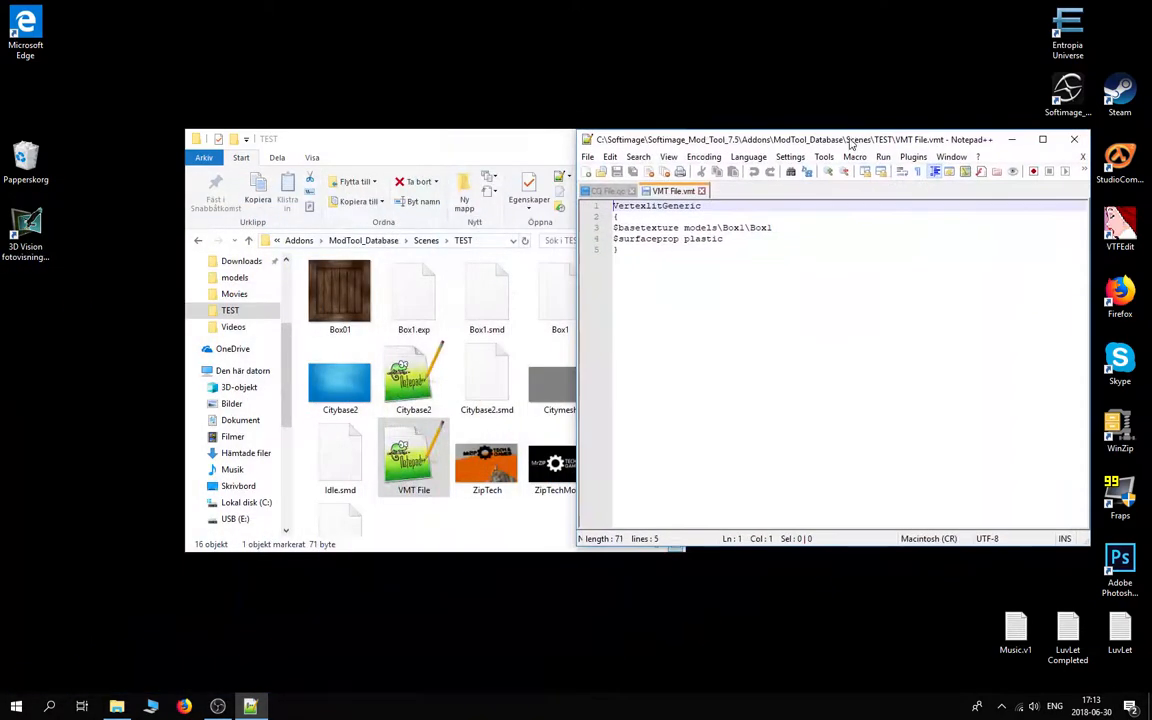
Open a second File Explorer window at the GarrysMod\garrysmod folder and place it beside the VMT file.
mouse_move(117, 700)
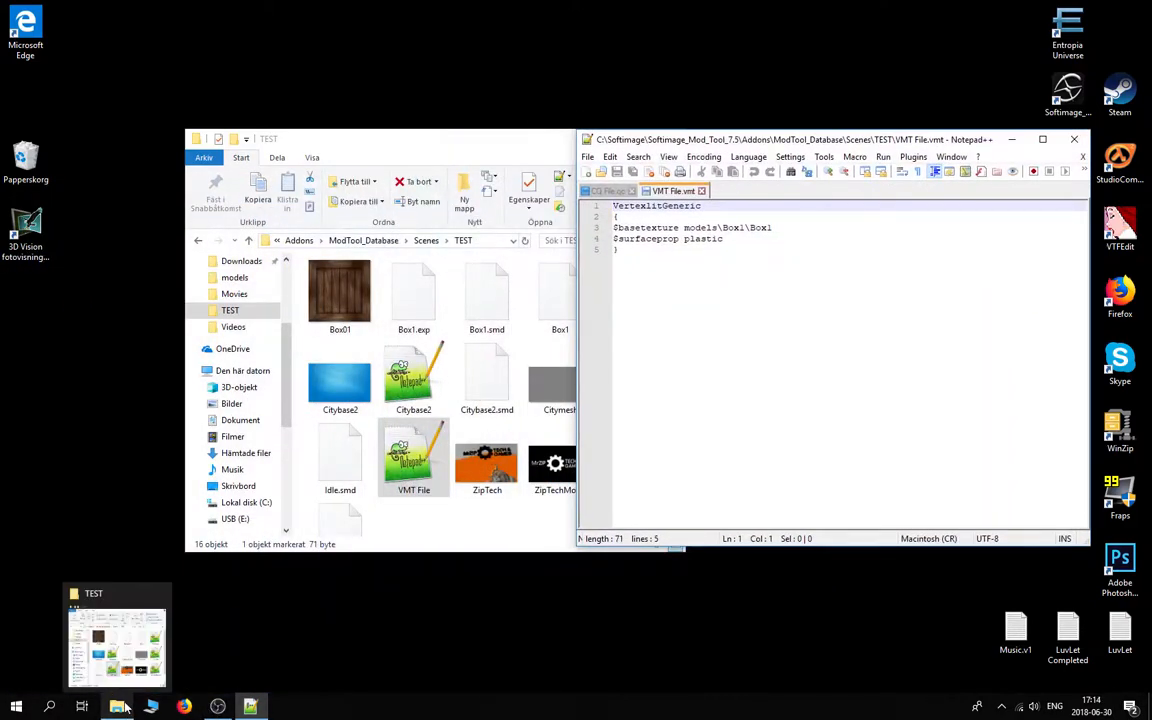
middle_click(118, 705)
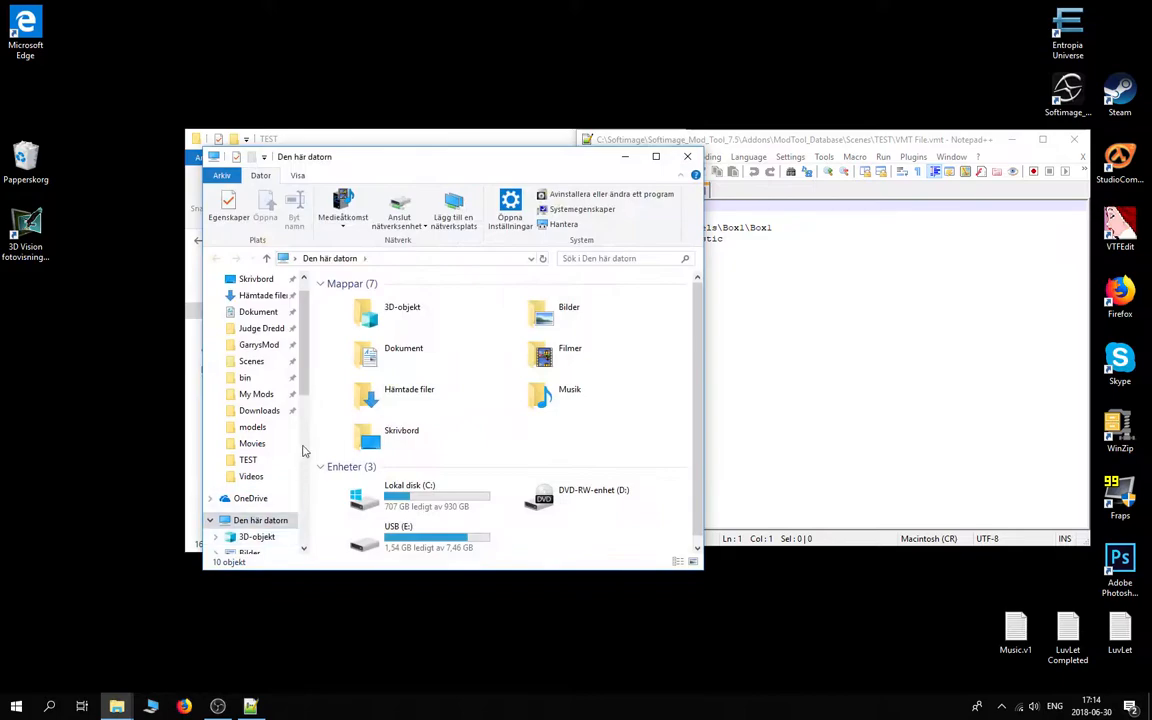
scroll(262, 410, "down", 1)
left_click(259, 328)
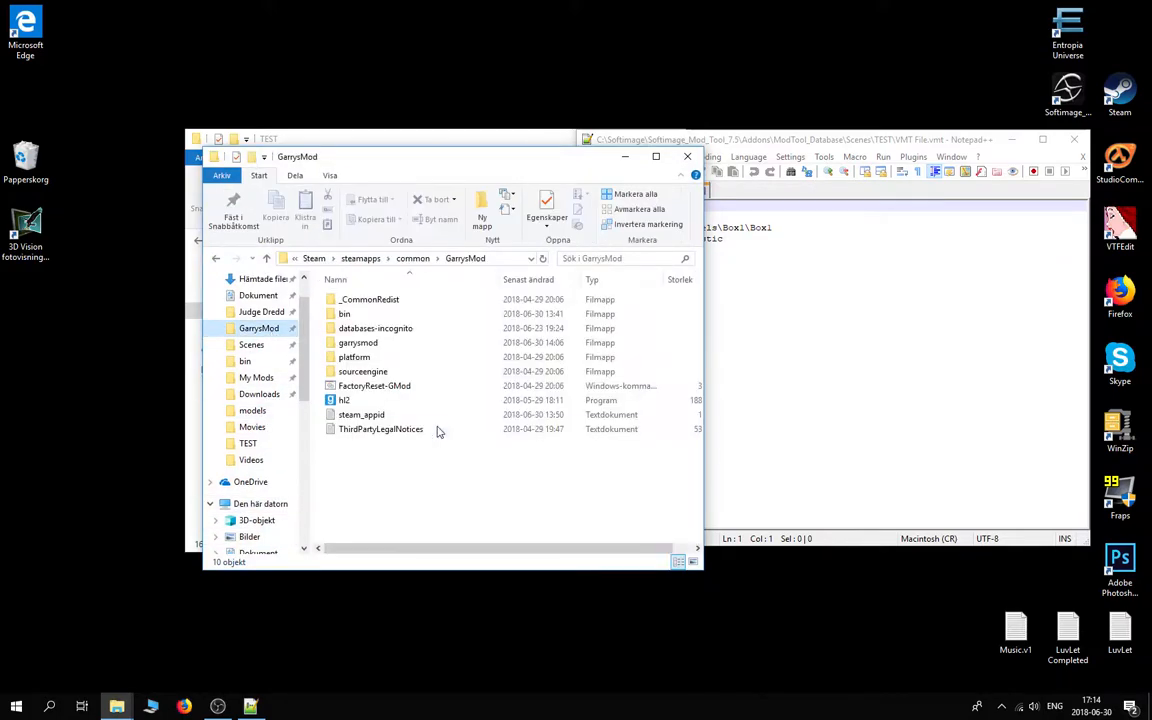
double_click(388, 342)
left_click_drag(522, 167, 349, 188)
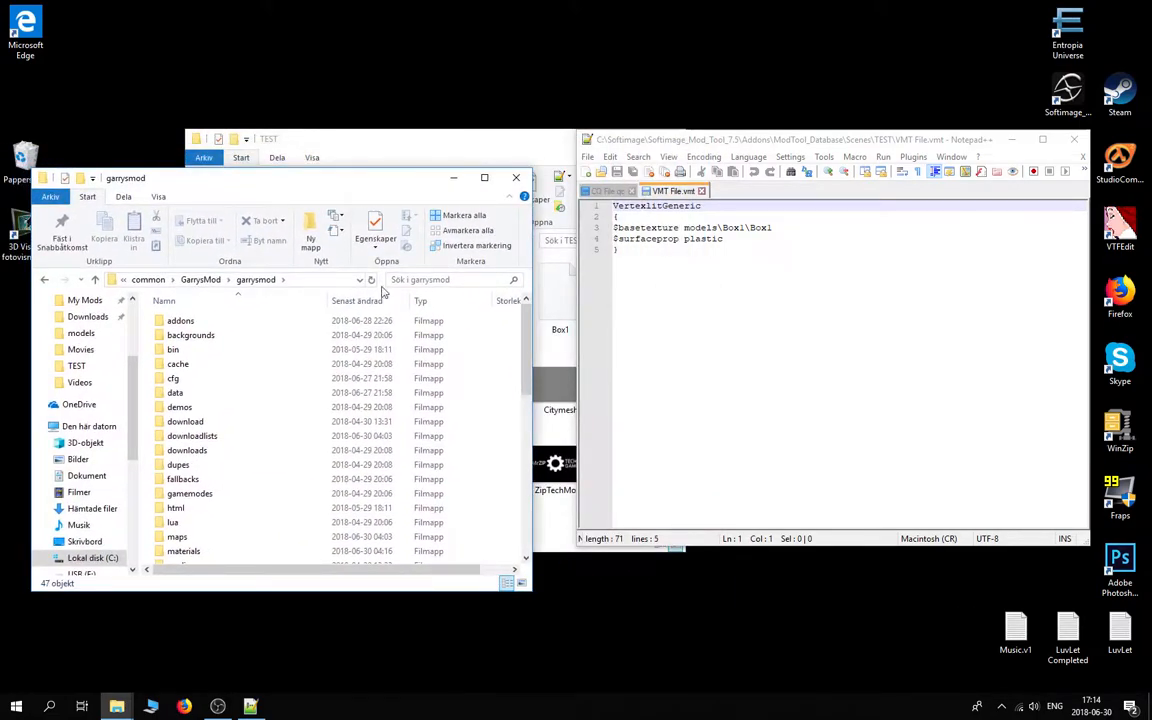
Compare the contents of garrysmod's models folder with the Box1 folder name in the VMT file's $basetexture path.
scroll(190, 460, "down", 1)
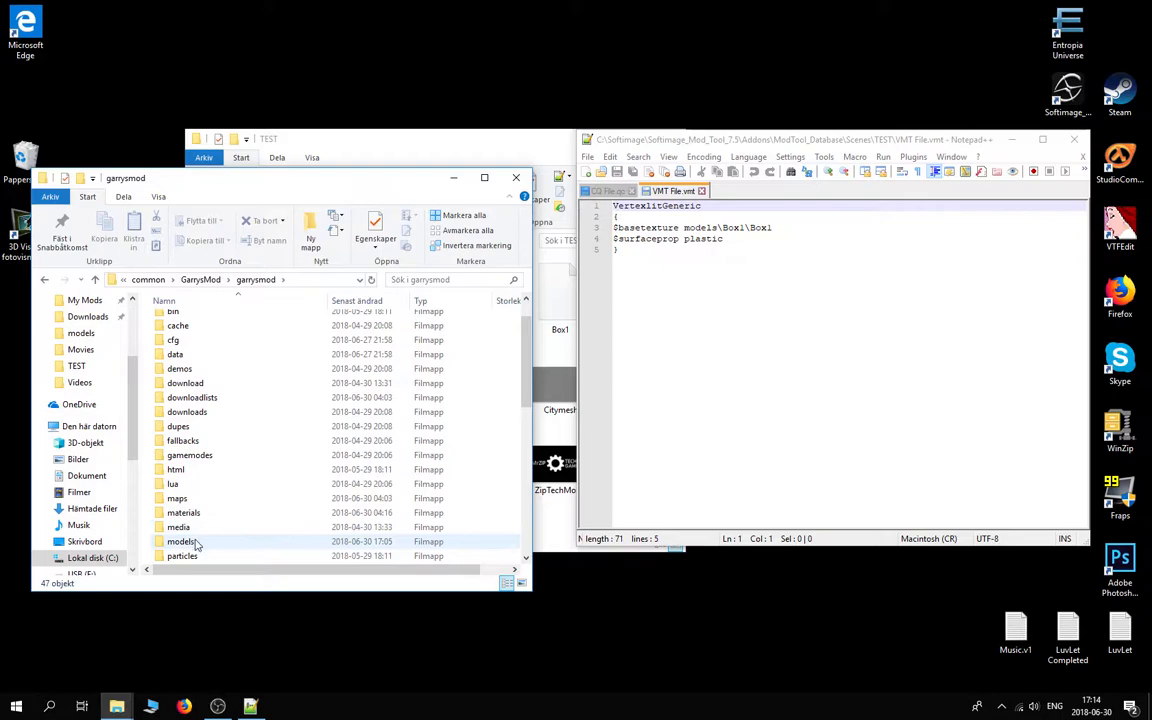
left_click(190, 543)
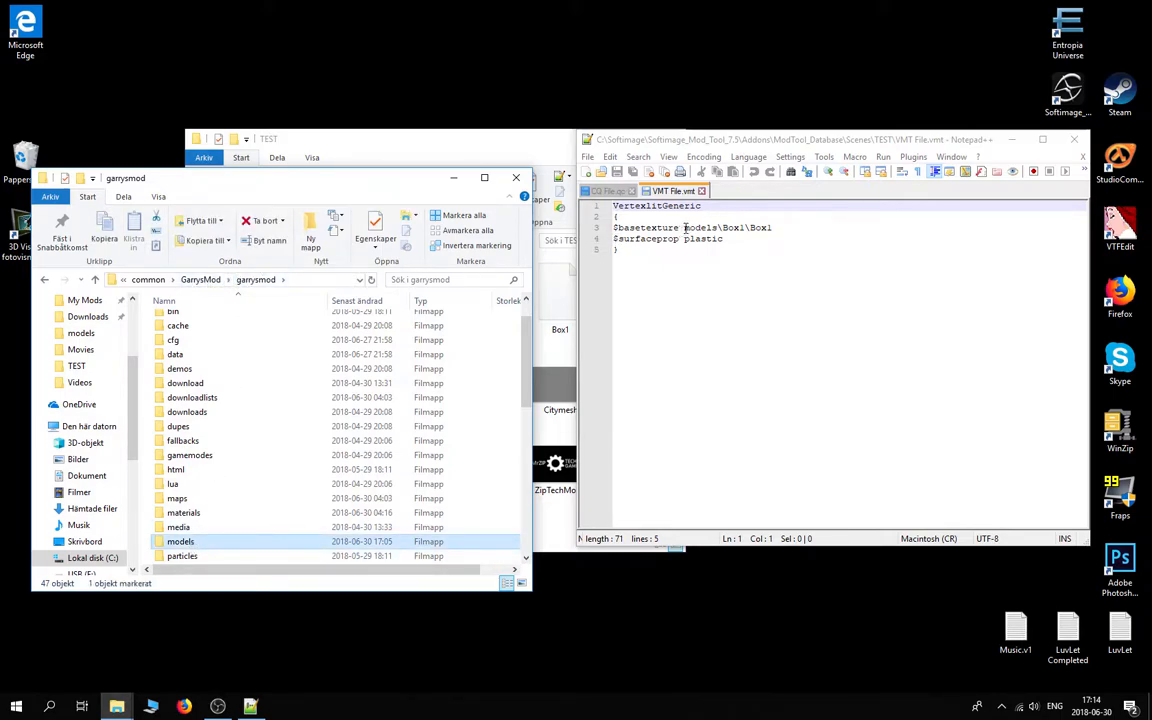
double_click(190, 541)
left_click(200, 537)
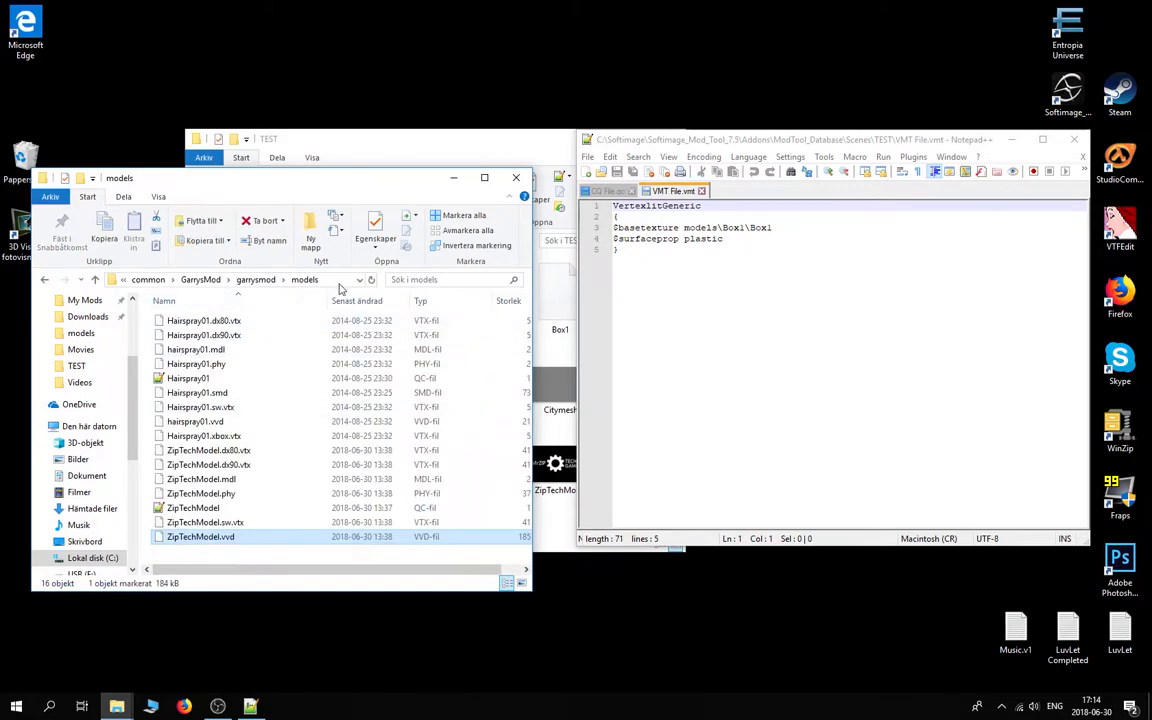
double_click(727, 229)
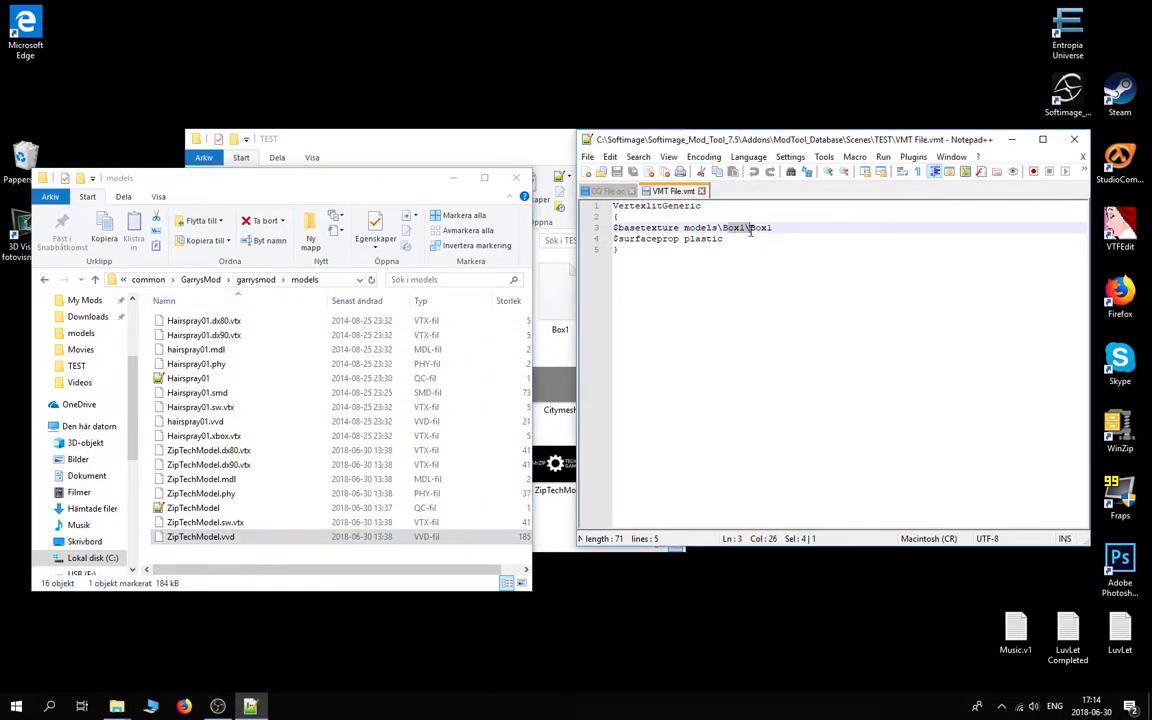
Create a folder named Box1 in garrysmod\materials\models and open it.
left_click(255, 280)
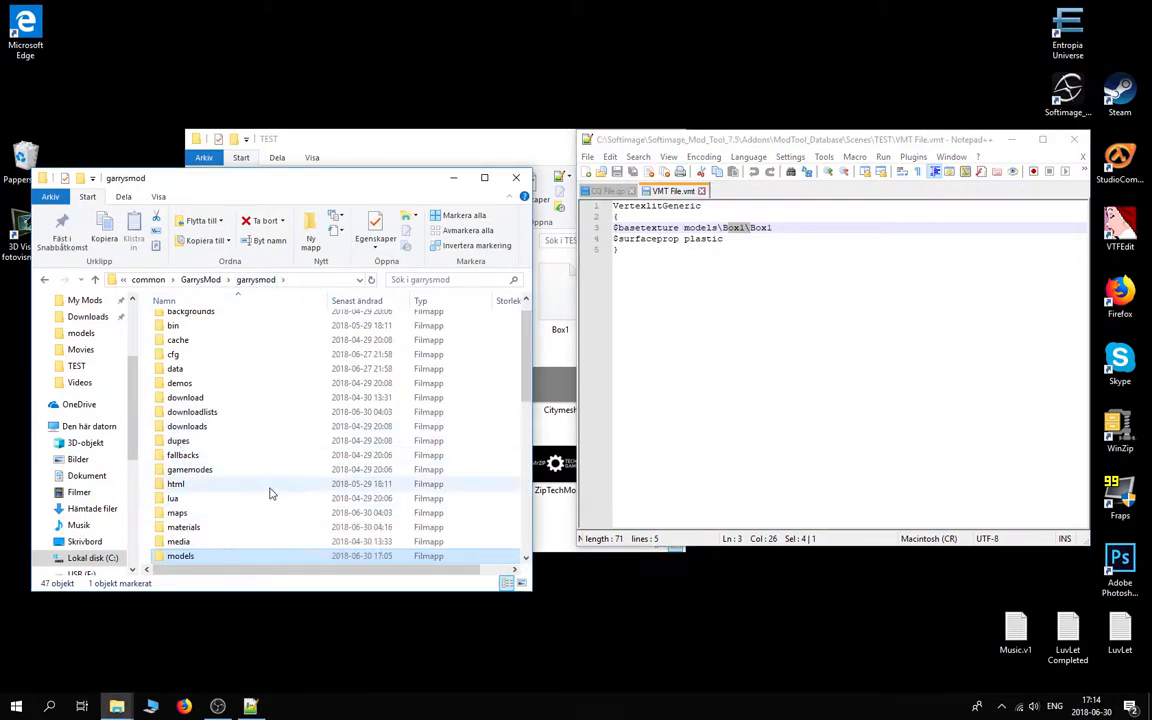
double_click(183, 527)
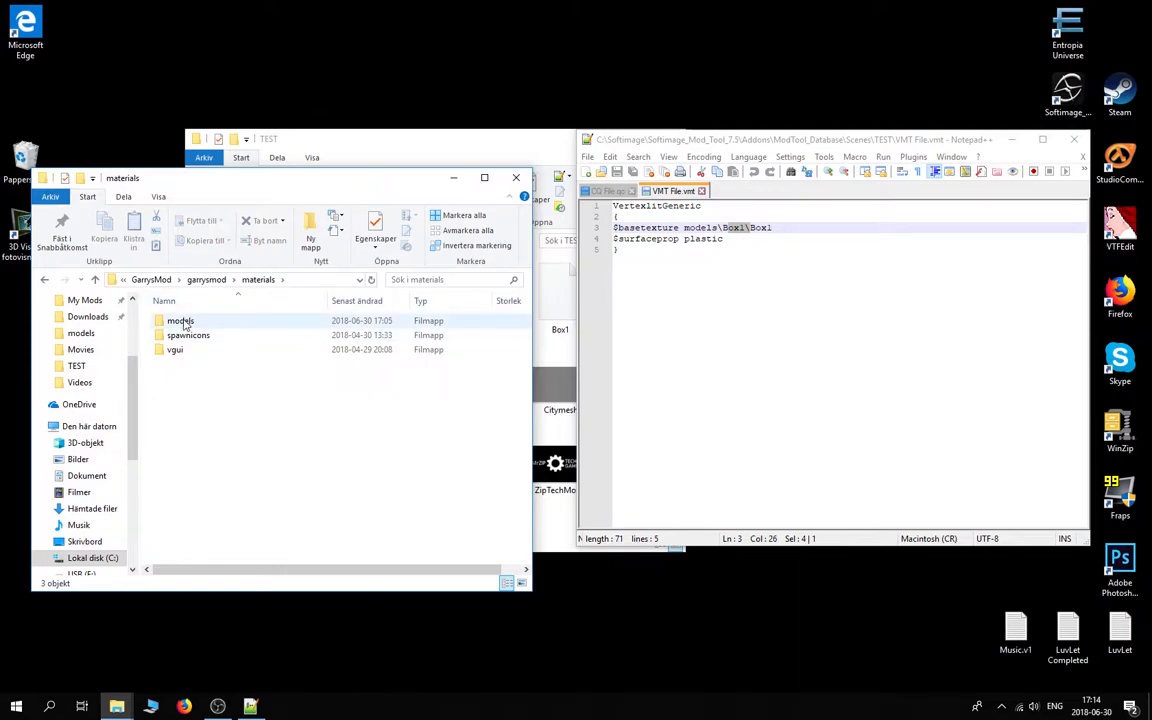
double_click(226, 321)
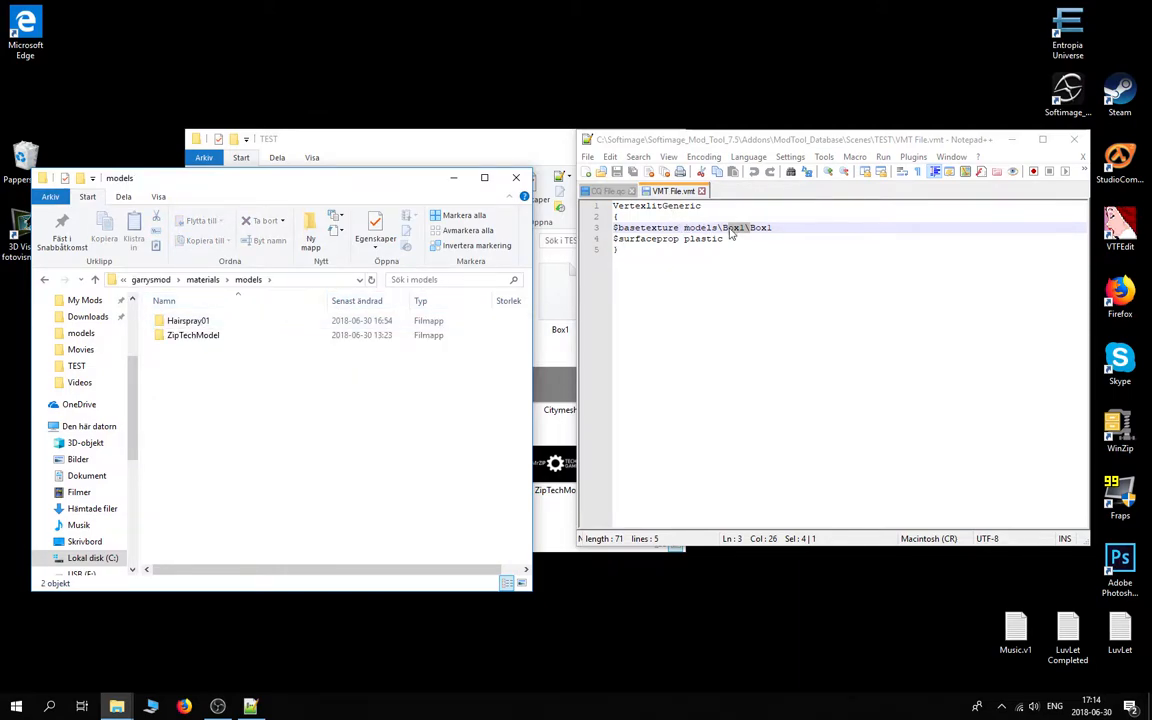
right_click(213, 416)
mouse_move(272, 579)
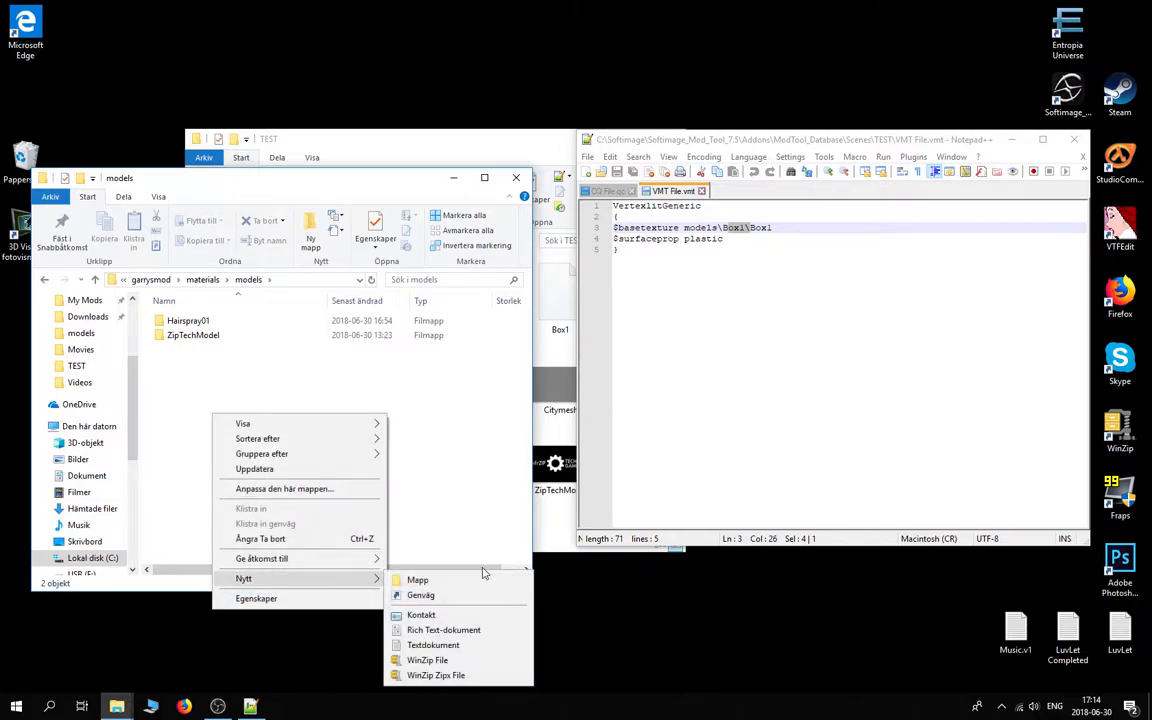
left_click(468, 582)
type("Box1")
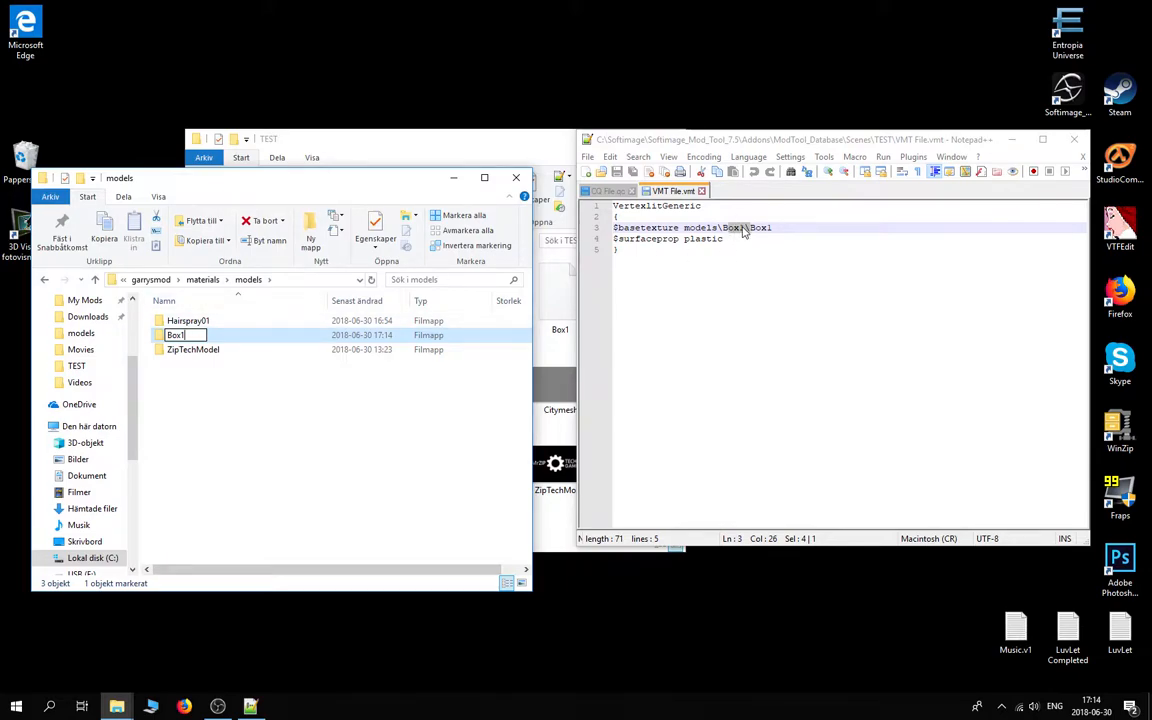
left_click(224, 334)
double_click(204, 323)
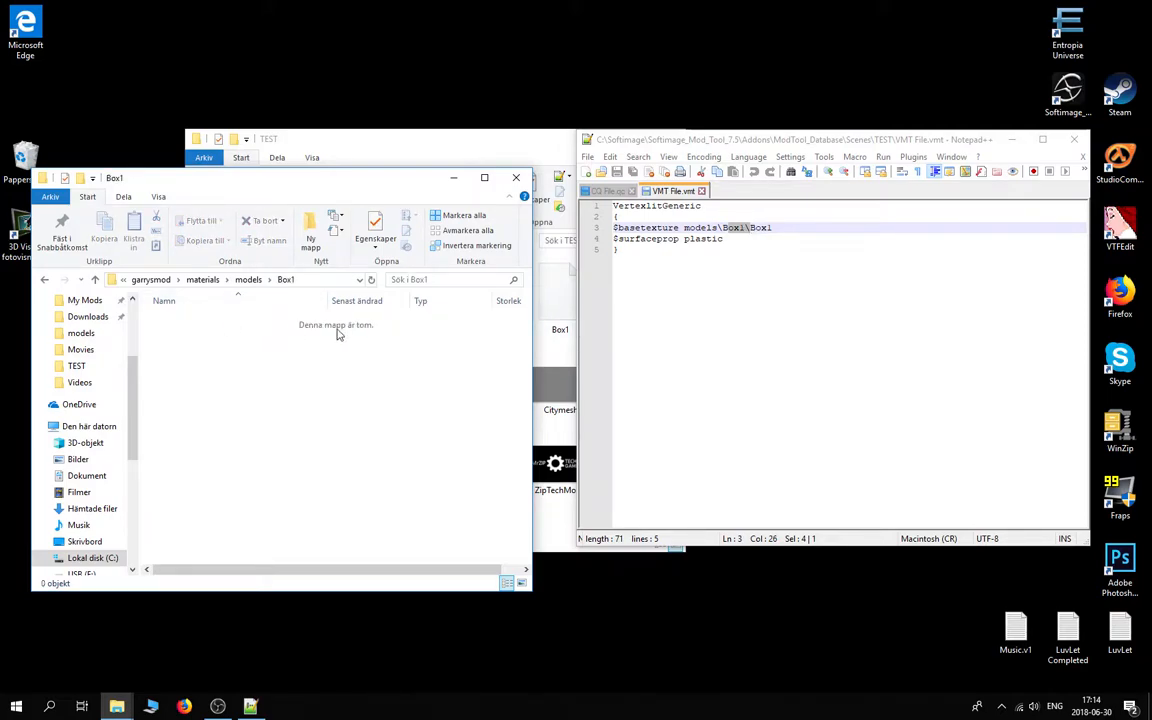
Review the $basetexture path models\Box1\Box1 in the VMT file against the Box1 materials folder, and close Notepad++.
left_click(777, 228)
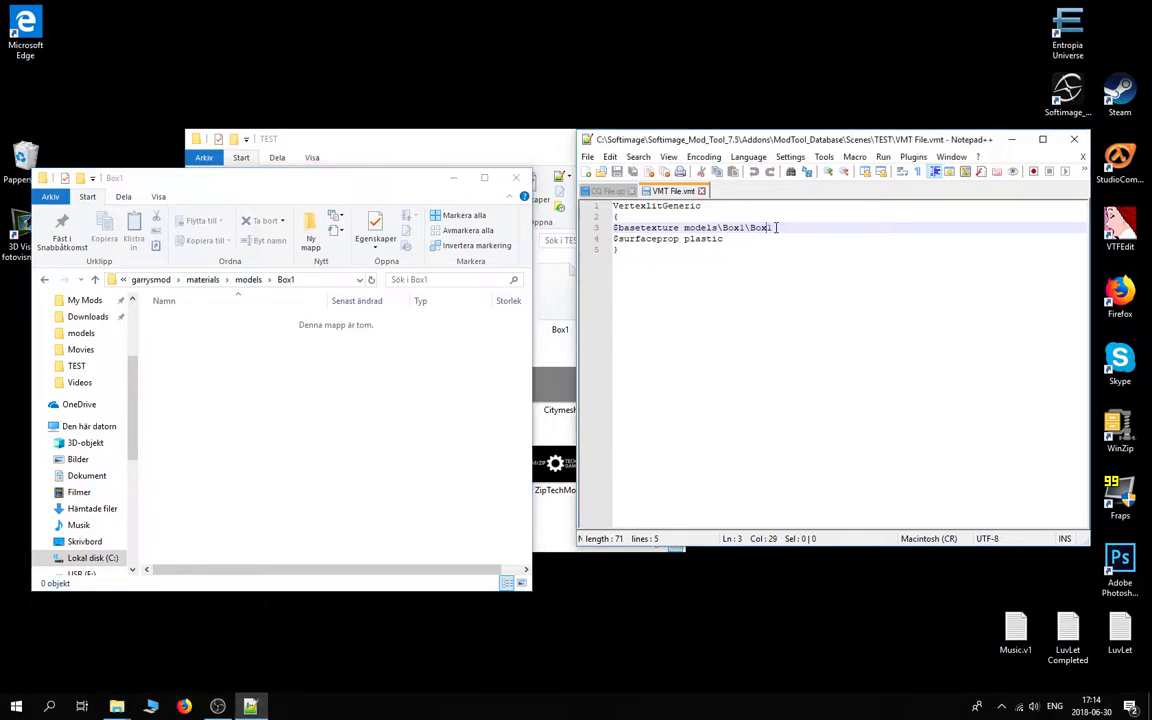
left_click(257, 410)
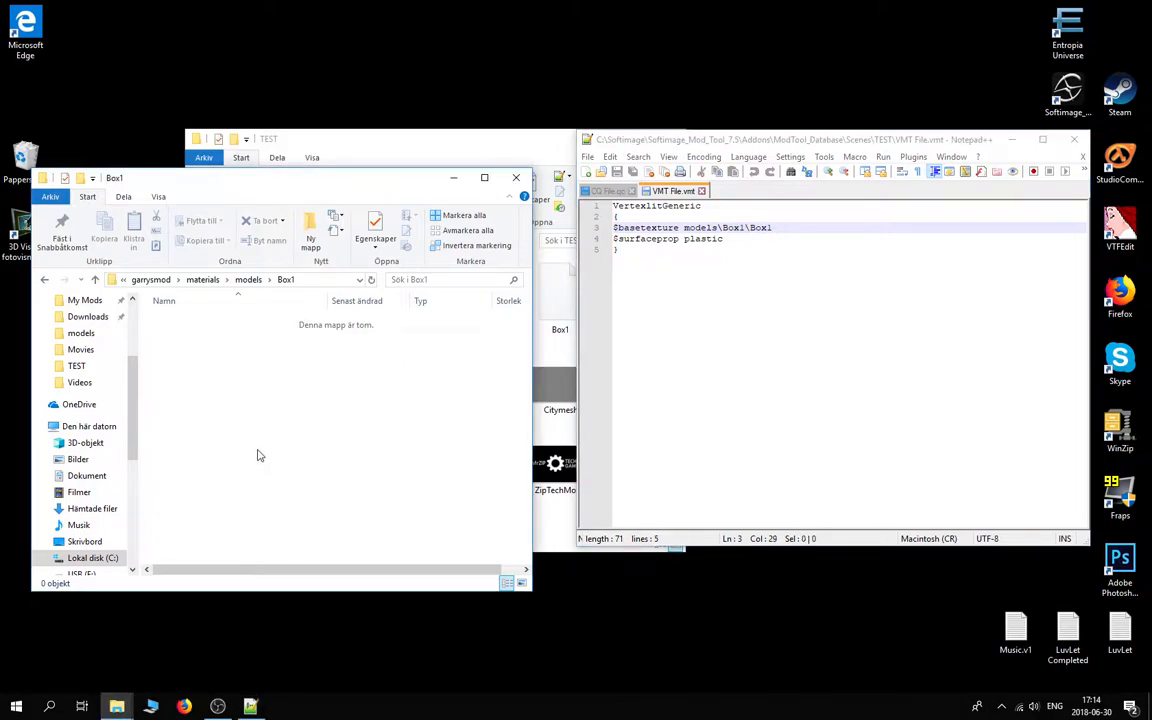
right_click(259, 485)
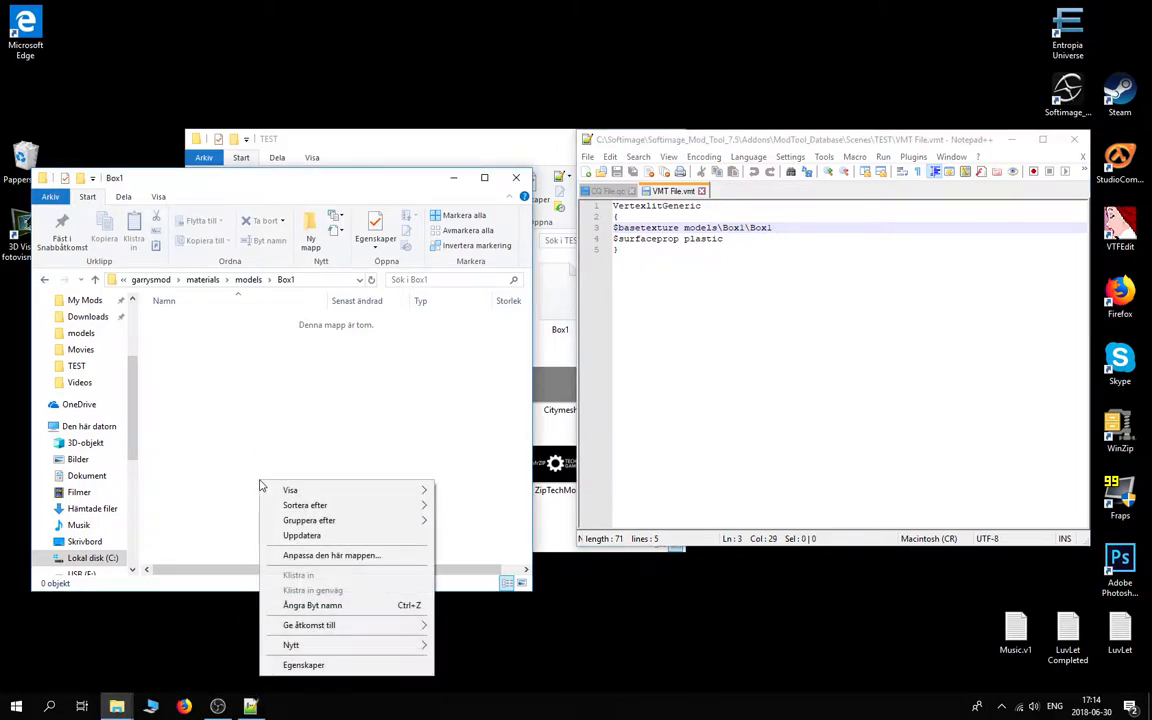
left_click(239, 397)
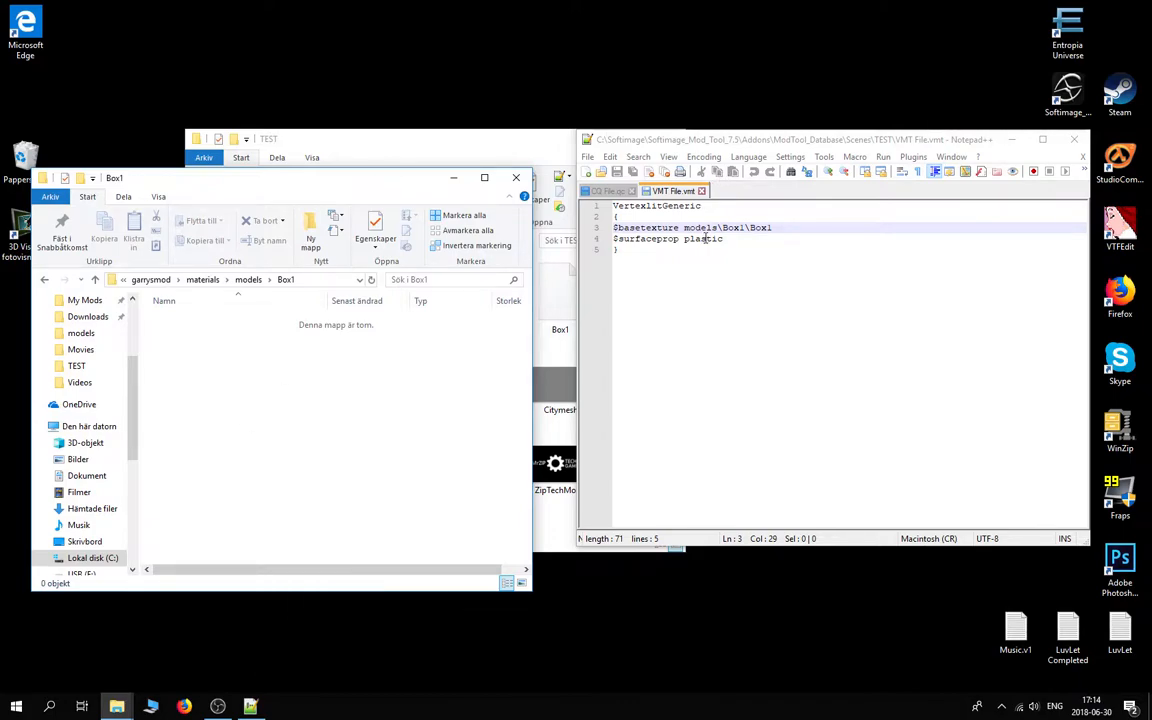
left_click_drag(691, 230, 737, 230)
left_click(785, 228)
left_click_drag(613, 250, 685, 277)
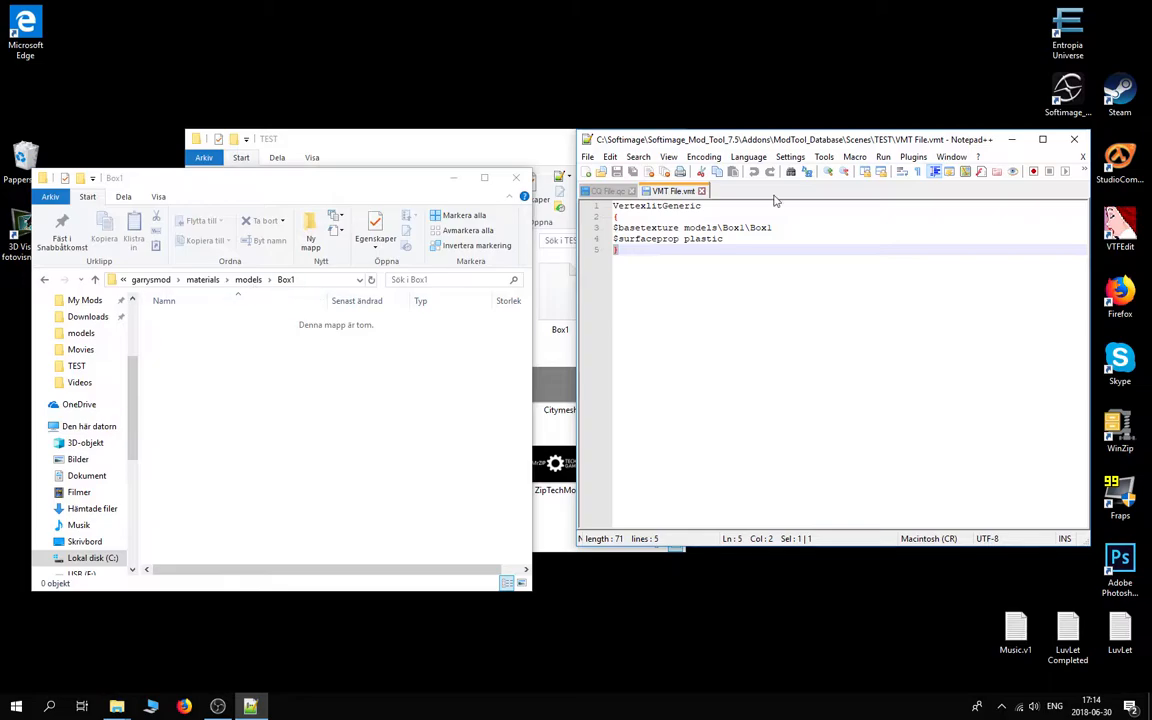
left_click(588, 157)
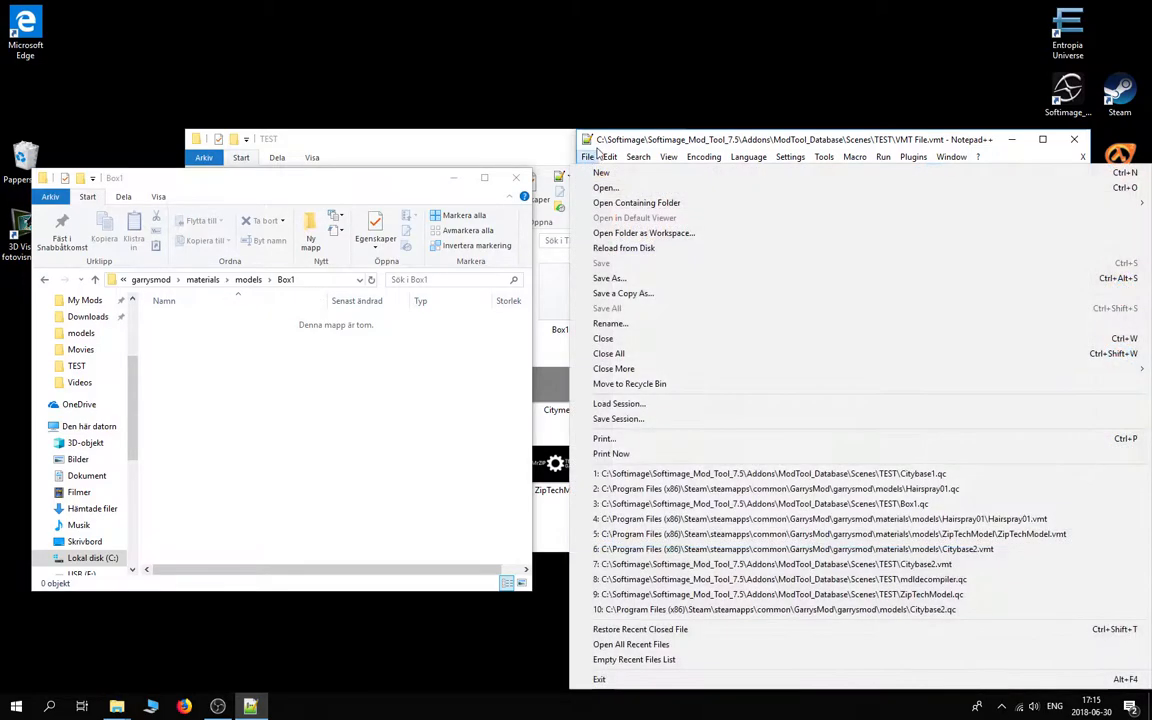
left_click(627, 144)
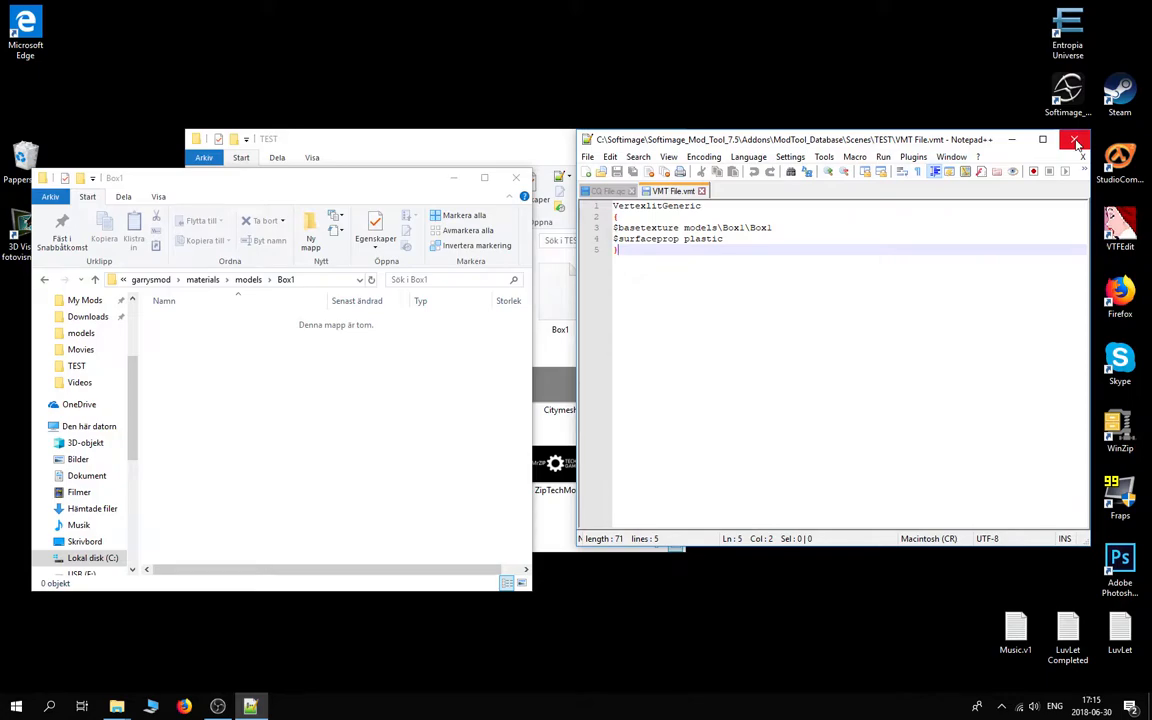
double_click(726, 228)
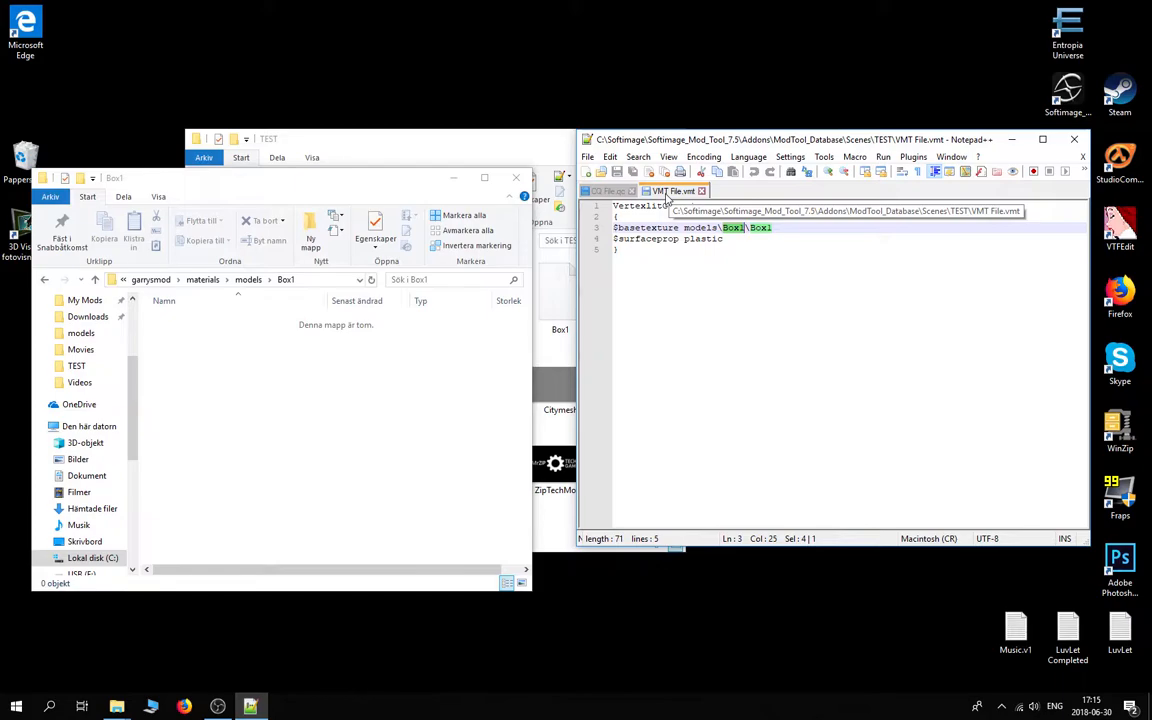
left_click(1073, 141)
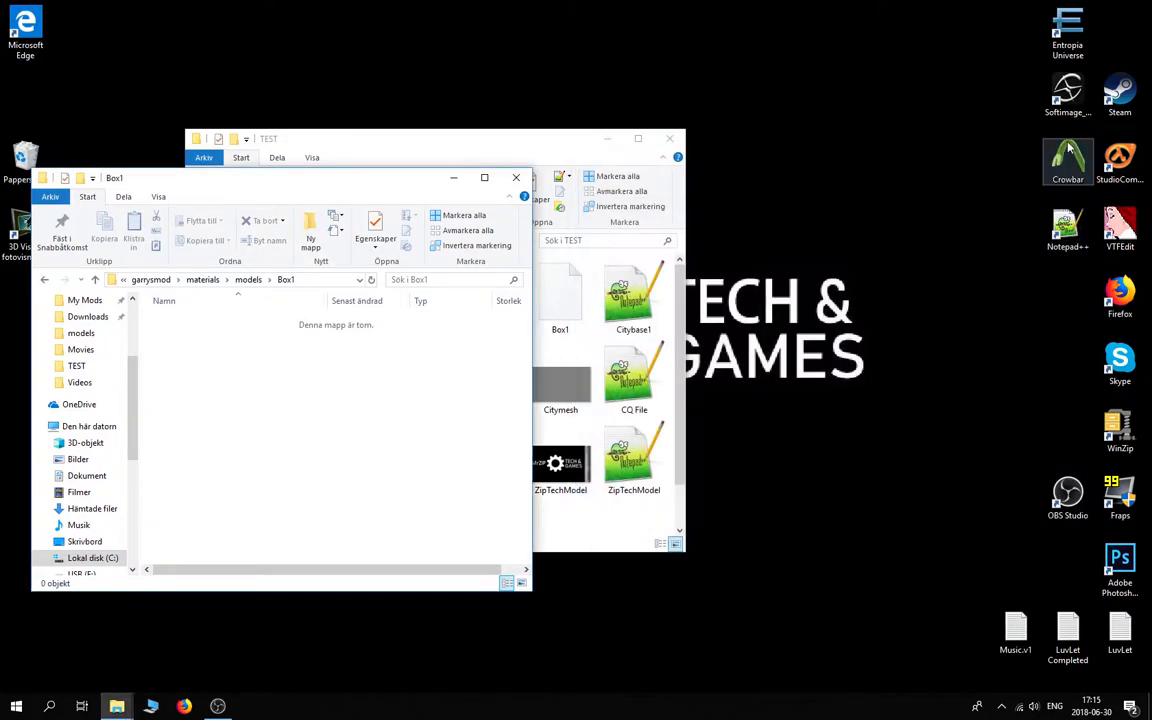
Rename VMT File in the TEST folder as Box1.
left_click(420, 139)
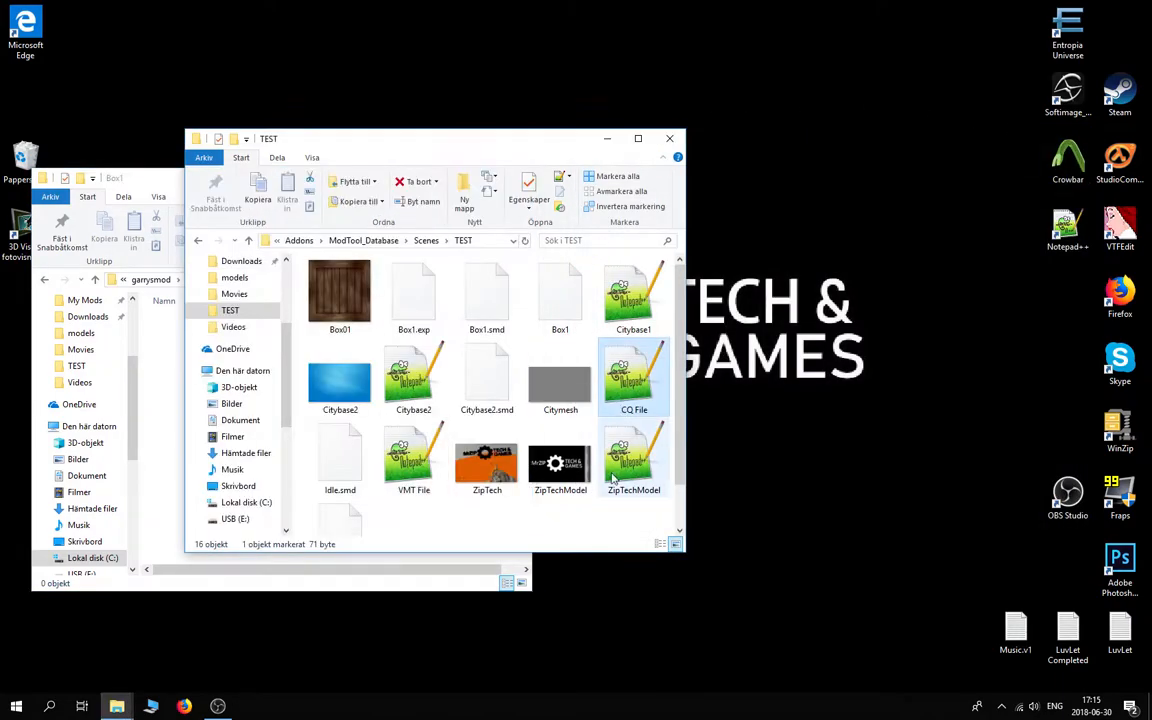
right_click(415, 452)
left_click(475, 352)
type("Box1")
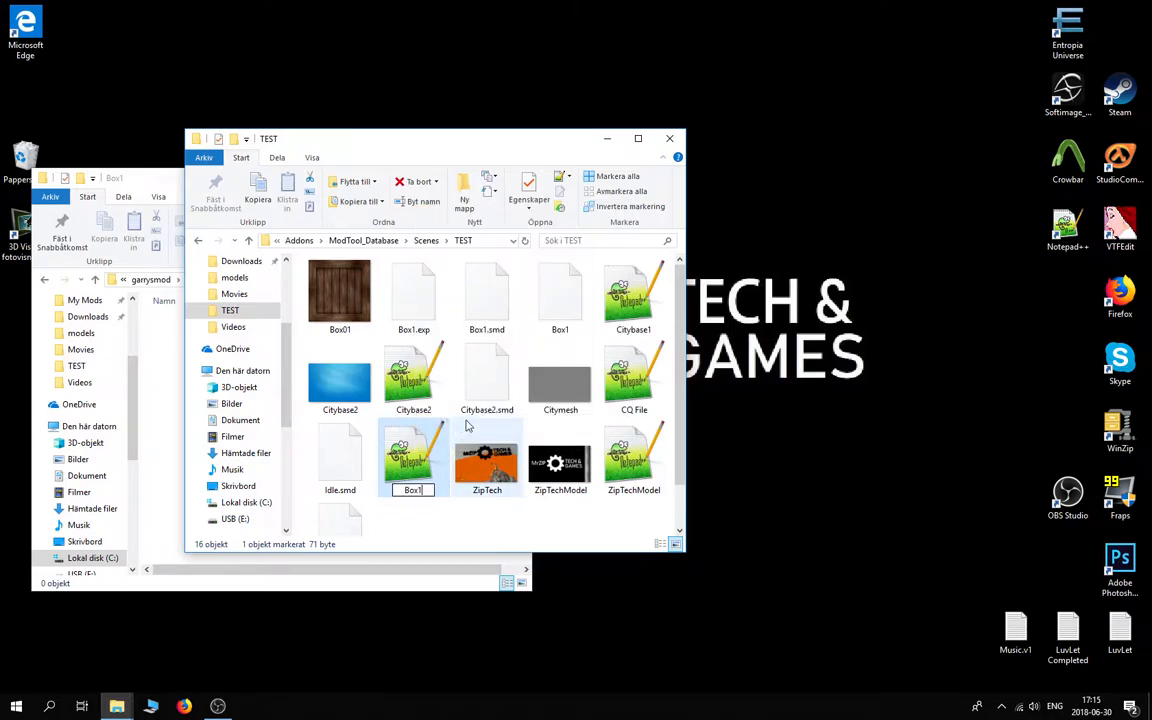
key("Return")
Move the Box1 VMT and Valve texture files from the TEST folder into garrysmod\materials\models\Box1.
left_click(562, 298)
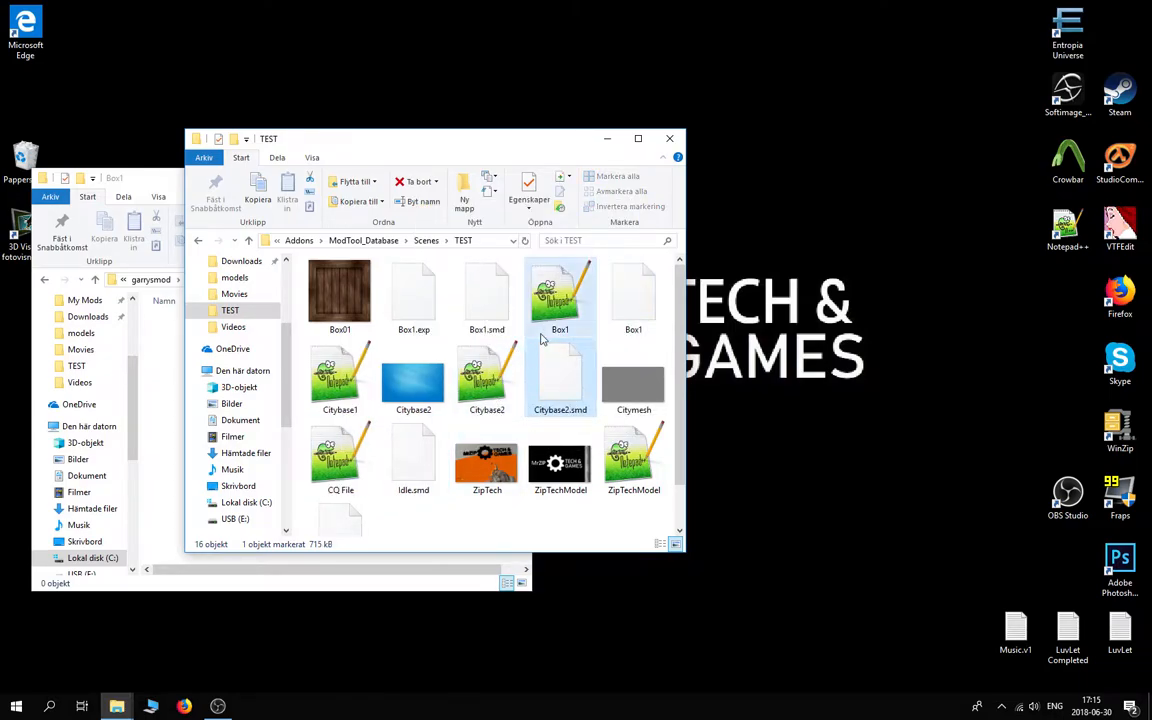
left_click_drag(490, 148, 842, 140)
left_click(979, 280, "ctrl")
left_click_drag(924, 293, 357, 404)
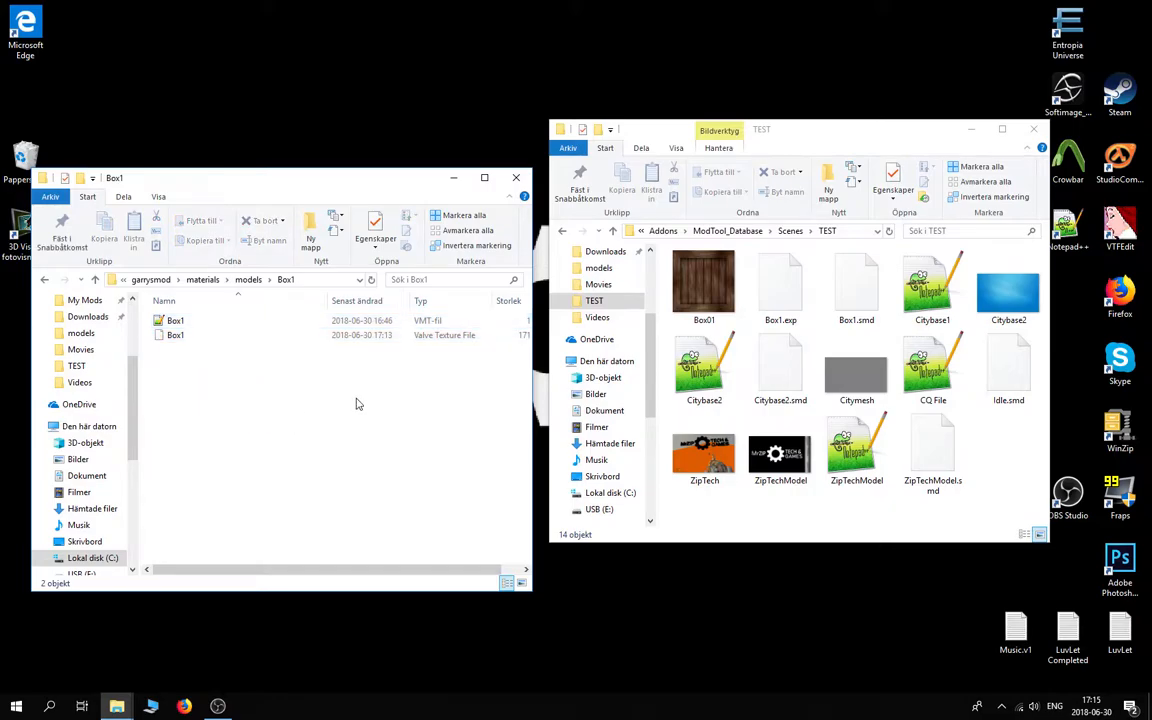
left_click(440, 322)
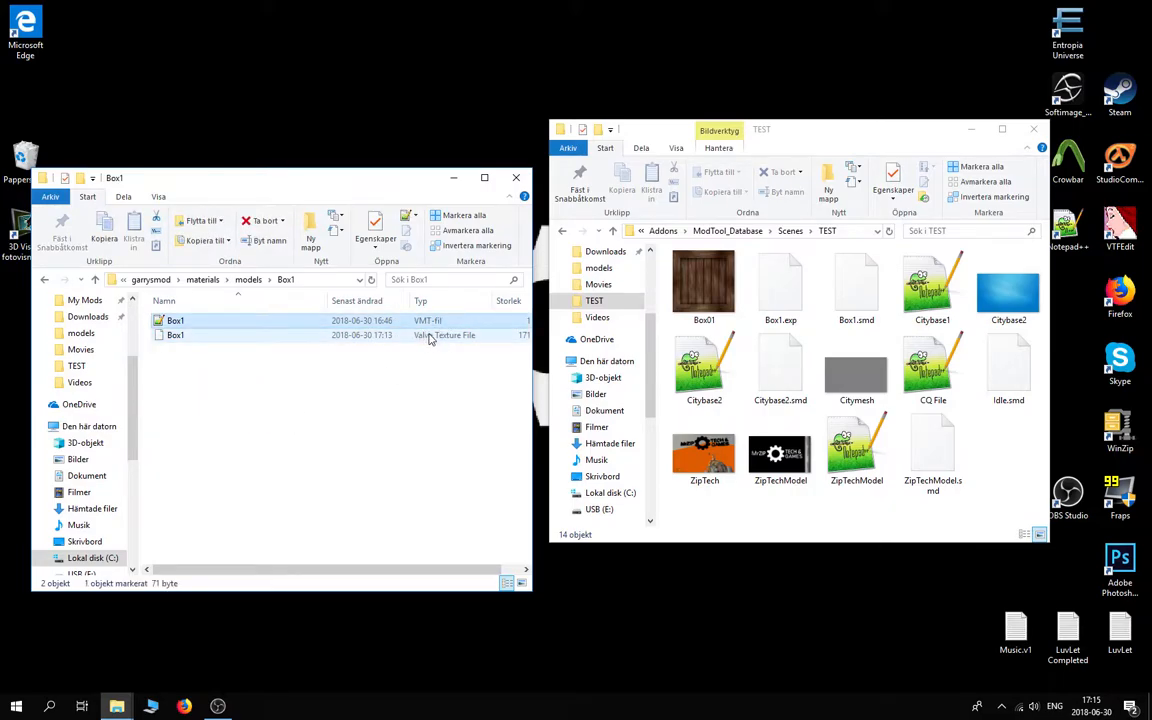
left_click(430, 337)
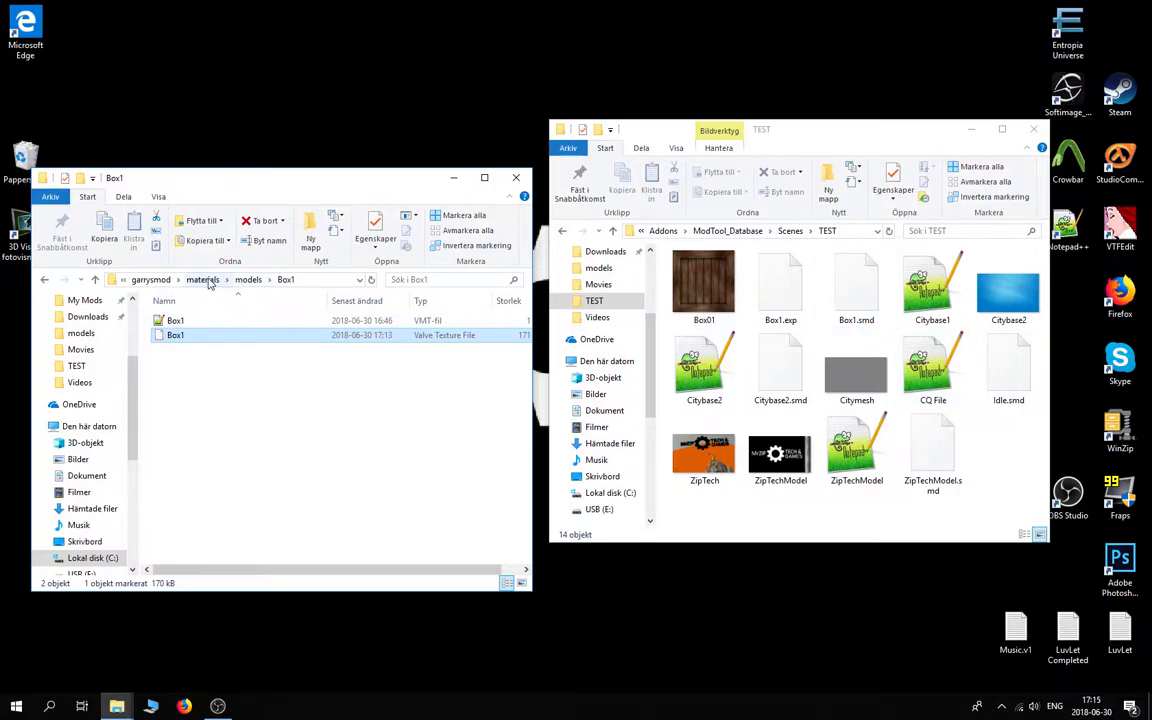
Open the garrysmod\models folder and reposition the TEST folder window next to it.
left_click(150, 281)
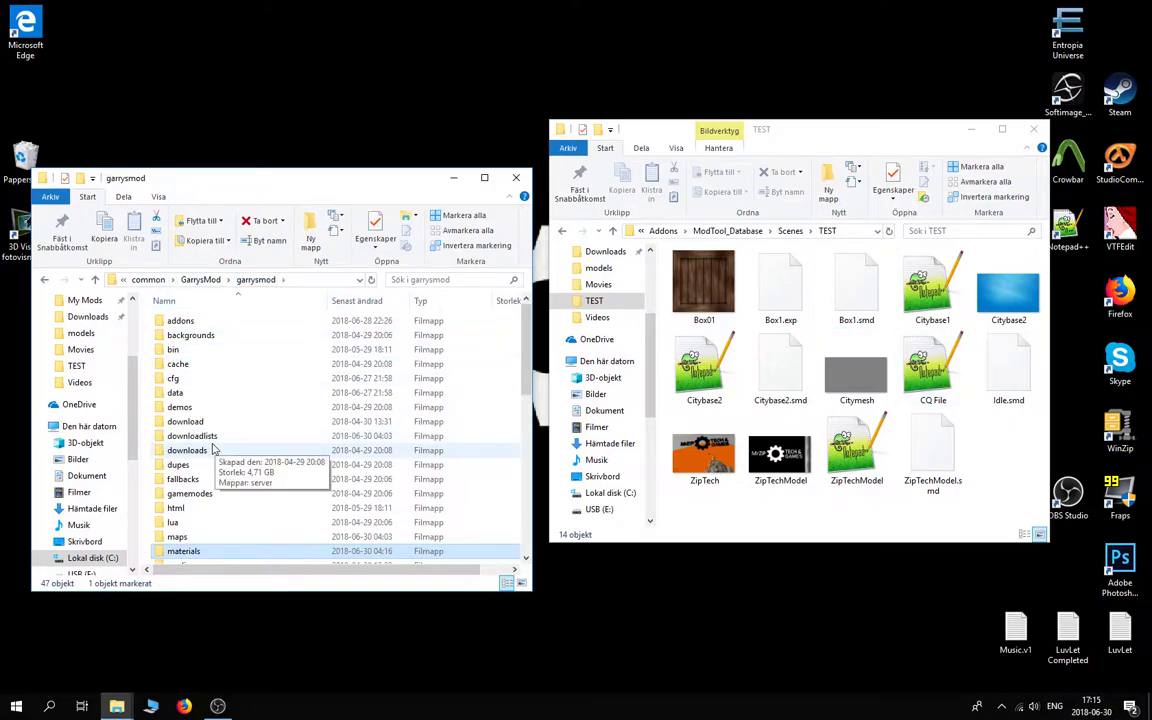
scroll(199, 546, "down", 1)
double_click(195, 544)
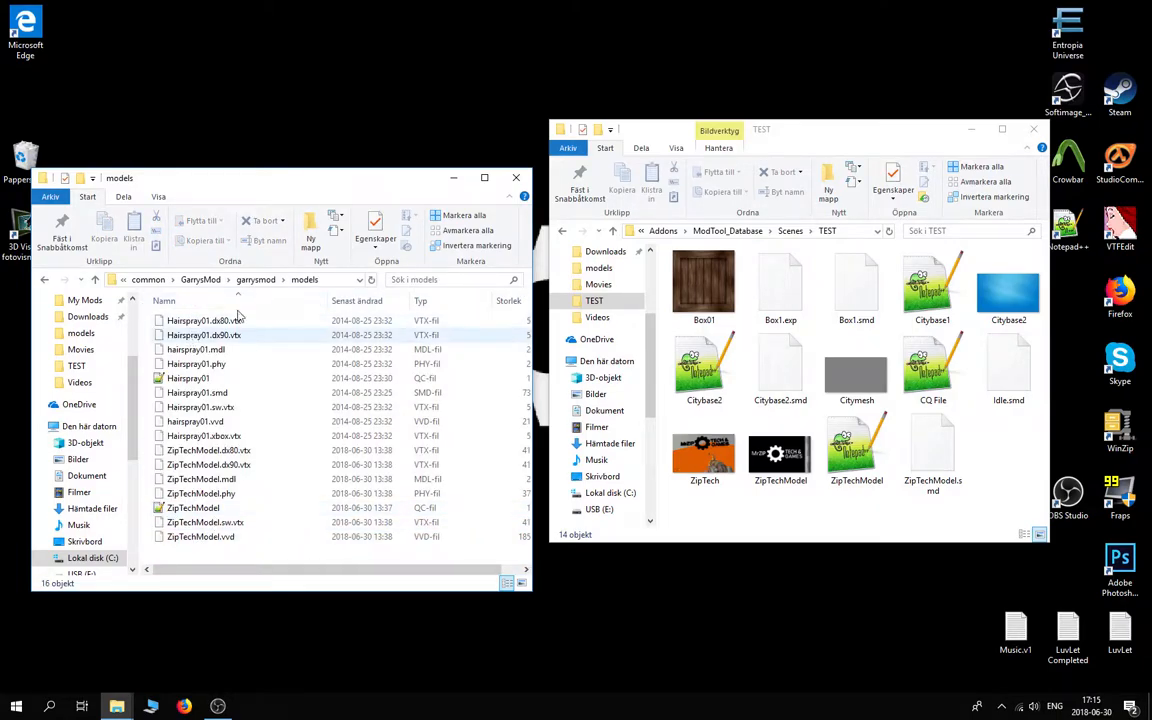
left_click_drag(831, 126, 776, 105)
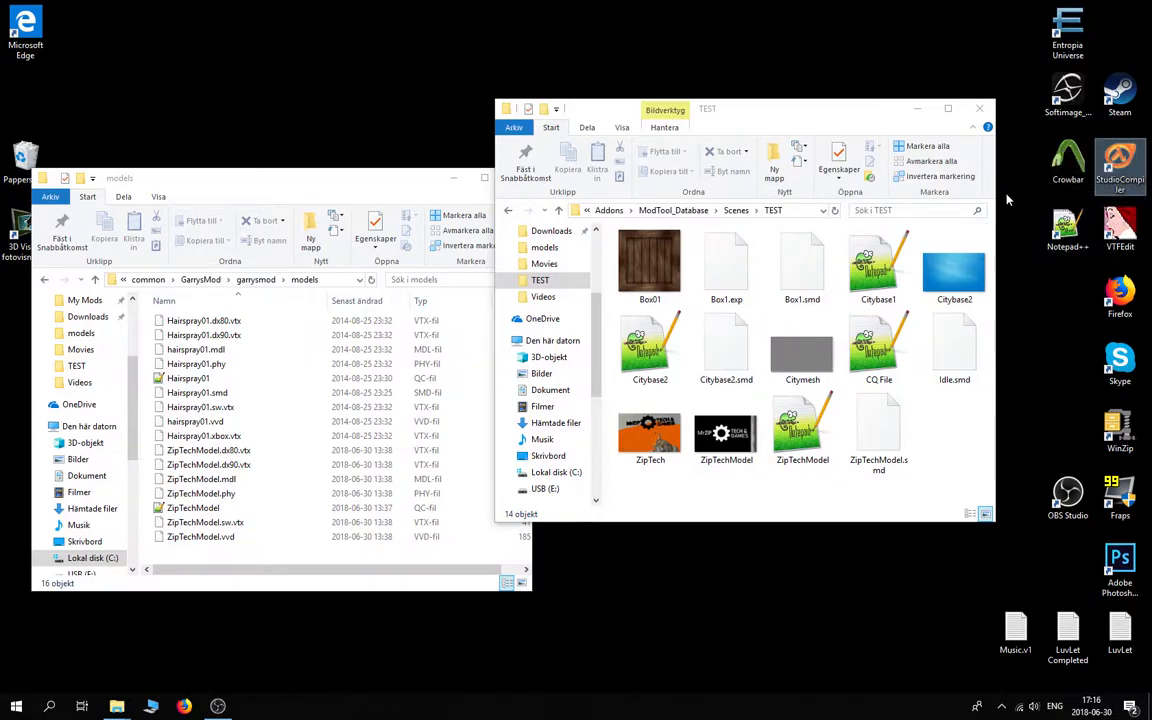
left_click(1120, 183)
left_click(217, 706)
left_click(217, 706)
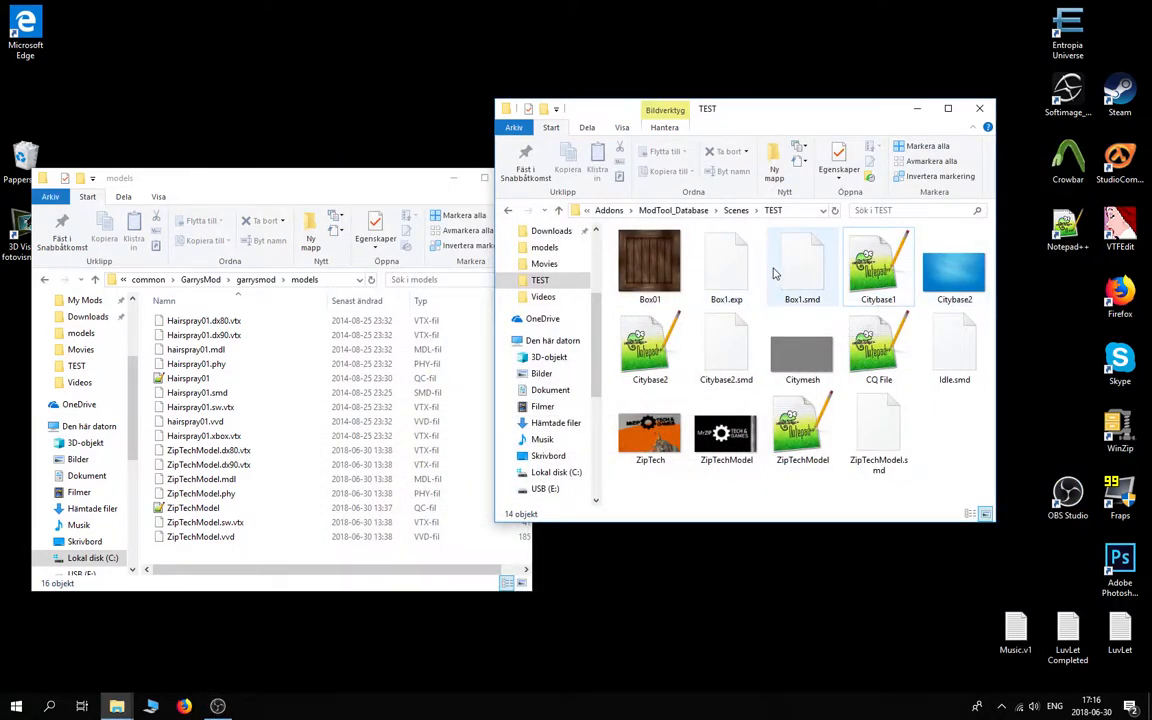
left_click(658, 266)
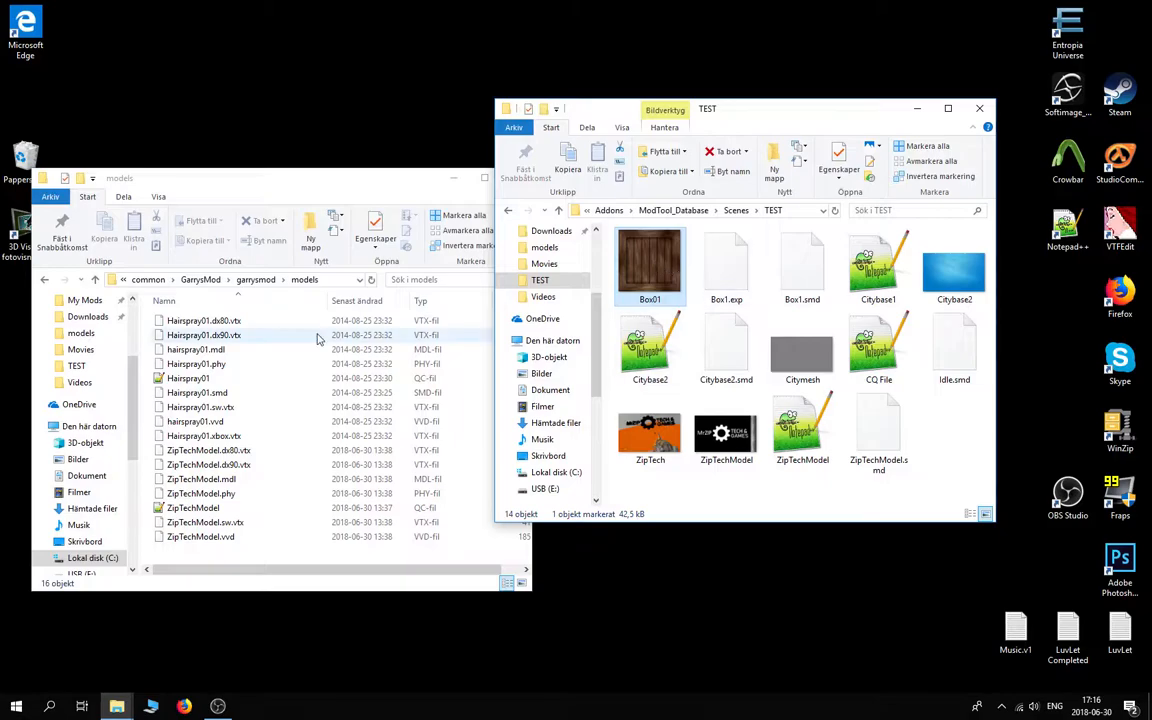
Open CQ File and Hairspray01.qc in Notepad++ and place them side by side in separate windows.
double_click(877, 348)
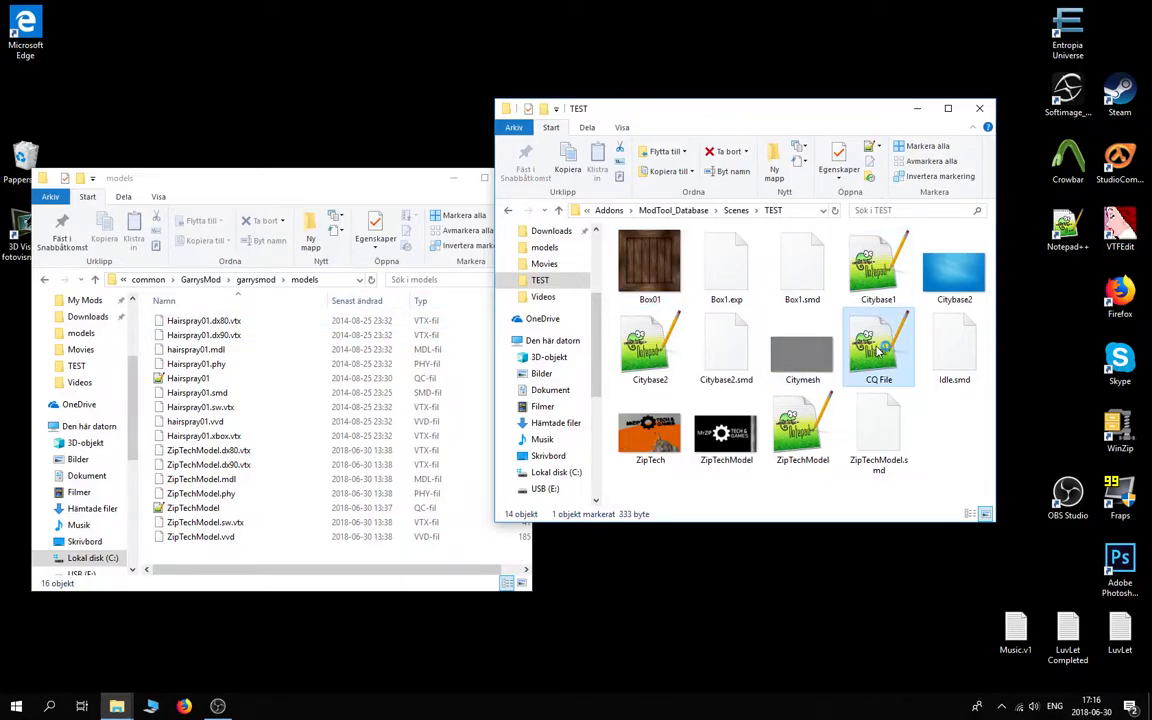
left_click_drag(805, 142, 517, 157)
double_click(188, 378)
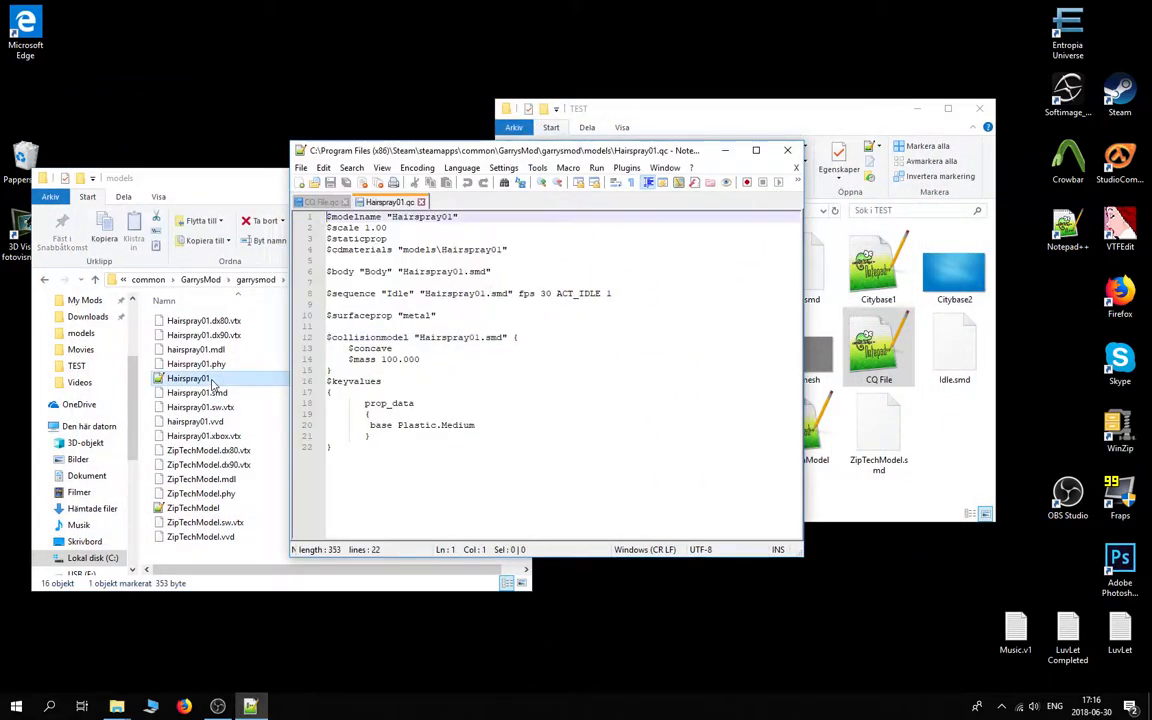
left_click_drag(390, 202, 852, 335)
left_click_drag(483, 158, 252, 123)
left_click_drag(1030, 369, 625, 102)
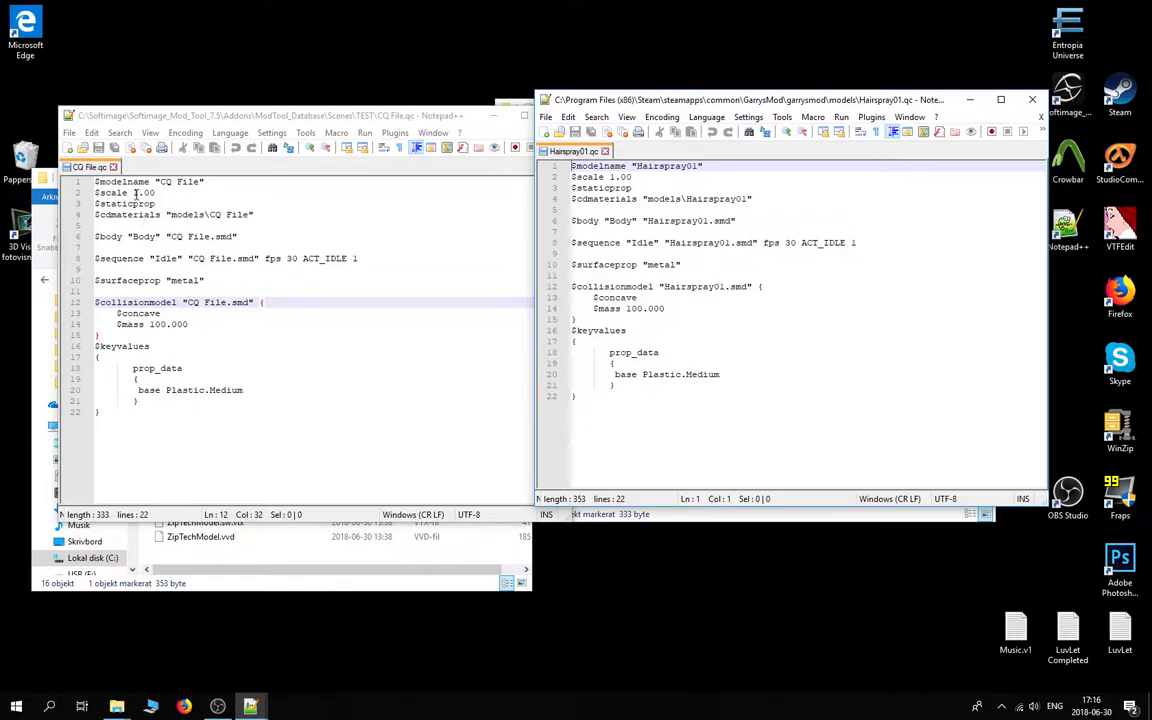
Set the $scale value in CQ File.qc to 7.00 and compare it with the scale in Hairspray01.qc.
left_click_drag(134, 193, 156, 193)
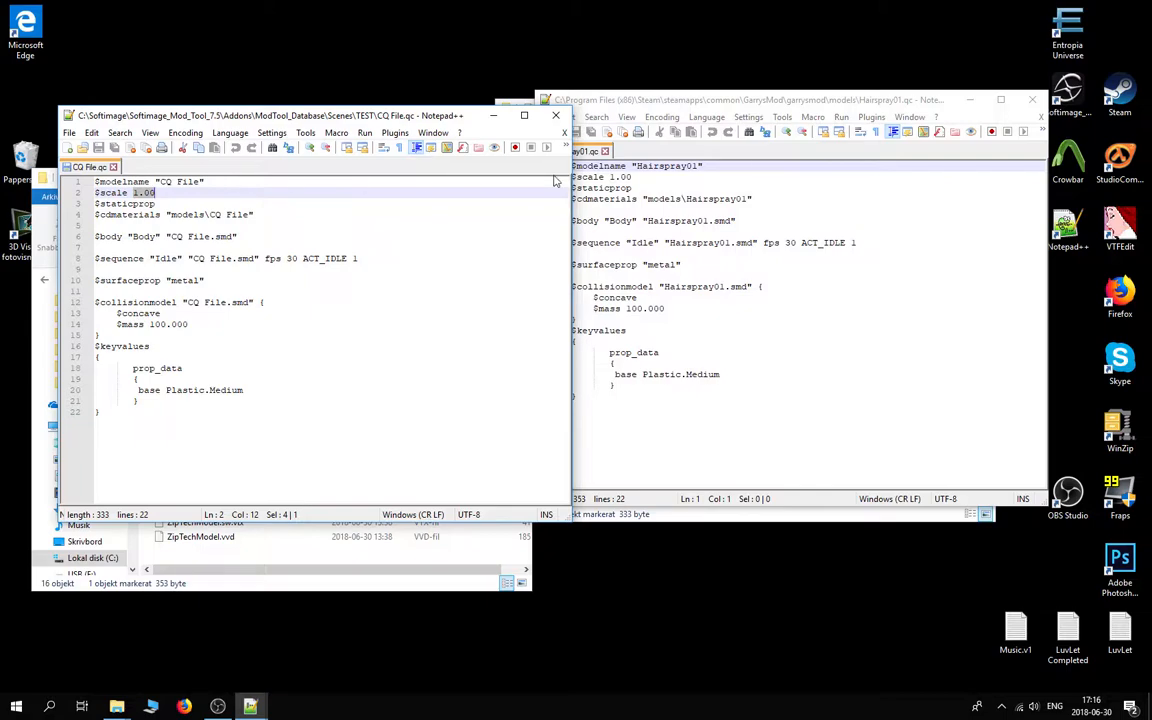
left_click(633, 177)
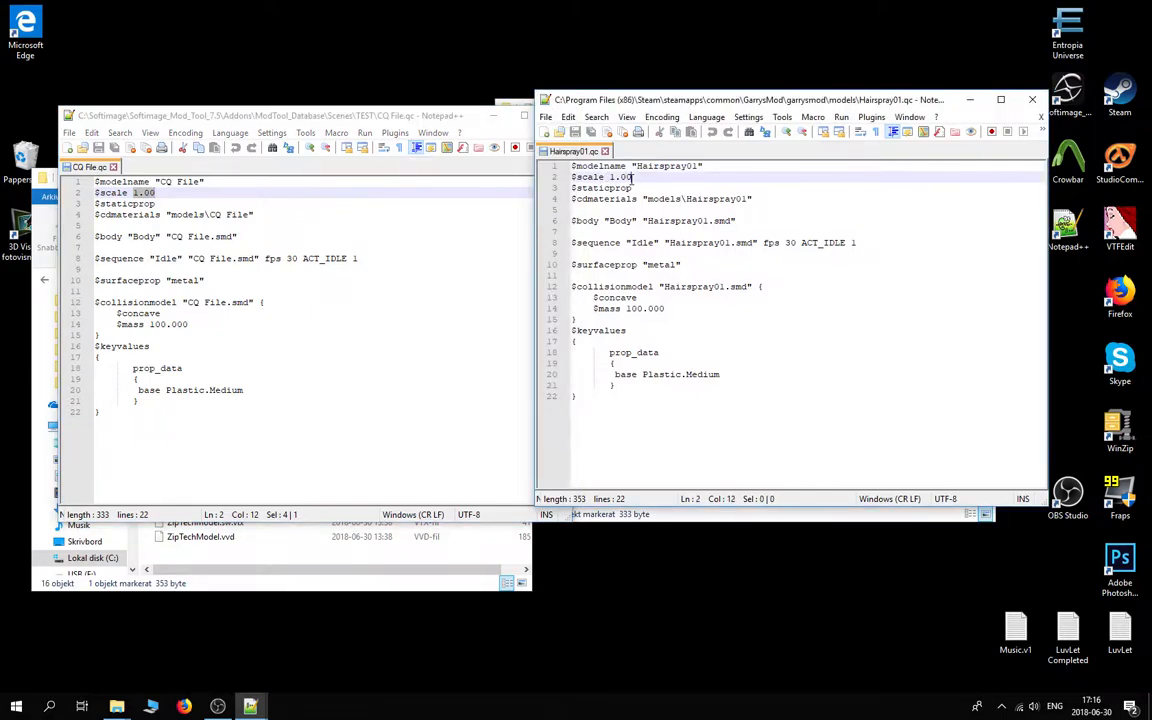
left_click(137, 192)
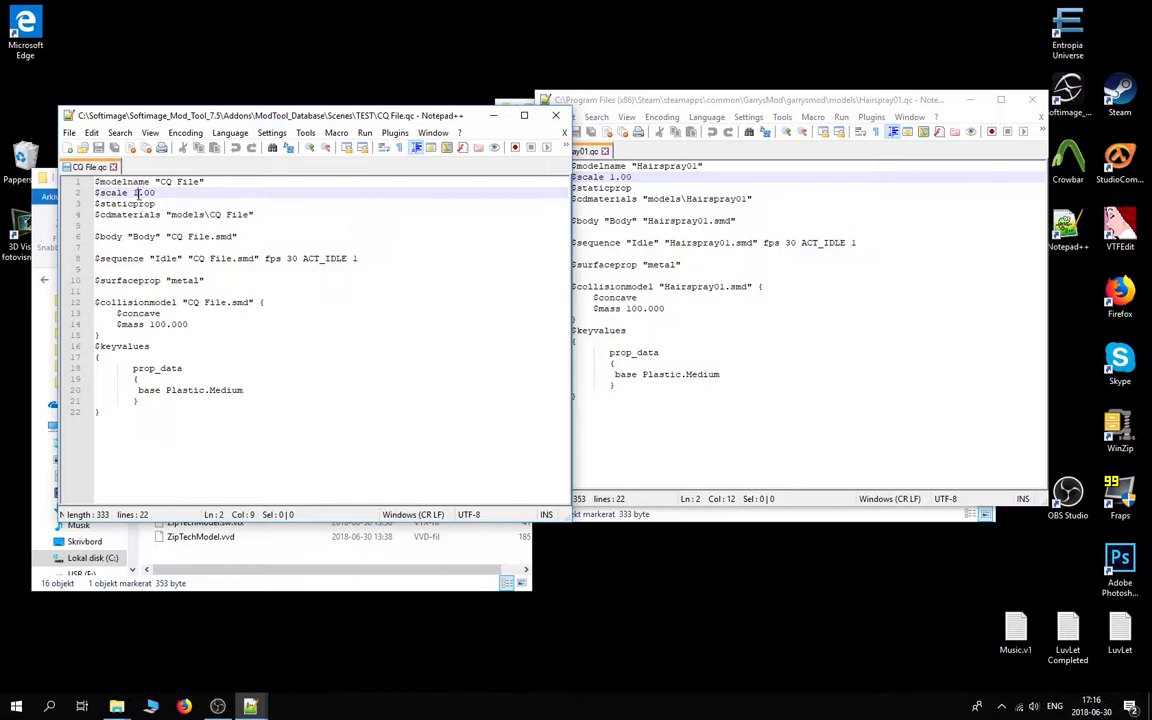
left_click_drag(137, 193, 134, 193)
type("7")
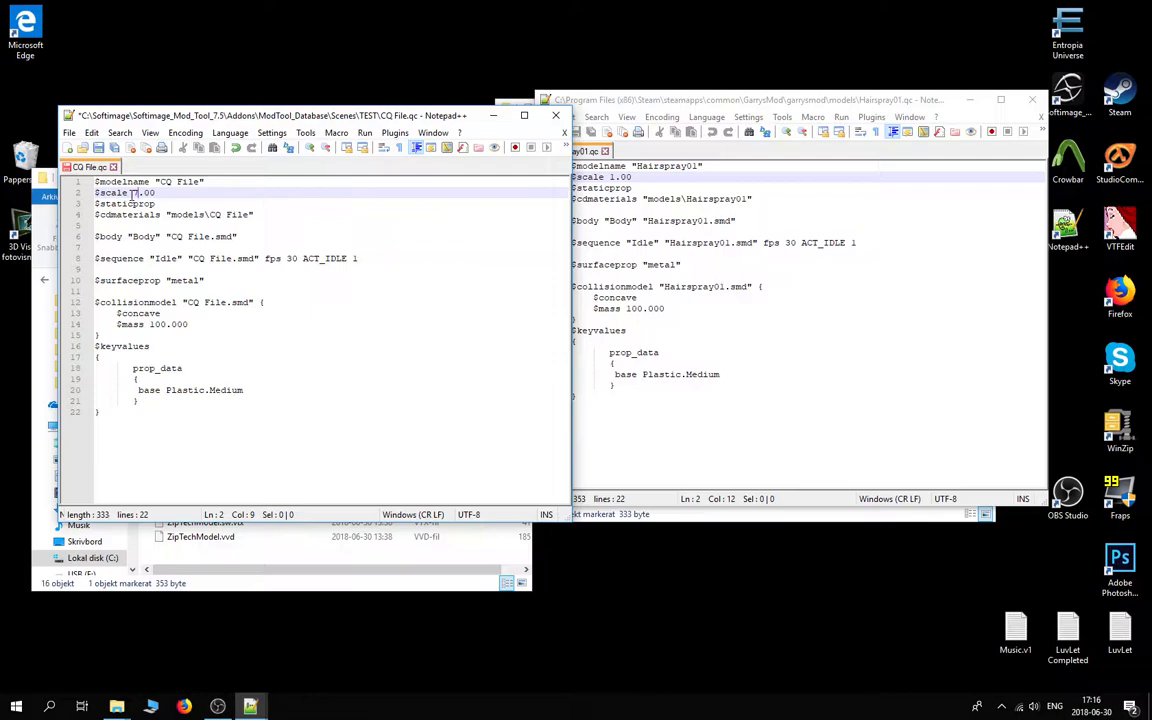
left_click(620, 194)
left_click_drag(614, 177, 610, 177)
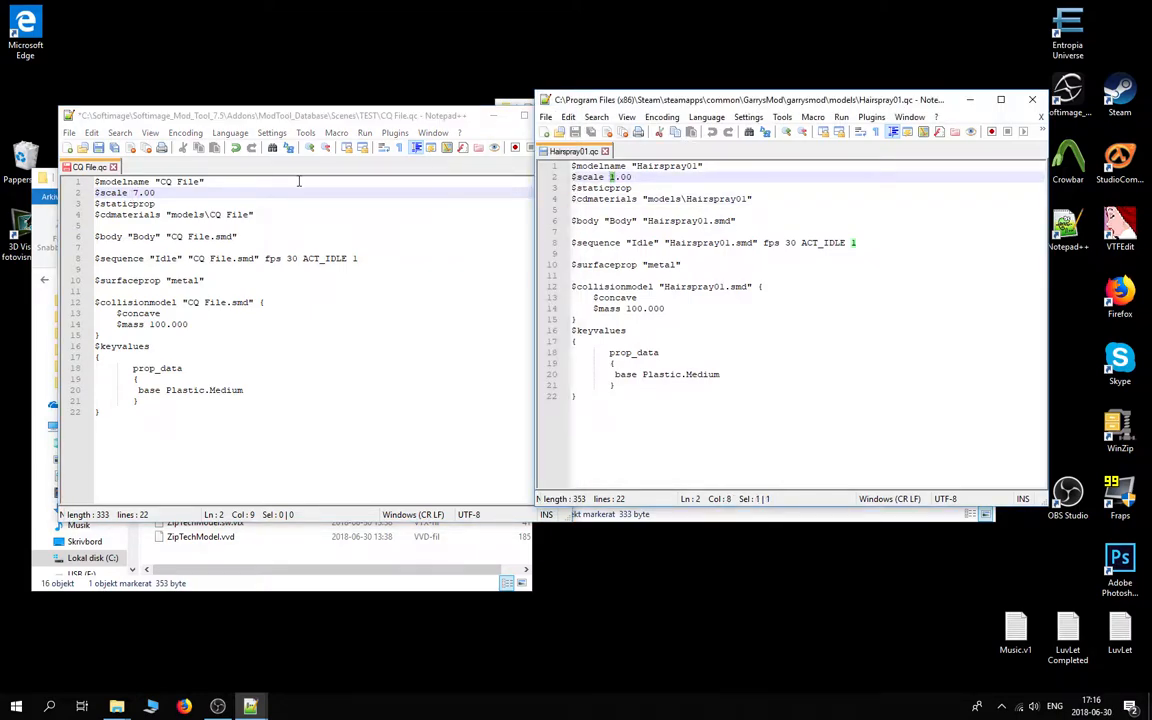
Open ZipTechModel.qc from the models folder to check its $scale value, and close the file.
left_click_drag(262, 120, 540, 113)
double_click(200, 507)
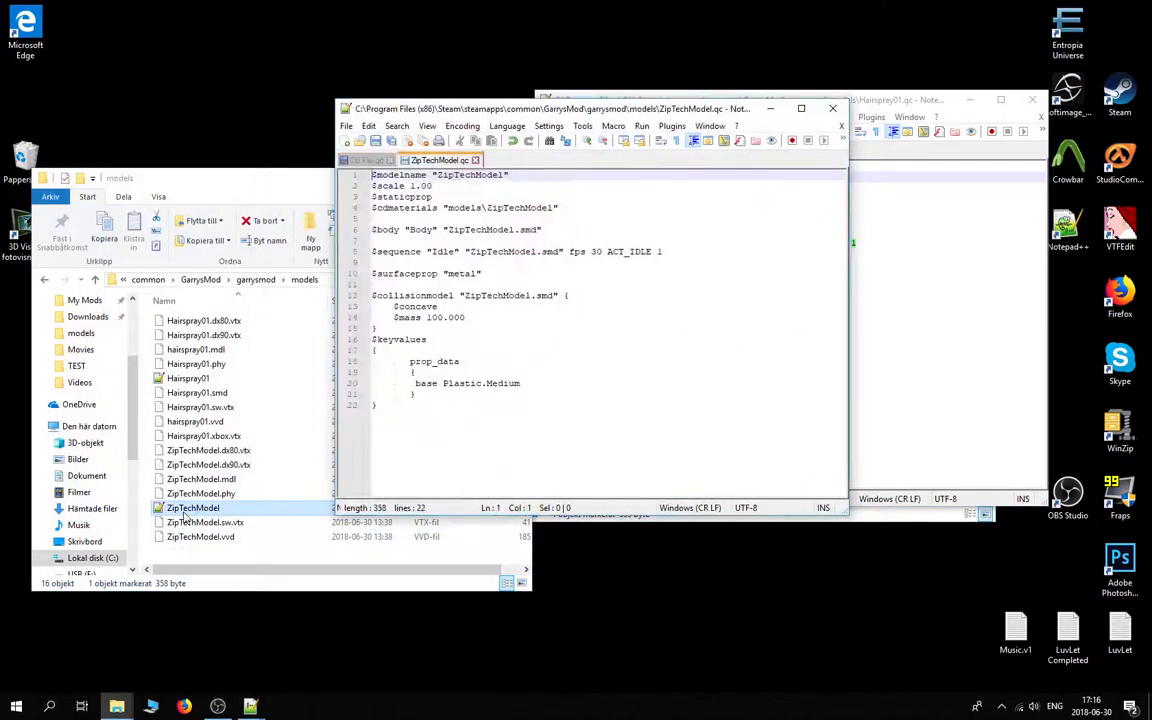
left_click(476, 161)
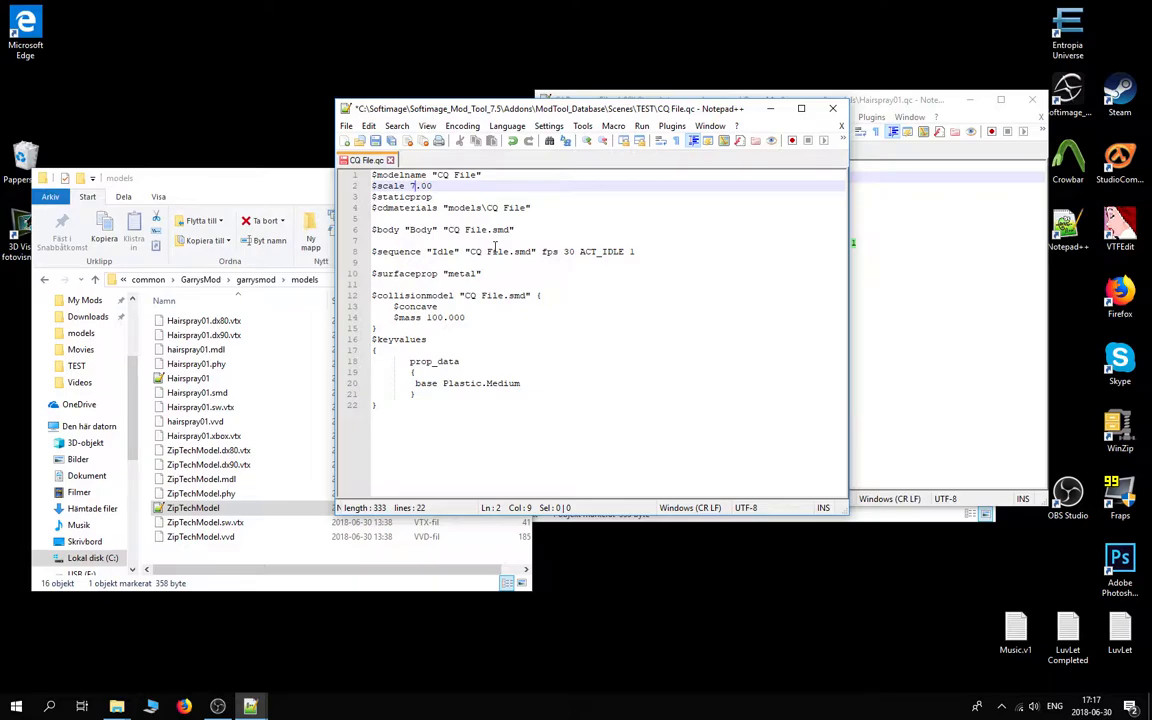
Set the $scale value in CQ File.qc to 5.00 and close the Hairspray01.qc window.
left_click_drag(420, 110, 175, 122)
left_click(1031, 104)
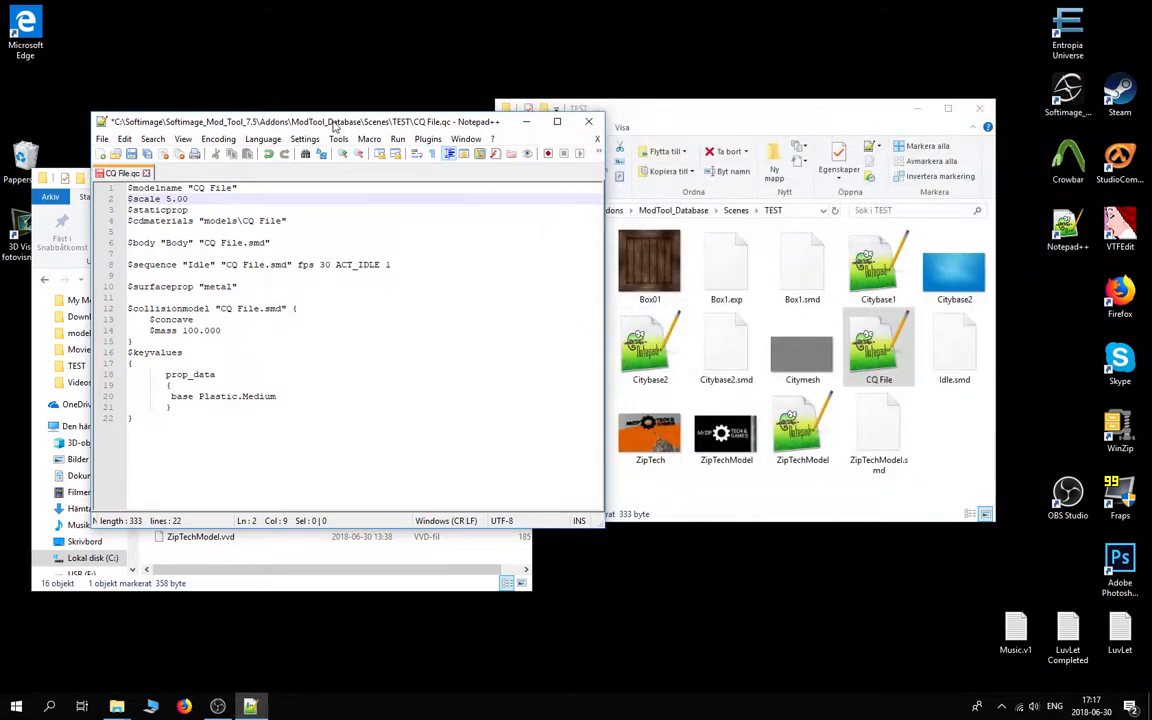
left_click_drag(301, 115, 530, 90)
Search CQ File.qc for every occurrence of the text "CQ File".
left_click_drag(421, 162, 462, 162)
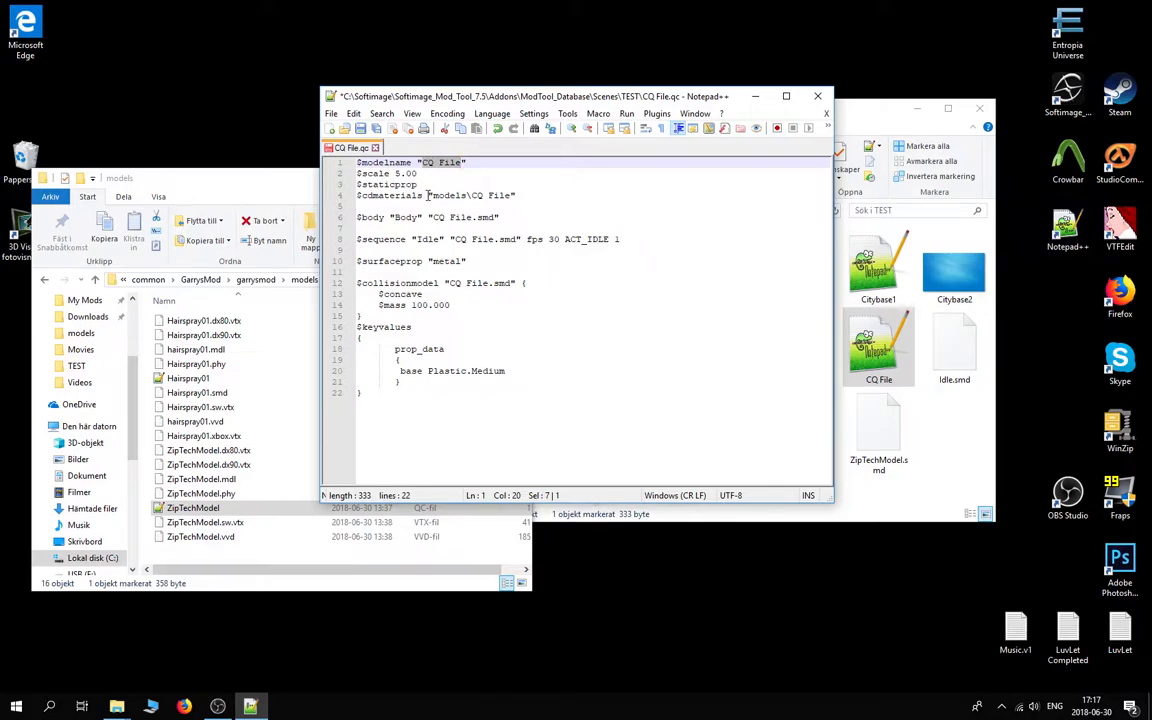
key("ctrl+f")
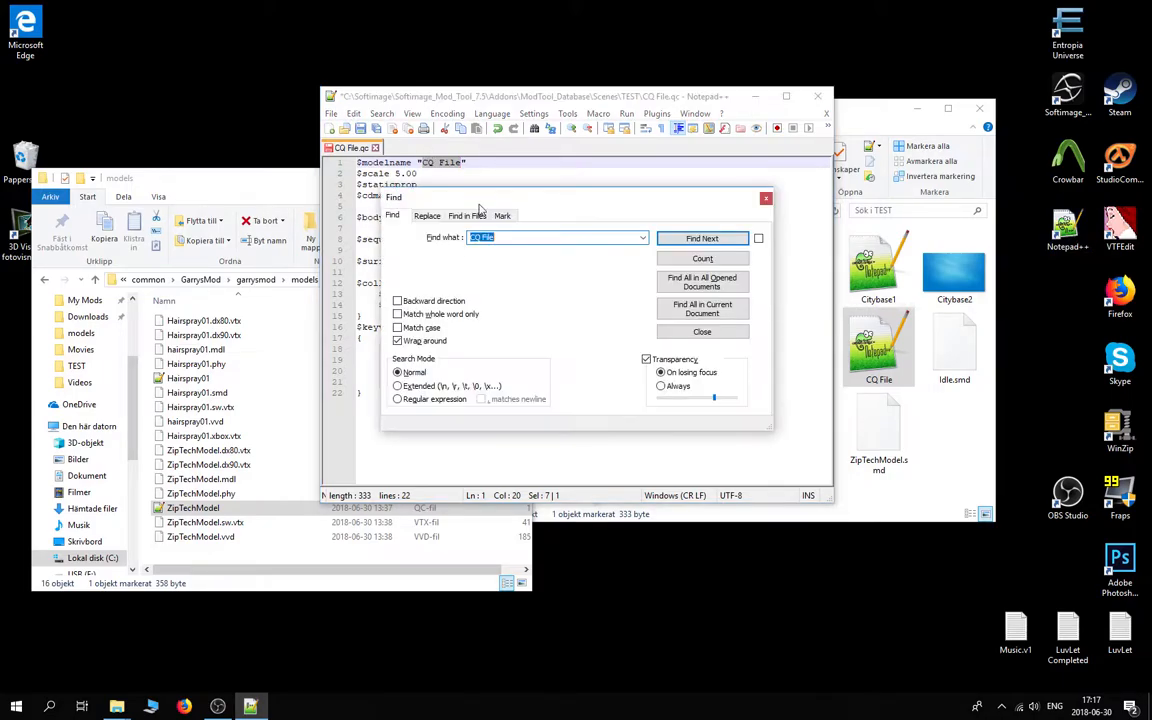
left_click_drag(617, 191, 897, 217)
left_click(981, 264)
left_click(981, 264)
left_click(981, 264)
left_click(981, 264)
left_click(981, 264)
left_click(981, 264)
left_click(981, 264)
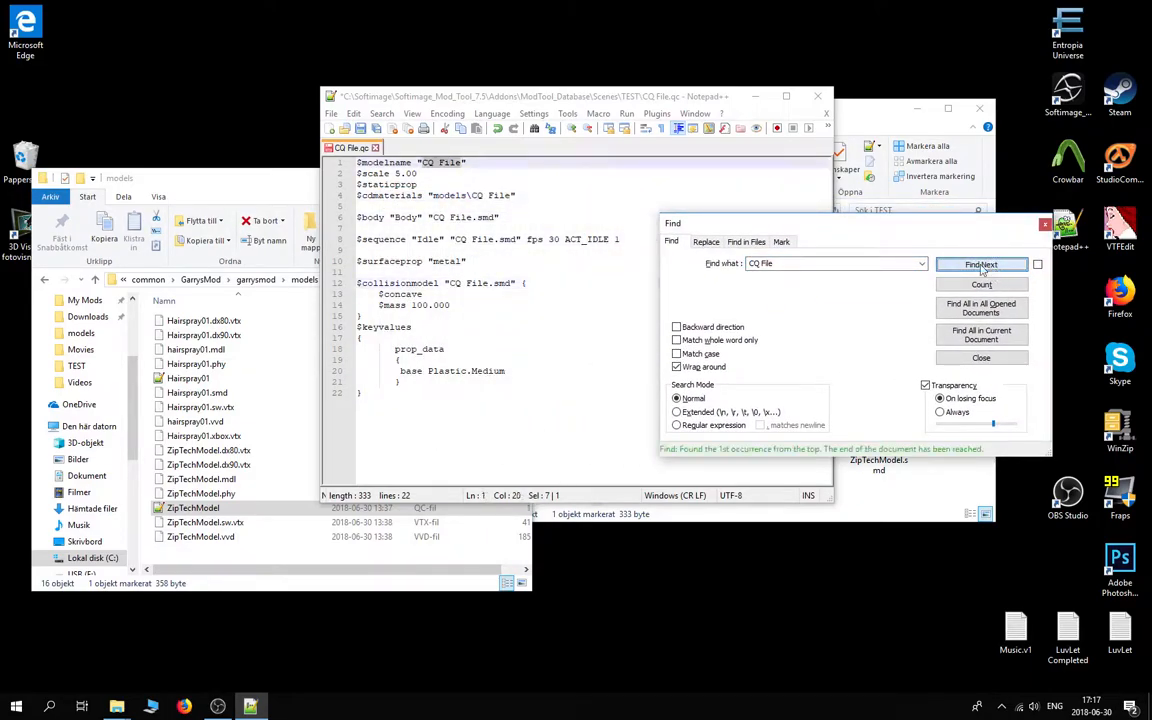
Replace every occurrence of "CQ File" with "Box1" in the QC file and save the file.
left_click(706, 242)
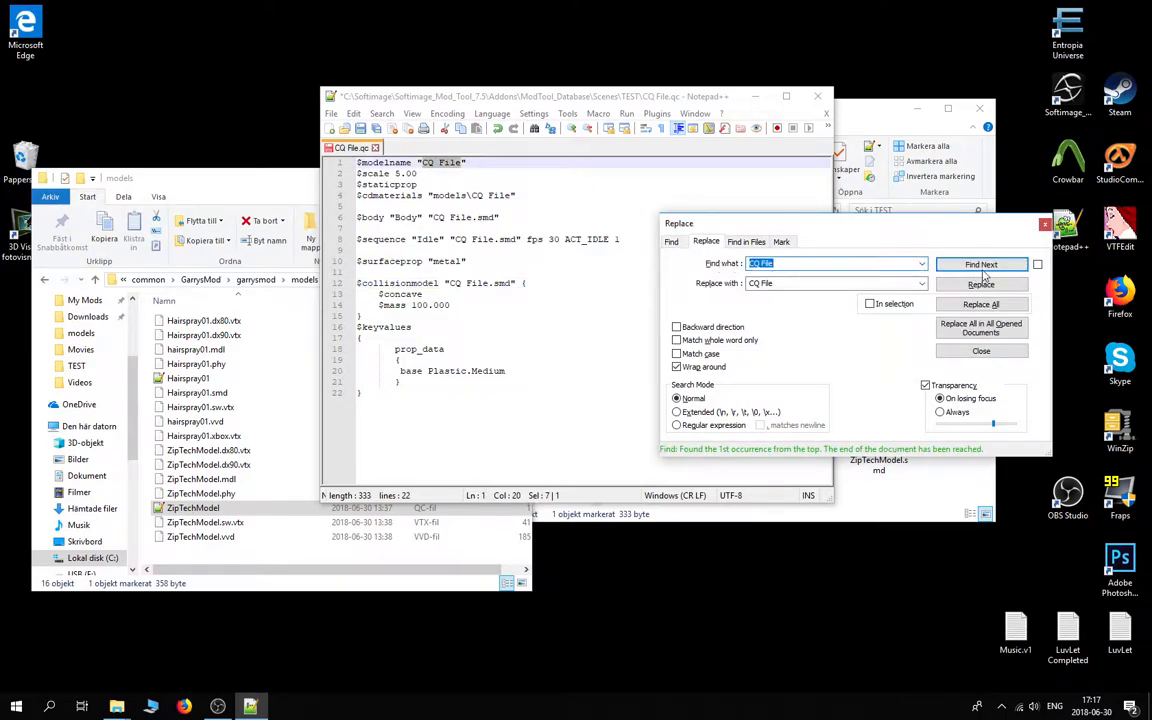
left_click(812, 285)
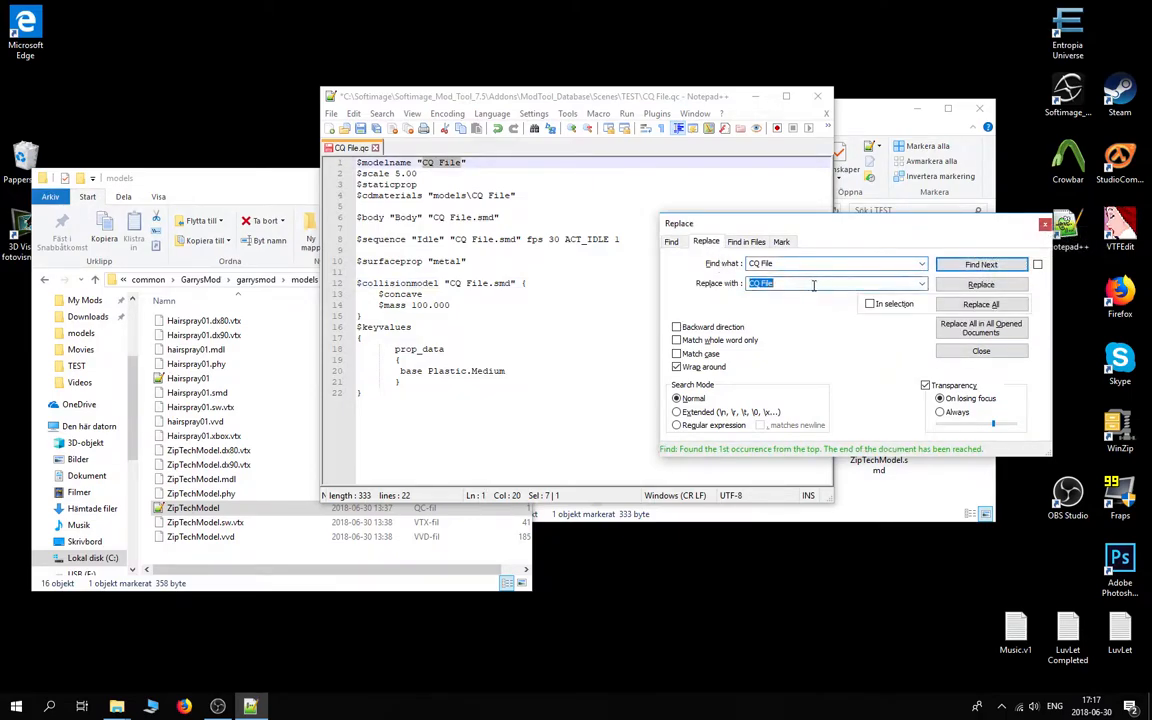
type("C")
type("Box1")
left_click(966, 308)
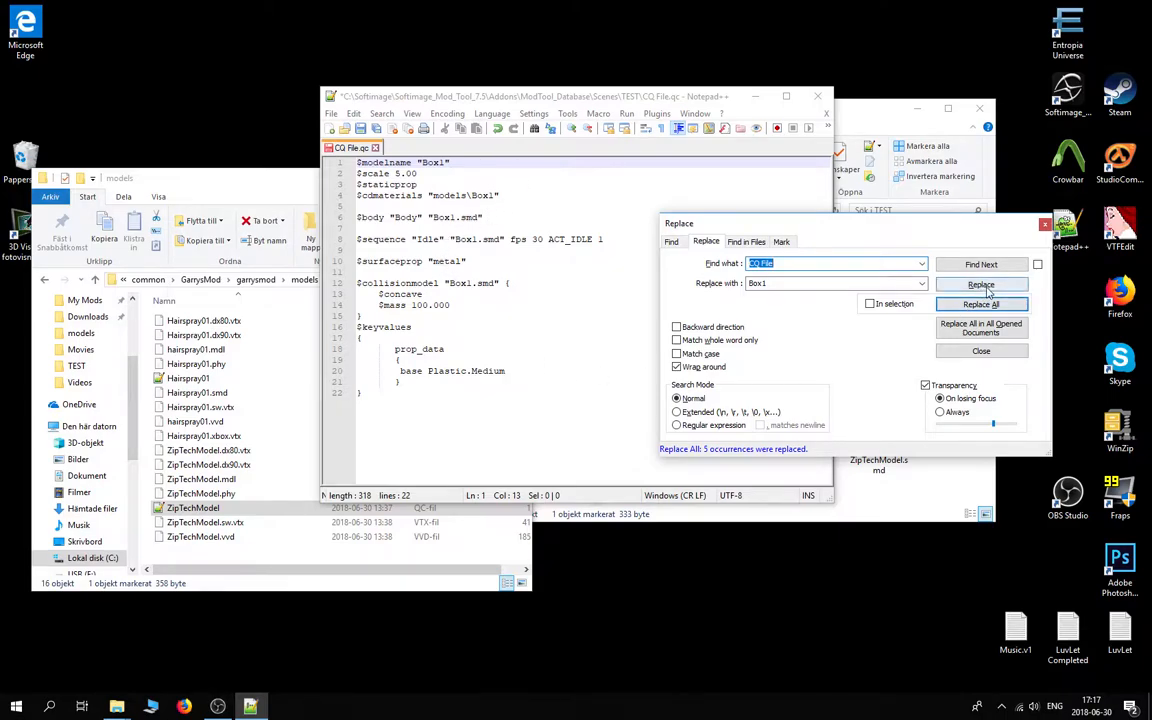
left_click(1045, 226)
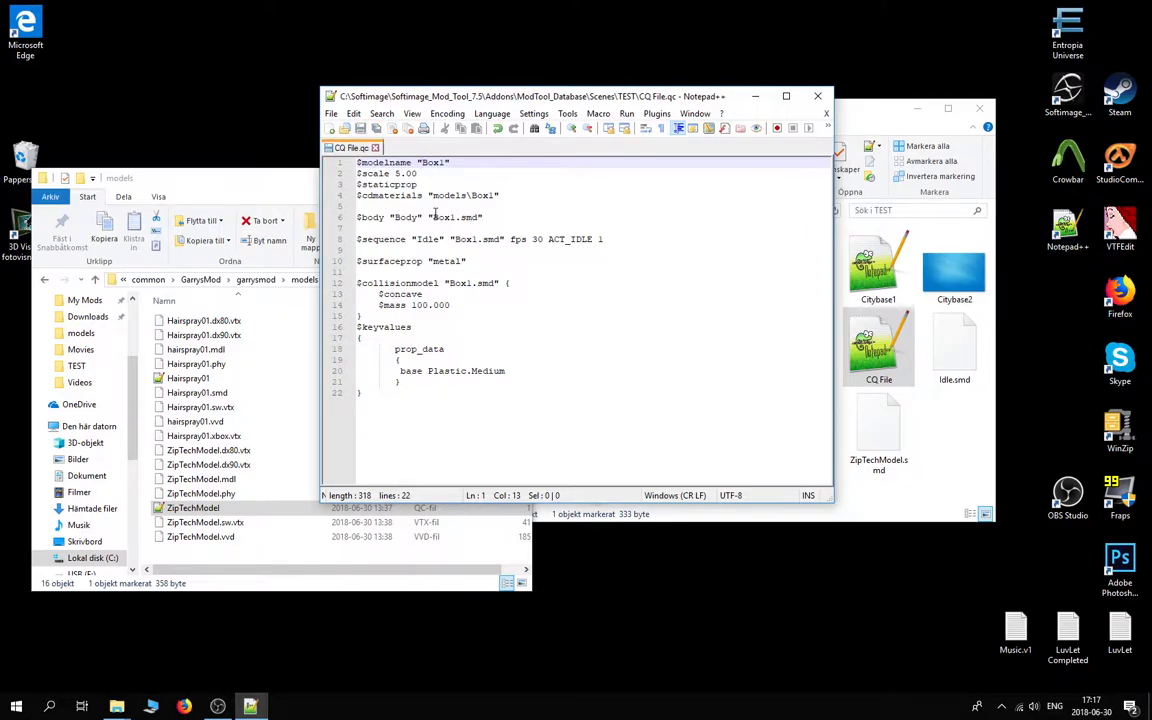
Close the edited QC file and rename CQ File to Box1 in the TEST folder.
left_click_drag(503, 90, 323, 100)
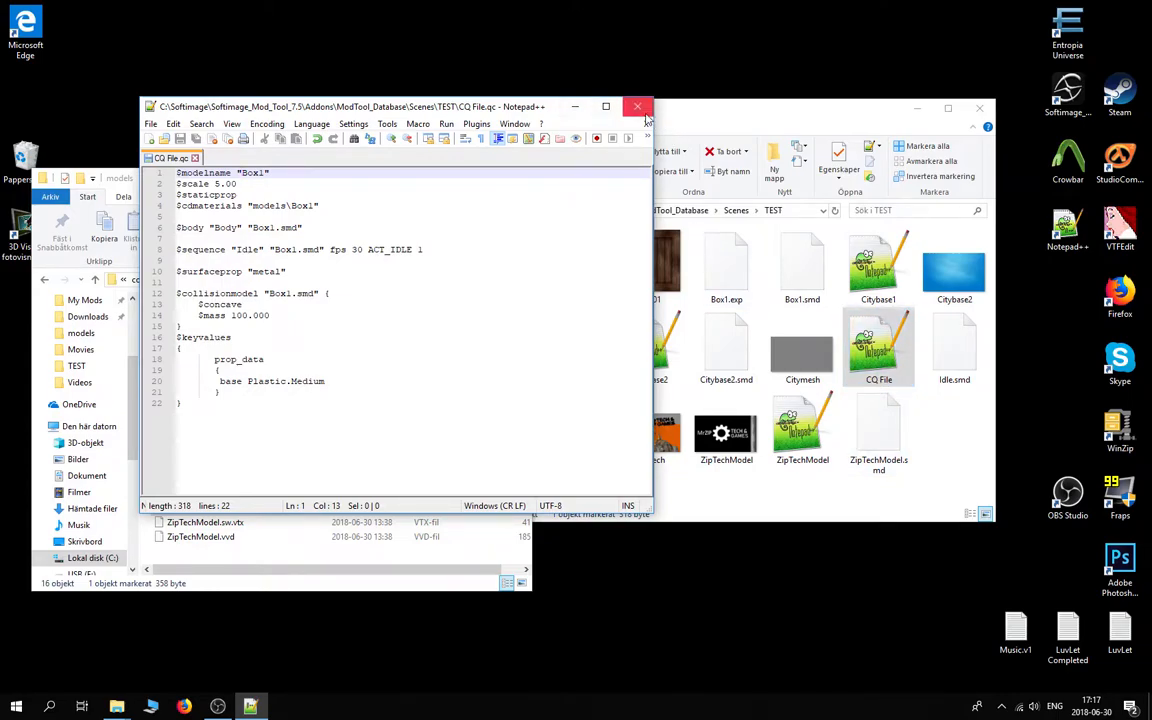
left_click(637, 106)
right_click(879, 368)
left_click(910, 575)
type("Box1")
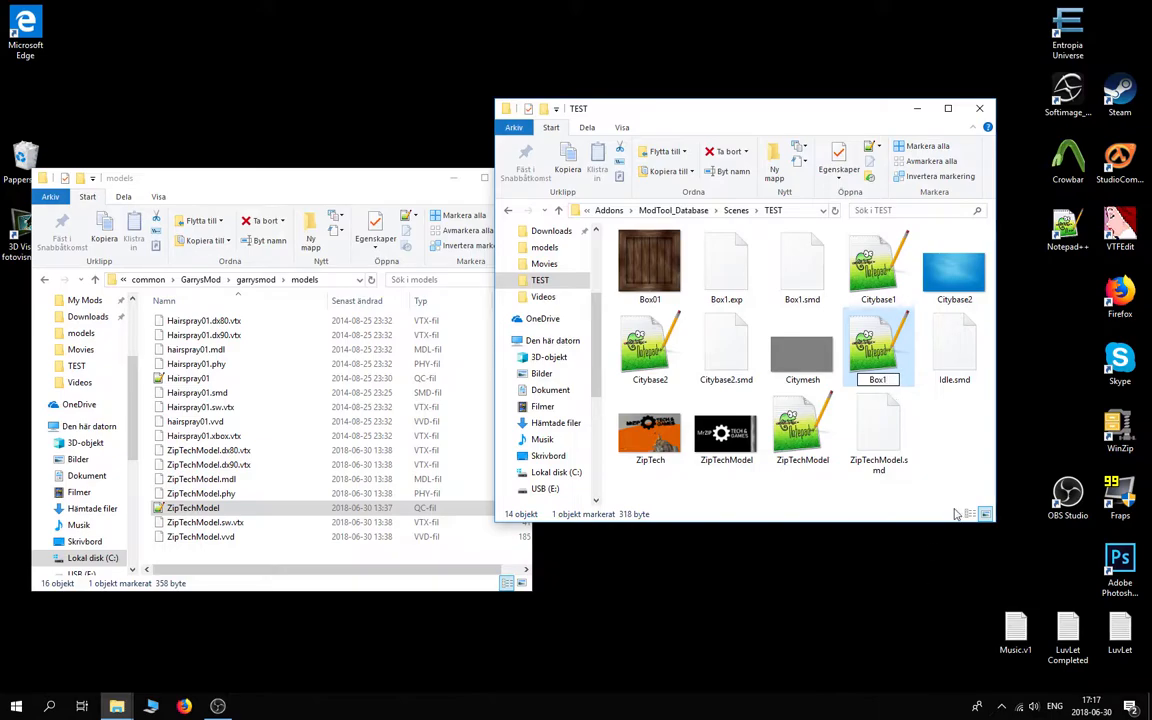
left_click(955, 446)
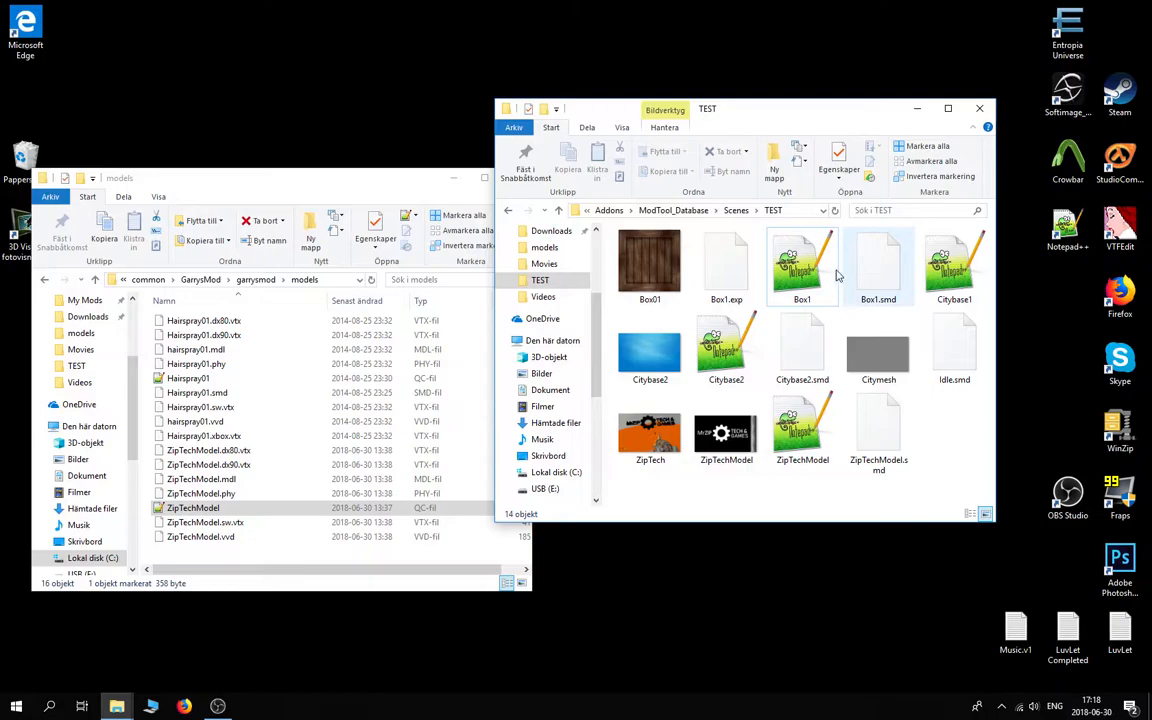
Arrange the models and TEST folder windows side by side in the lower desktop area and open Crowbar in front of them.
left_click_drag(771, 106, 769, 233)
left_click_drag(290, 184, 277, 248)
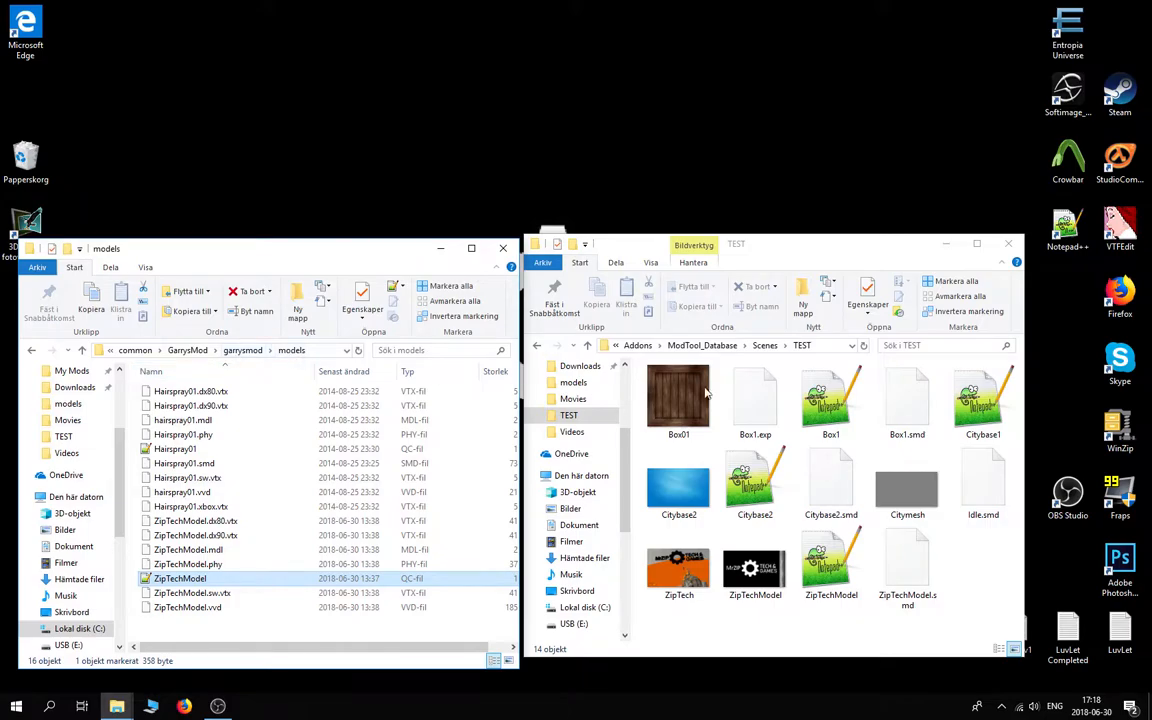
left_click_drag(810, 236, 810, 243)
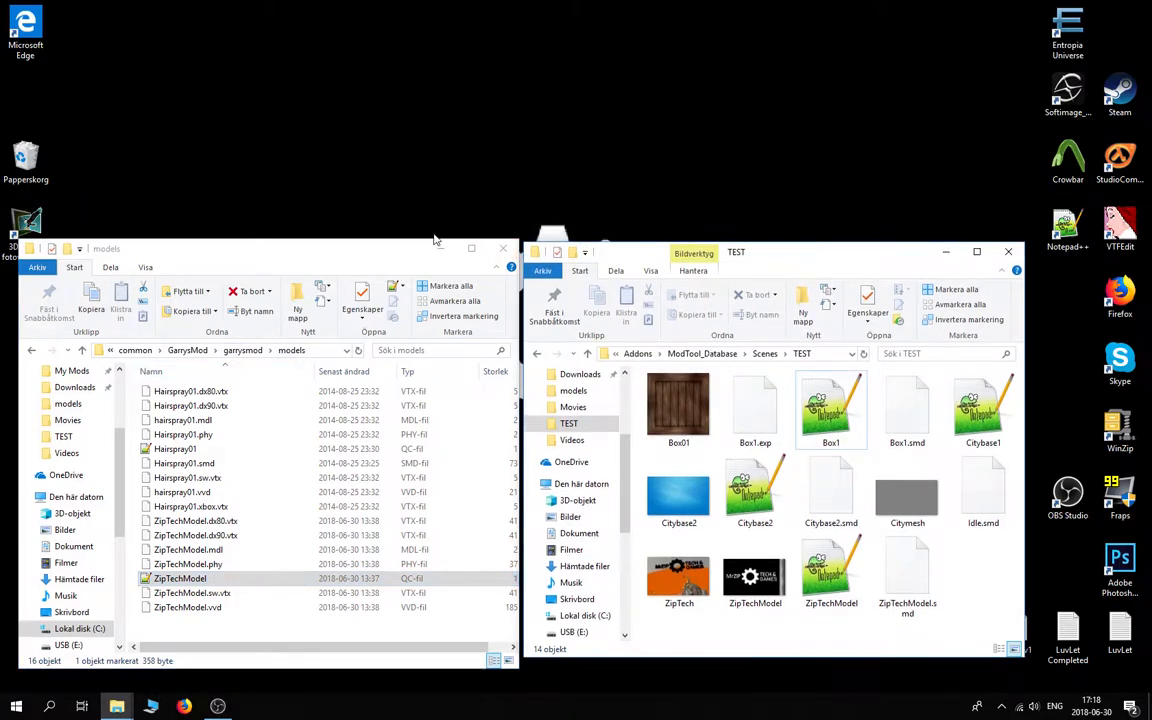
left_click_drag(414, 240, 414, 248)
double_click(1068, 158)
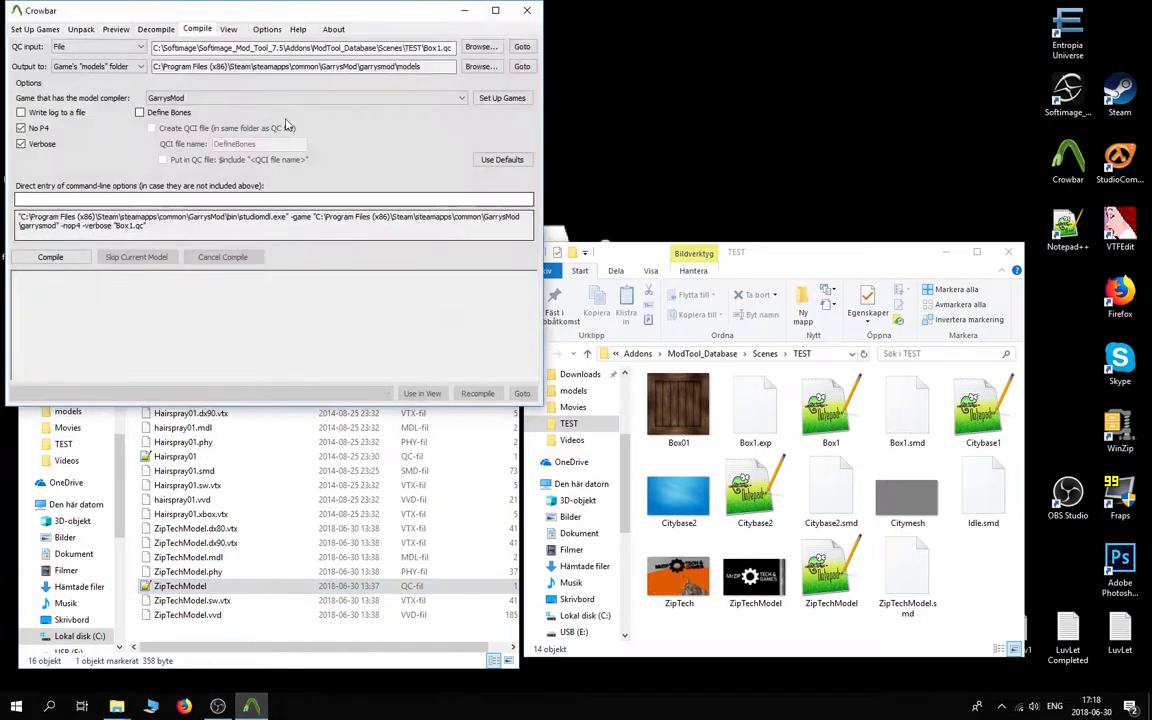
left_click_drag(276, 6, 610, 118)
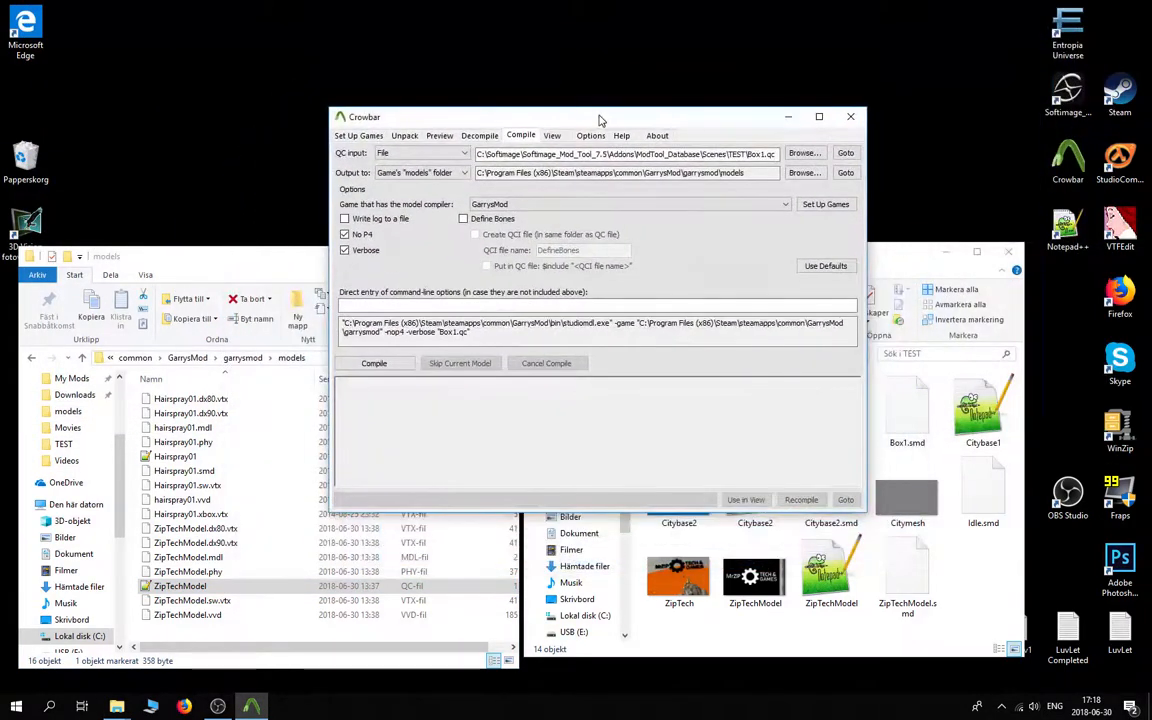
Open the GarrysMod game setup and check its name and engine type.
left_click(356, 139)
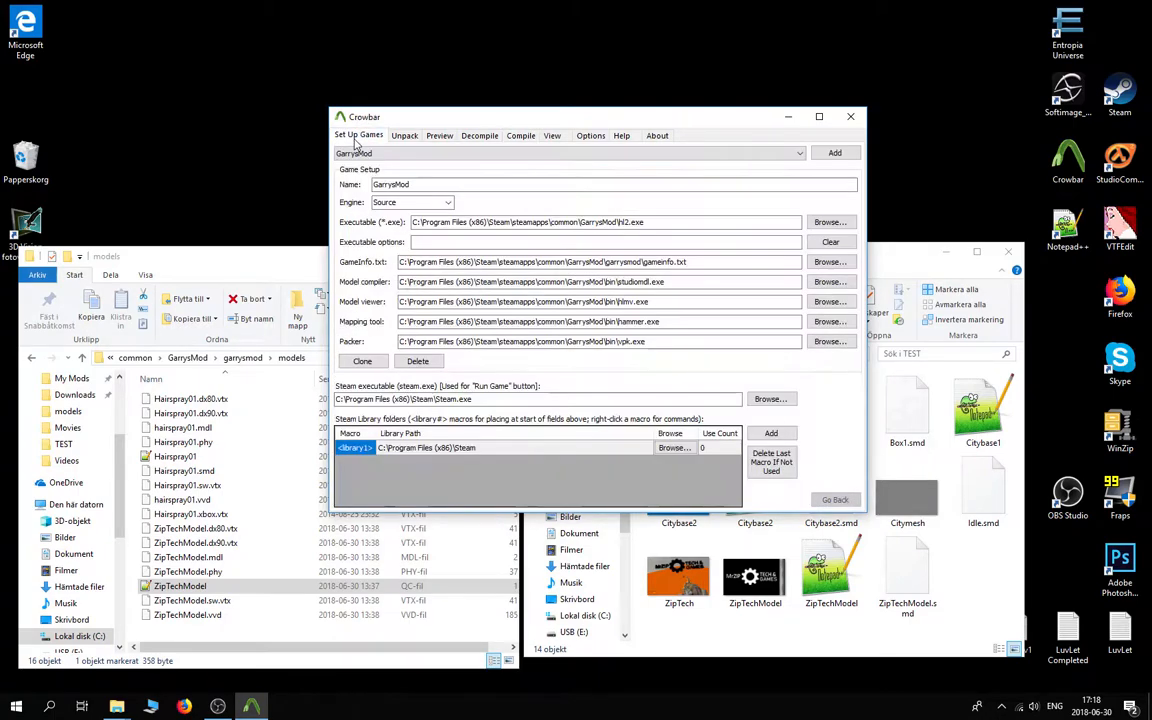
double_click(376, 184)
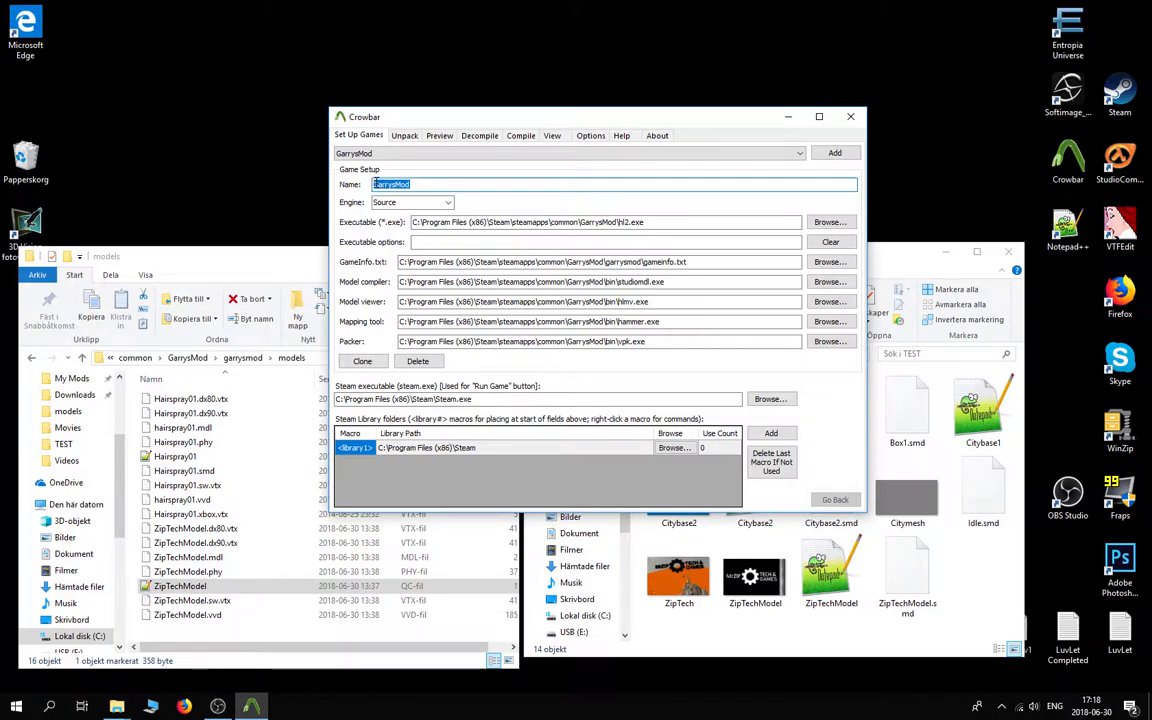
left_click(407, 184)
left_click_drag(407, 184, 389, 186)
left_click(417, 185)
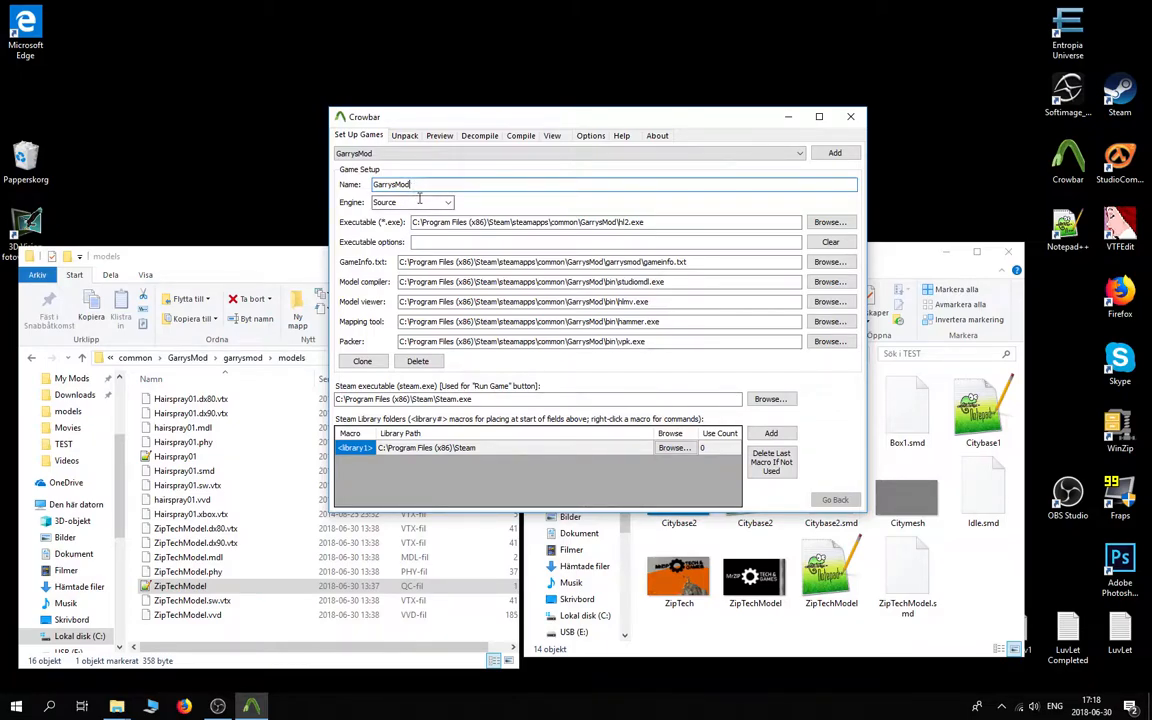
key("Tab")
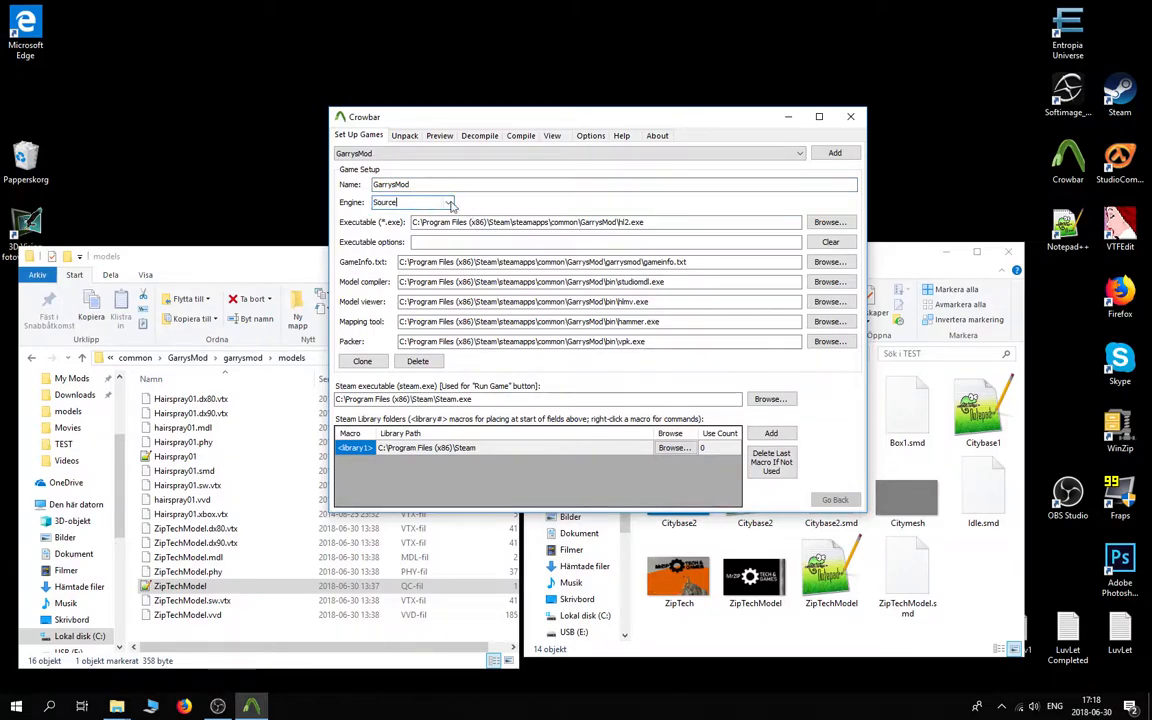
left_click(449, 203)
left_click(450, 204)
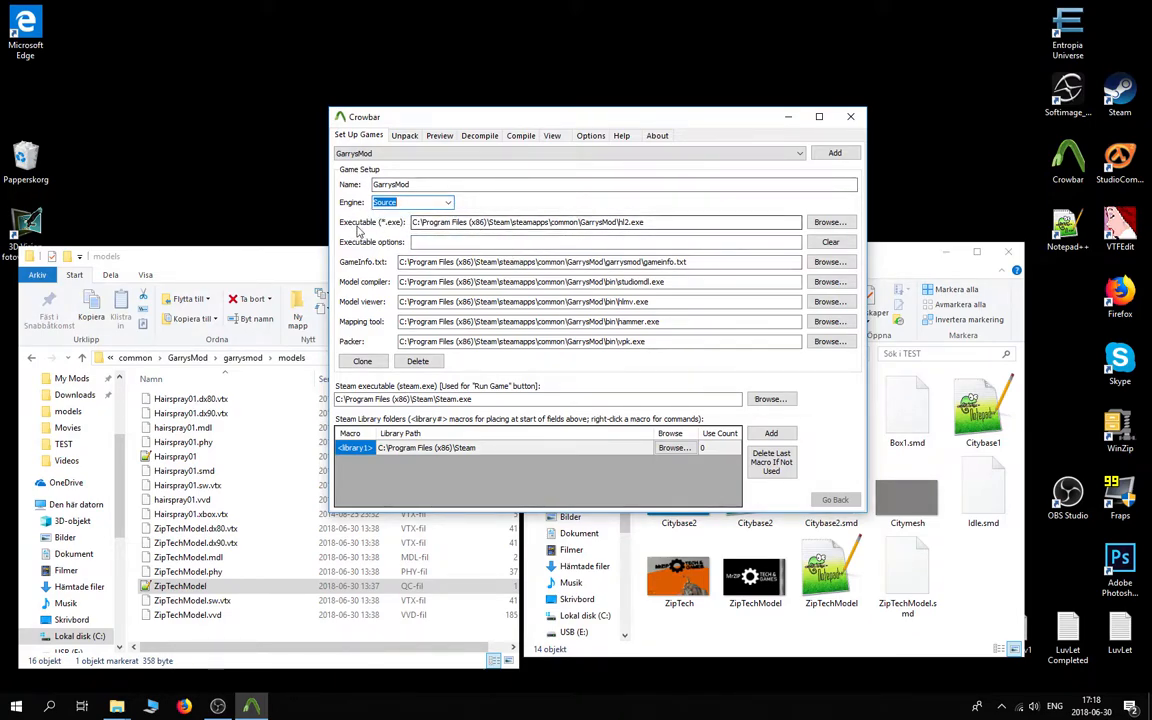
Select hl2 in the GarrysMod folder as the game's executable.
double_click(632, 222)
left_click(830, 222)
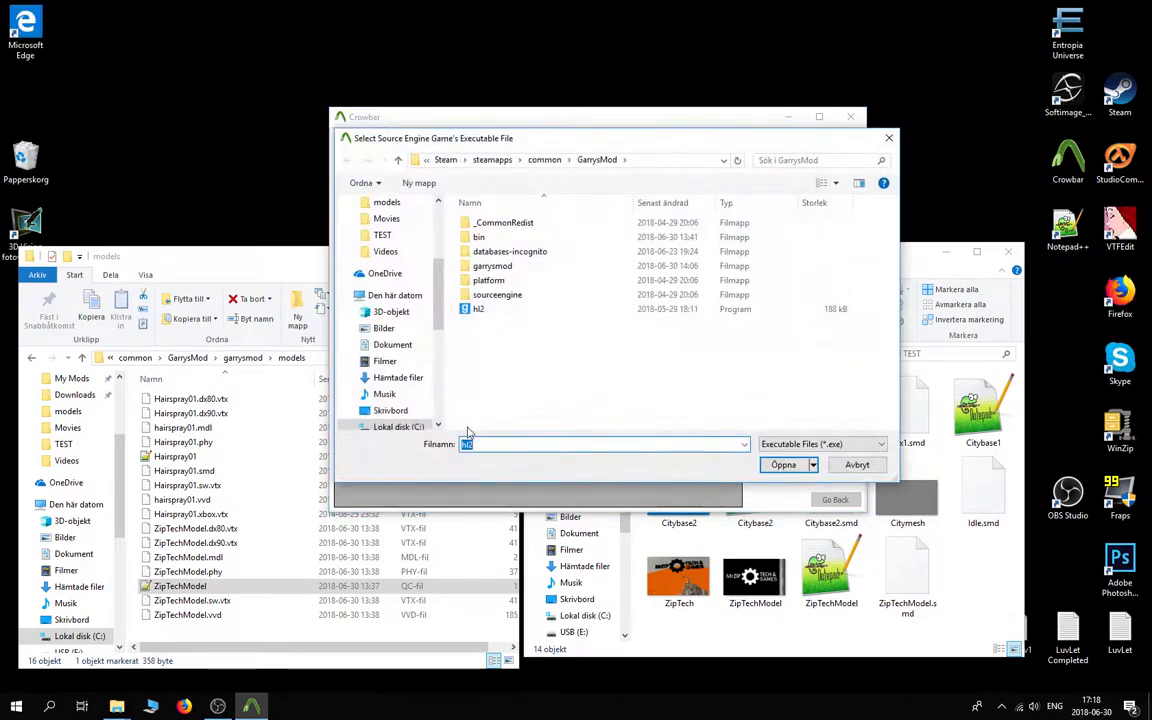
left_click(478, 309)
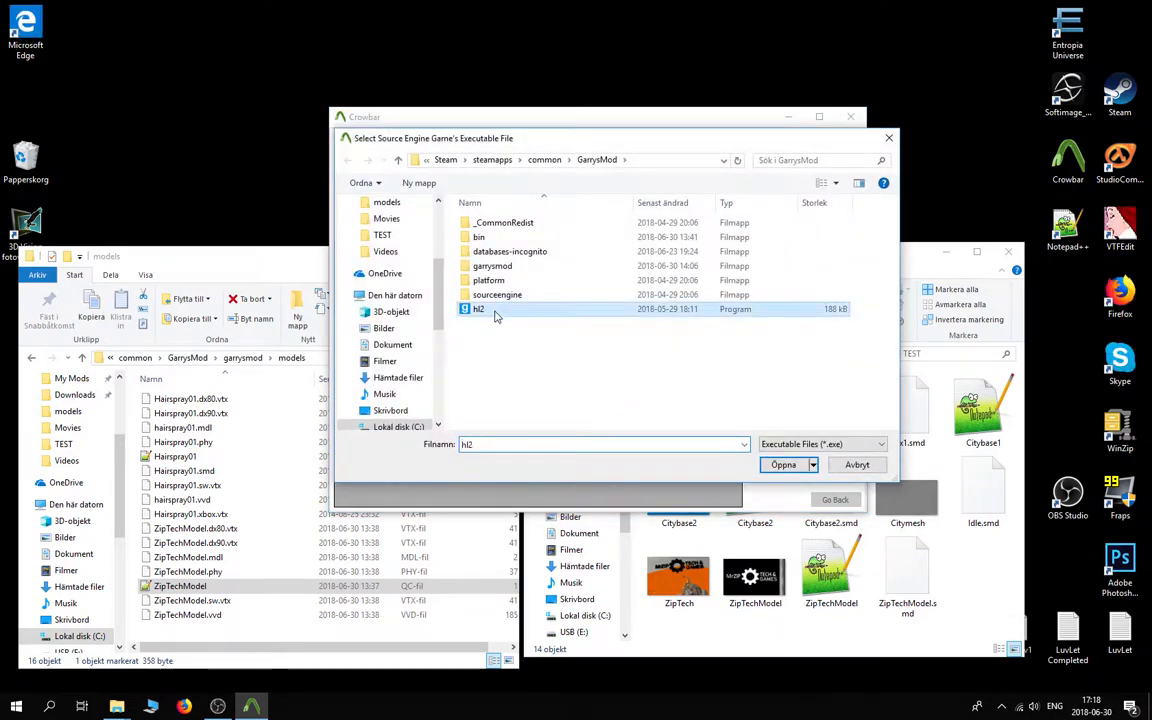
left_click(785, 464)
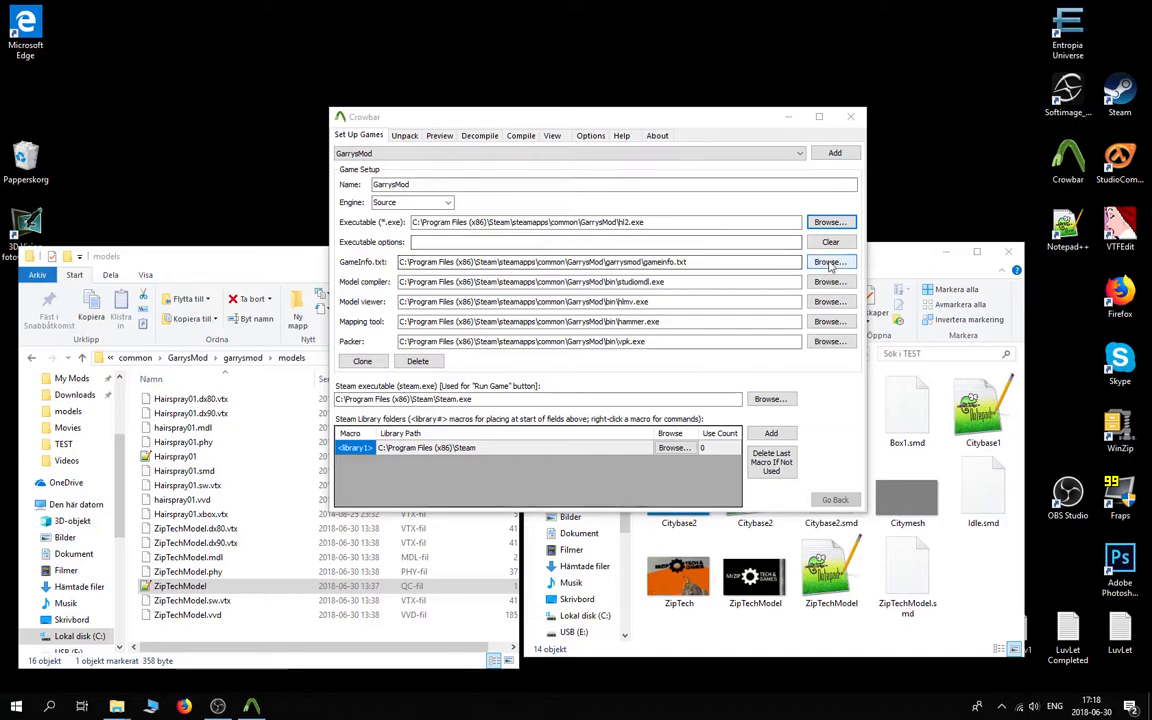
Select gameinfo in the garrysmod folder as the game's GameInfo.txt file.
left_click(829, 262)
left_click(695, 160)
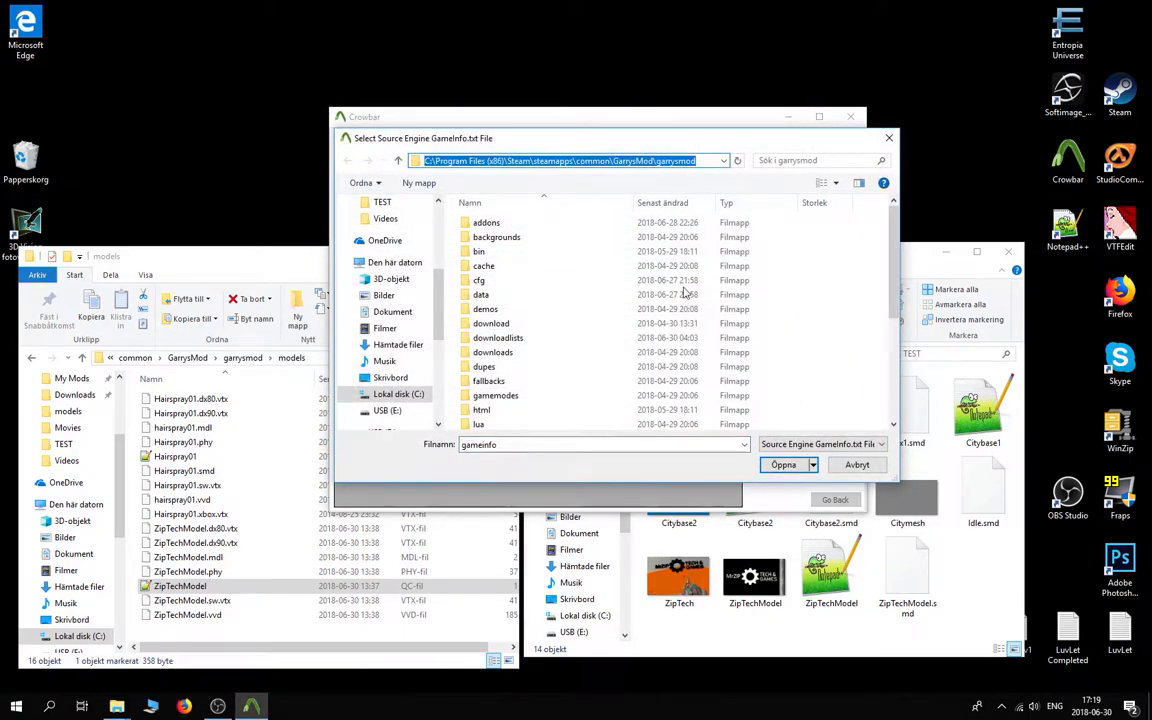
scroll(685, 285, "down", 5)
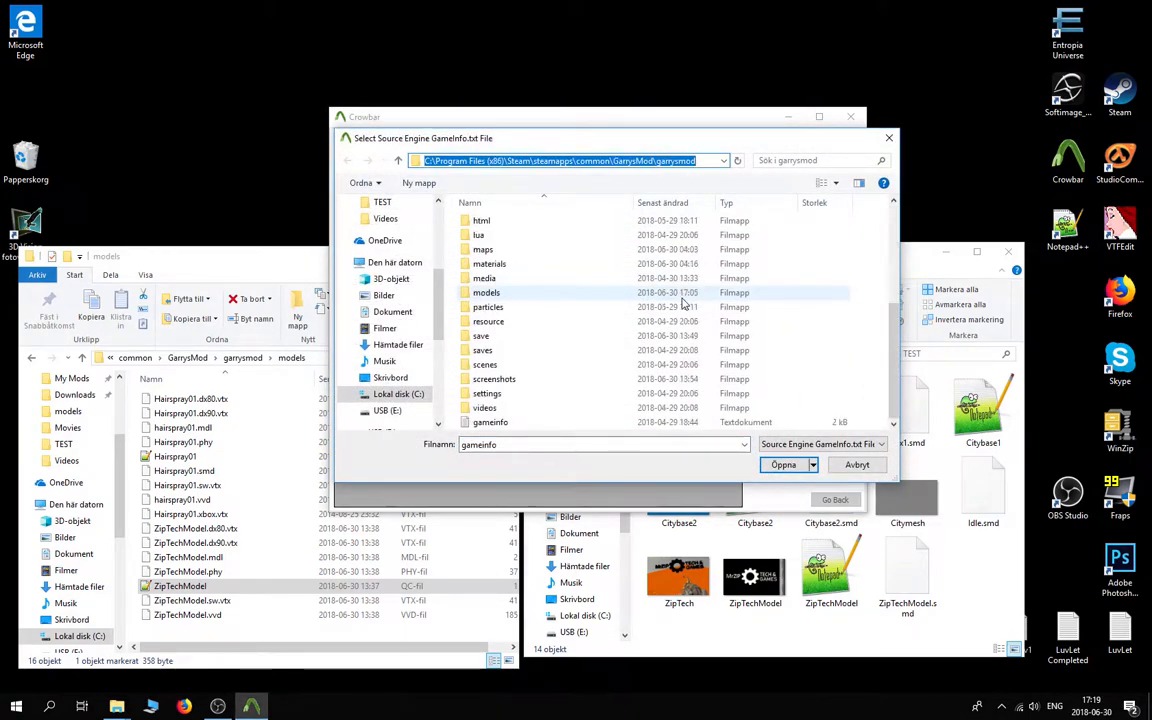
double_click(489, 422)
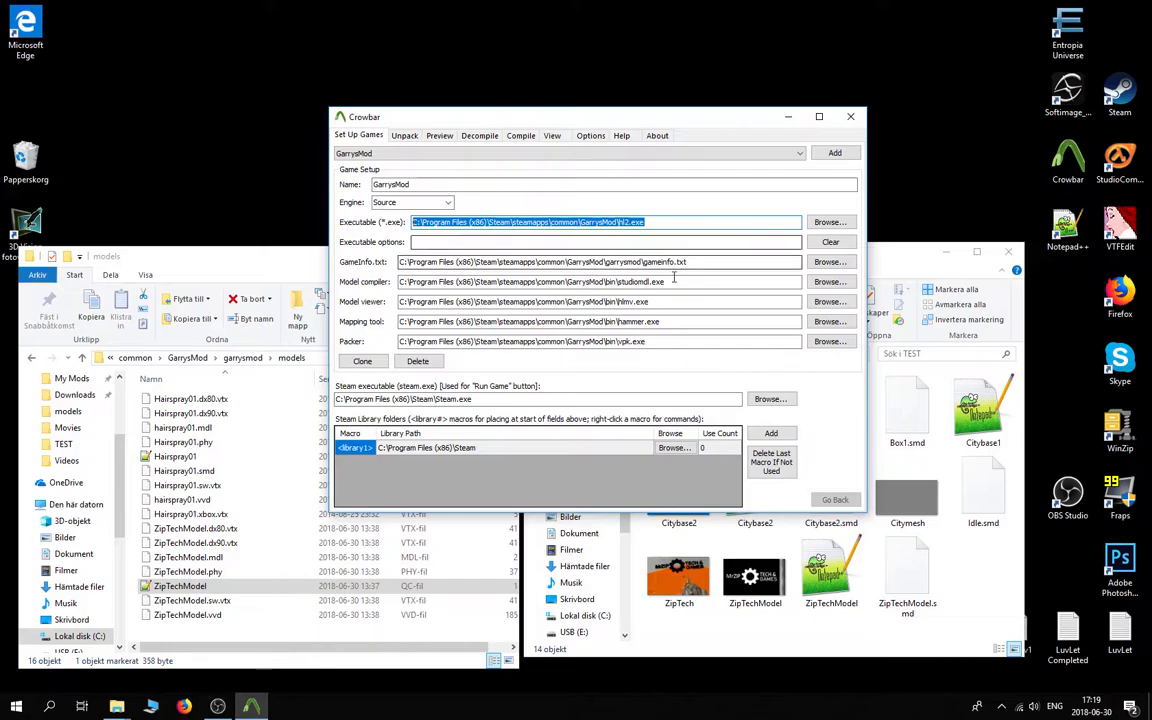
Check the locations of the model compiler studiomdl and the model viewer hlmv in the GarrysMod bin folder.
left_click_drag(690, 282, 420, 282)
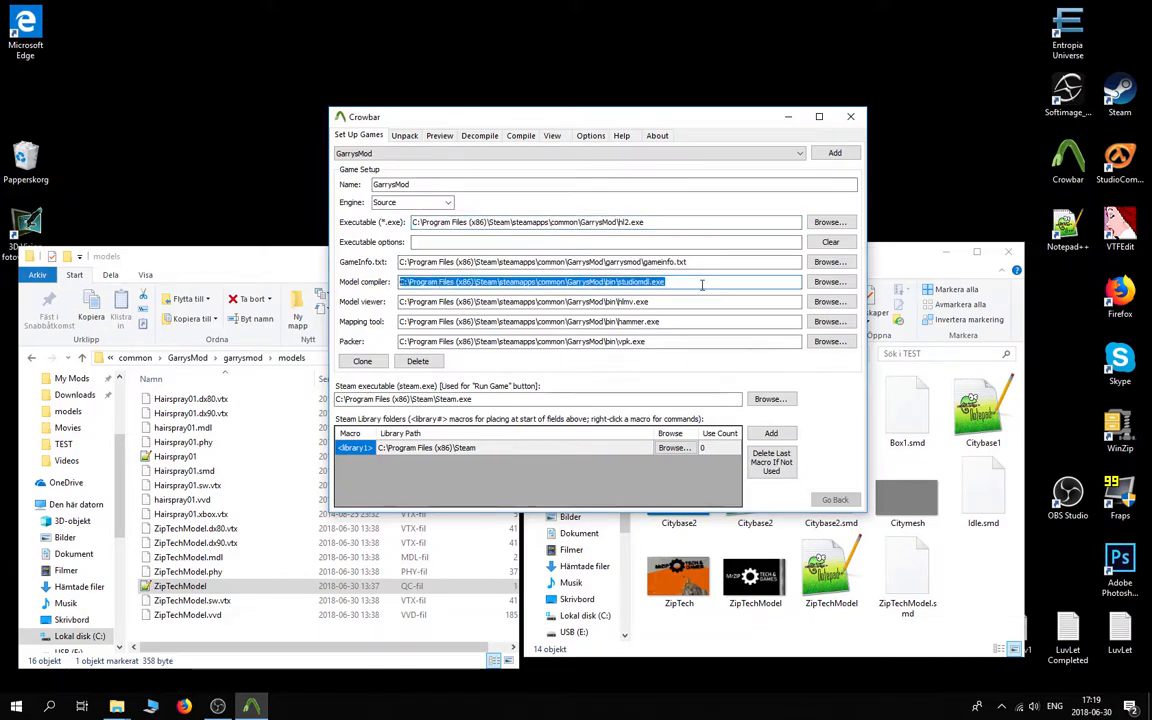
left_click(829, 282)
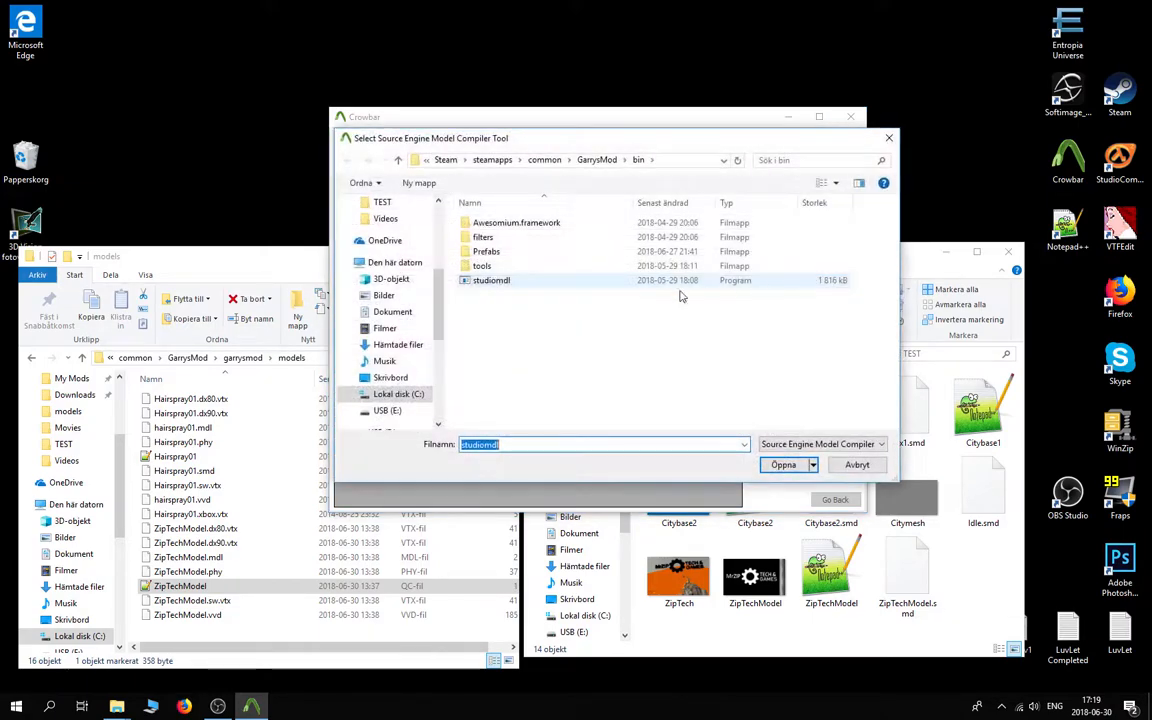
left_click(502, 283)
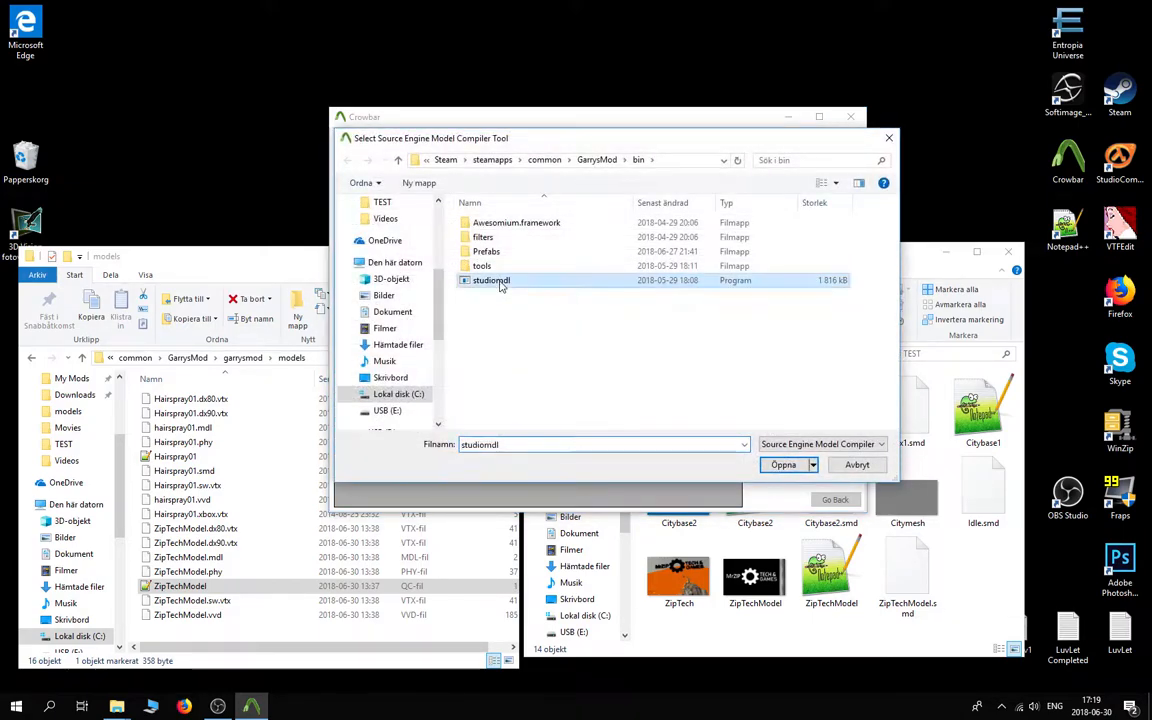
left_click(890, 138)
left_click(829, 301)
left_click(655, 160)
left_click(686, 158)
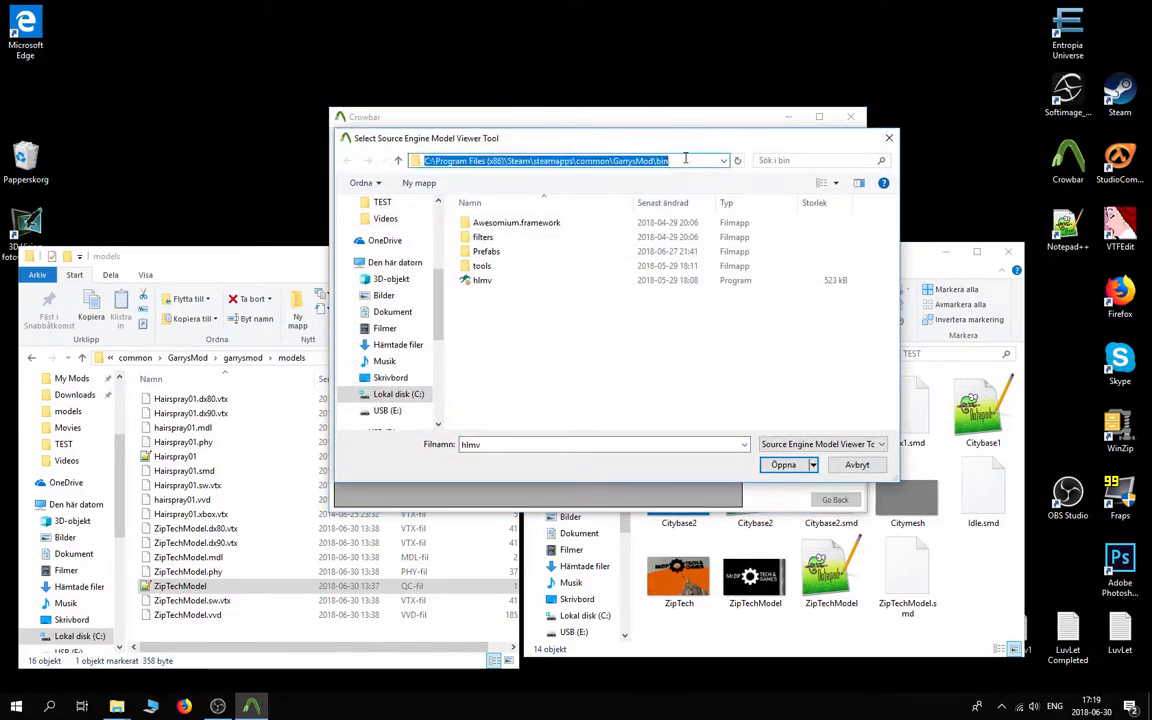
left_click(505, 281)
left_click(888, 138)
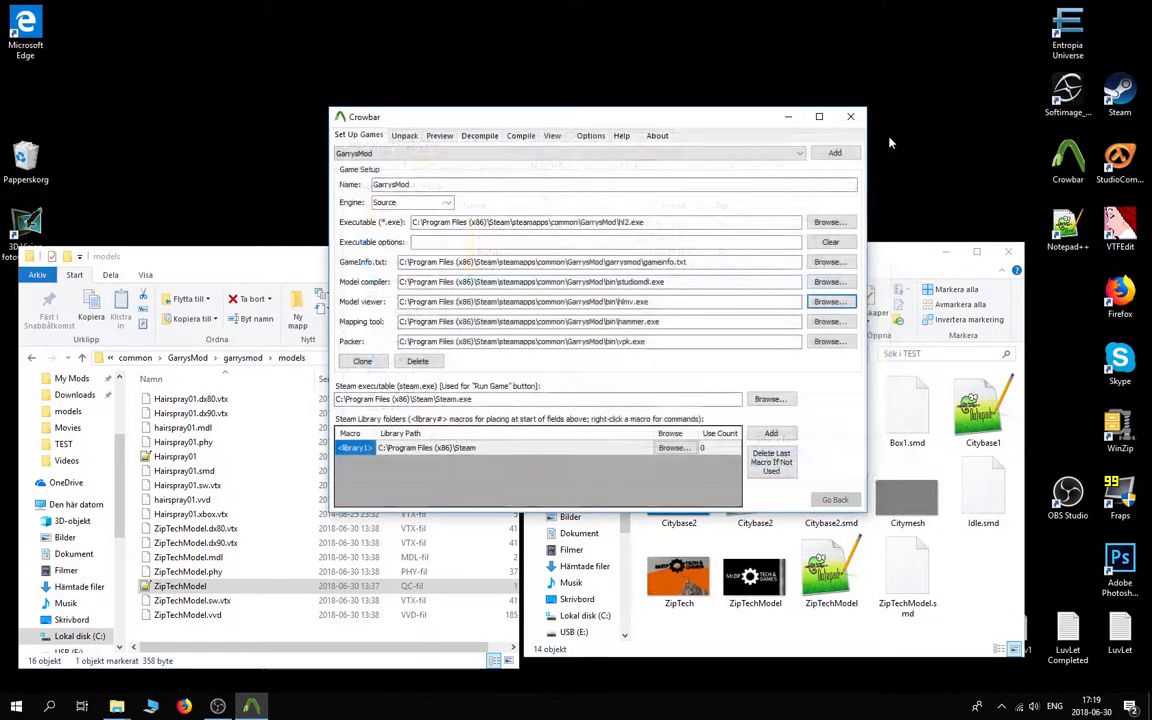
Check the locations of the mapping tool hammer and the packer vpk in the GarrysMod bin folder.
left_click(828, 322)
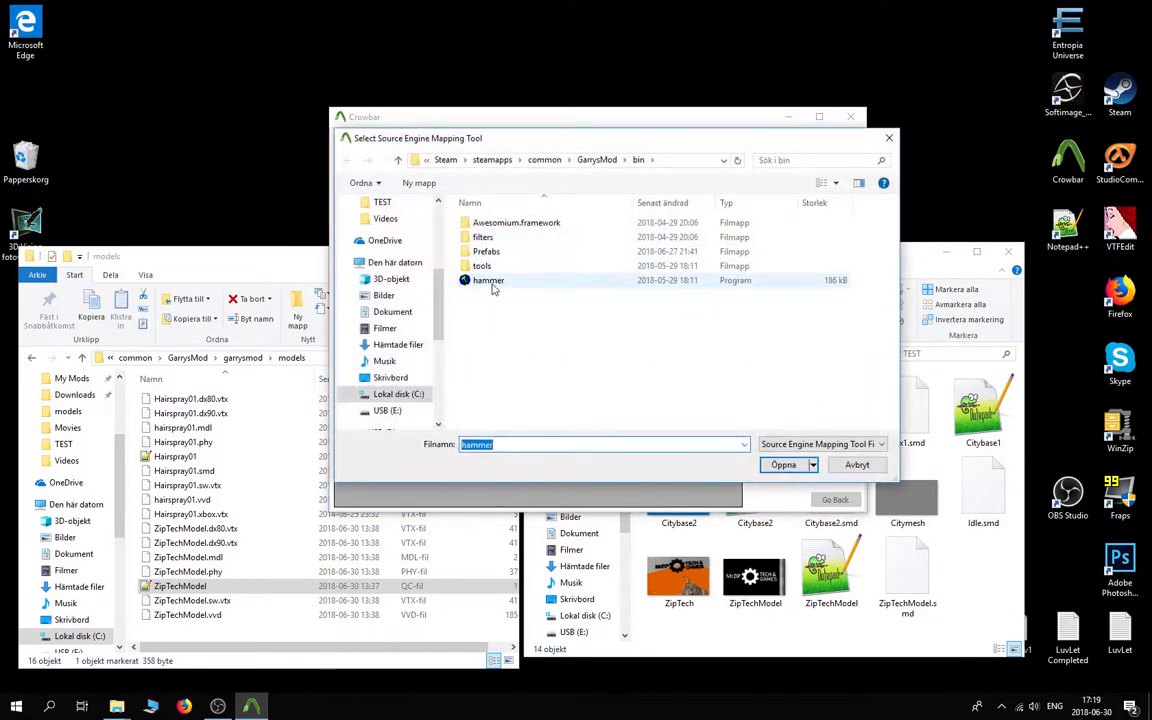
left_click(683, 160)
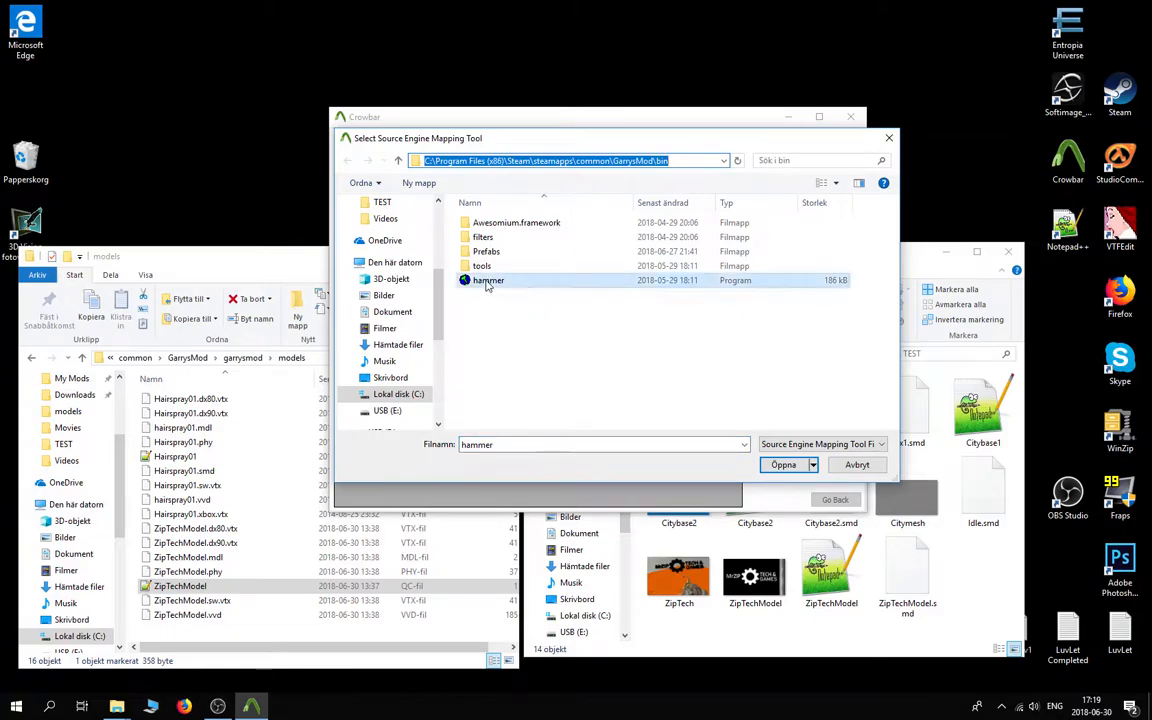
left_click(480, 281)
left_click(888, 138)
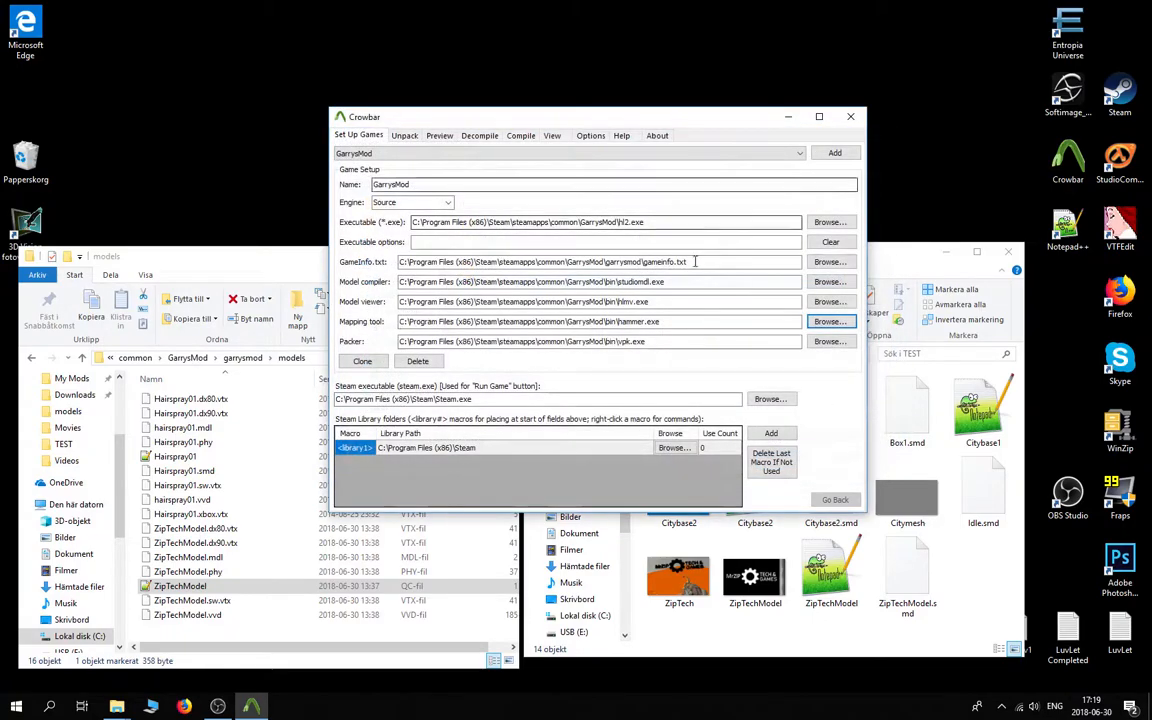
left_click(758, 337)
left_click(667, 163)
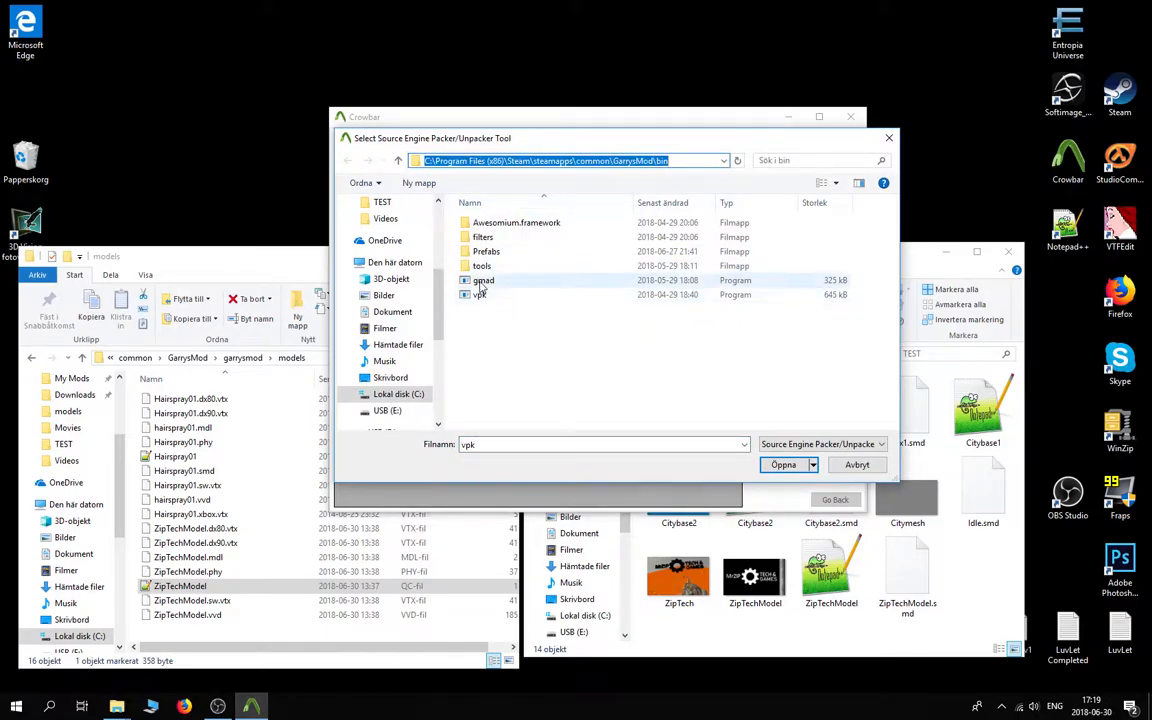
left_click(887, 139)
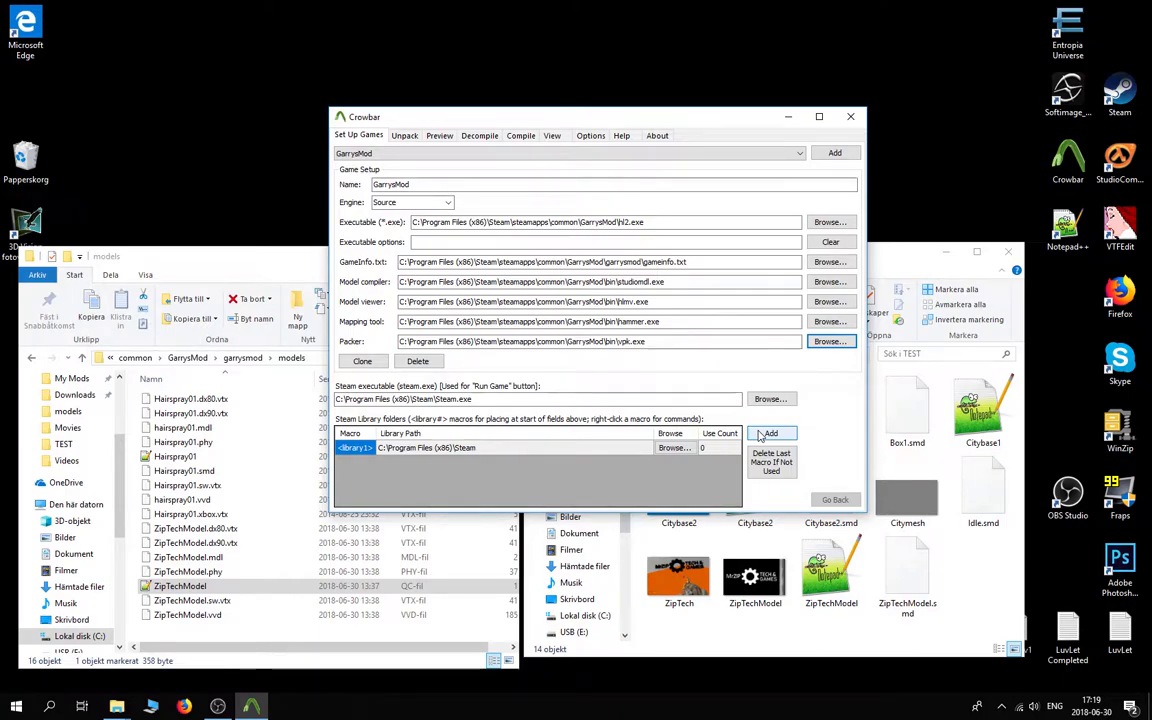
Check the Steam executable's location and return to the compile settings for Box1.qc.
left_click(768, 400)
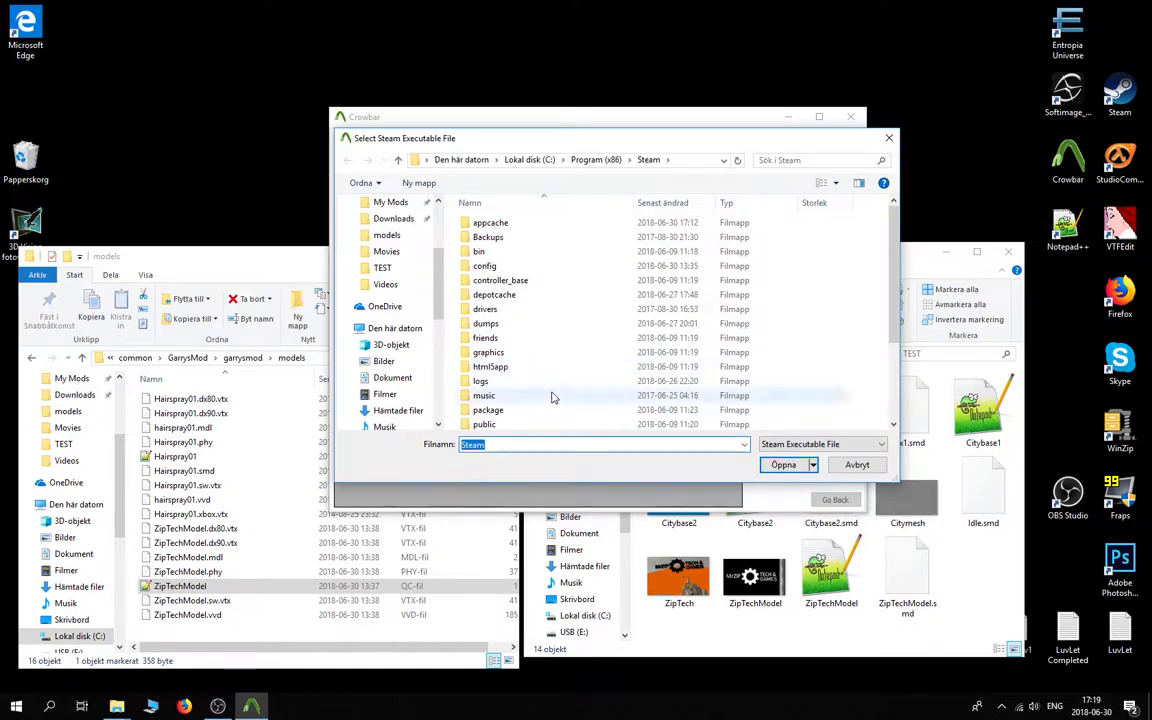
left_click(888, 137)
left_click(523, 395)
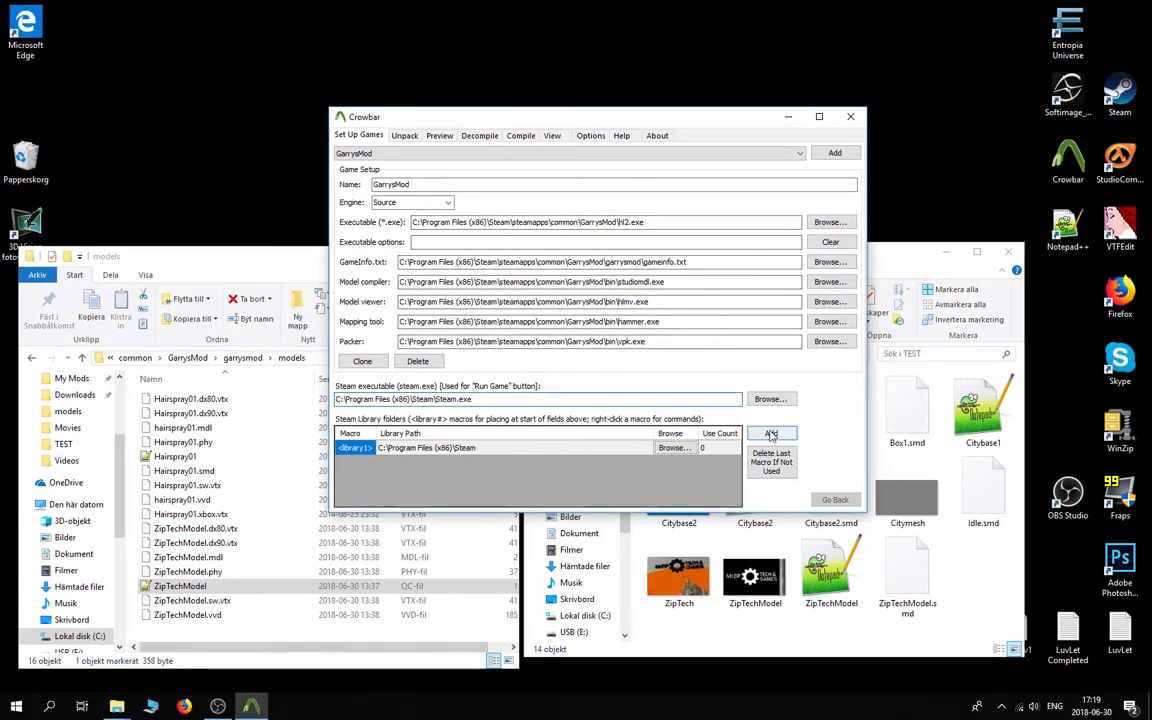
left_click(520, 136)
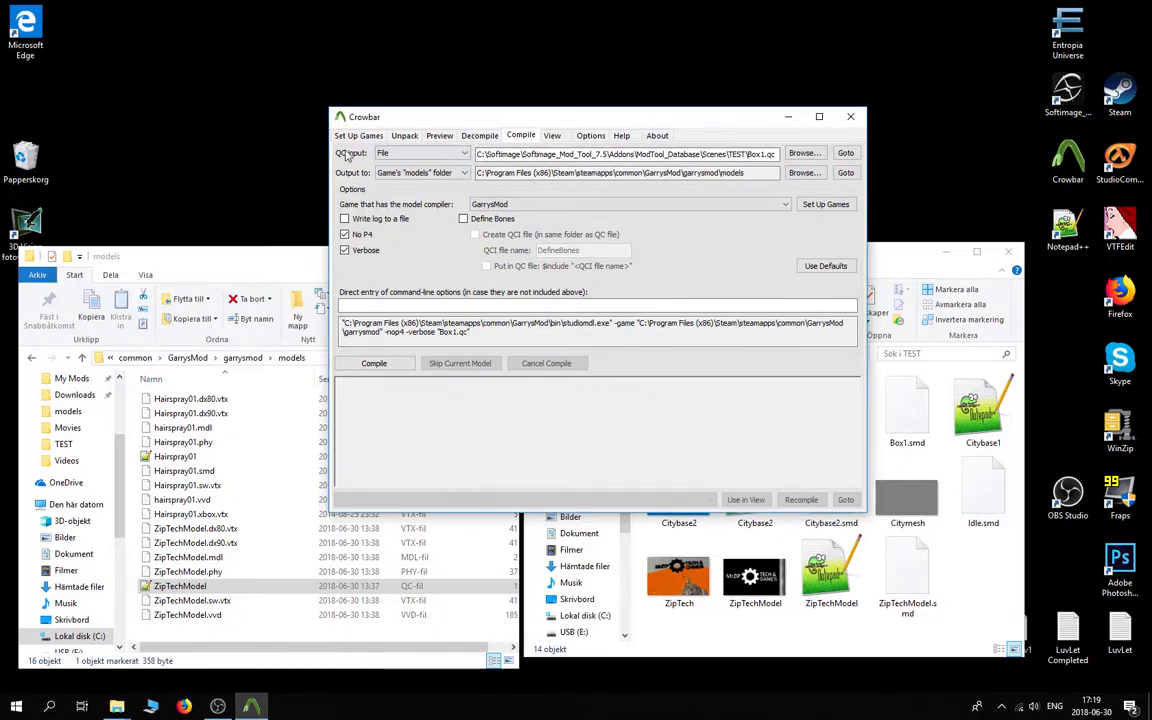
Choose Box1 from the TEST folder as the QC input file to compile.
left_click(805, 153)
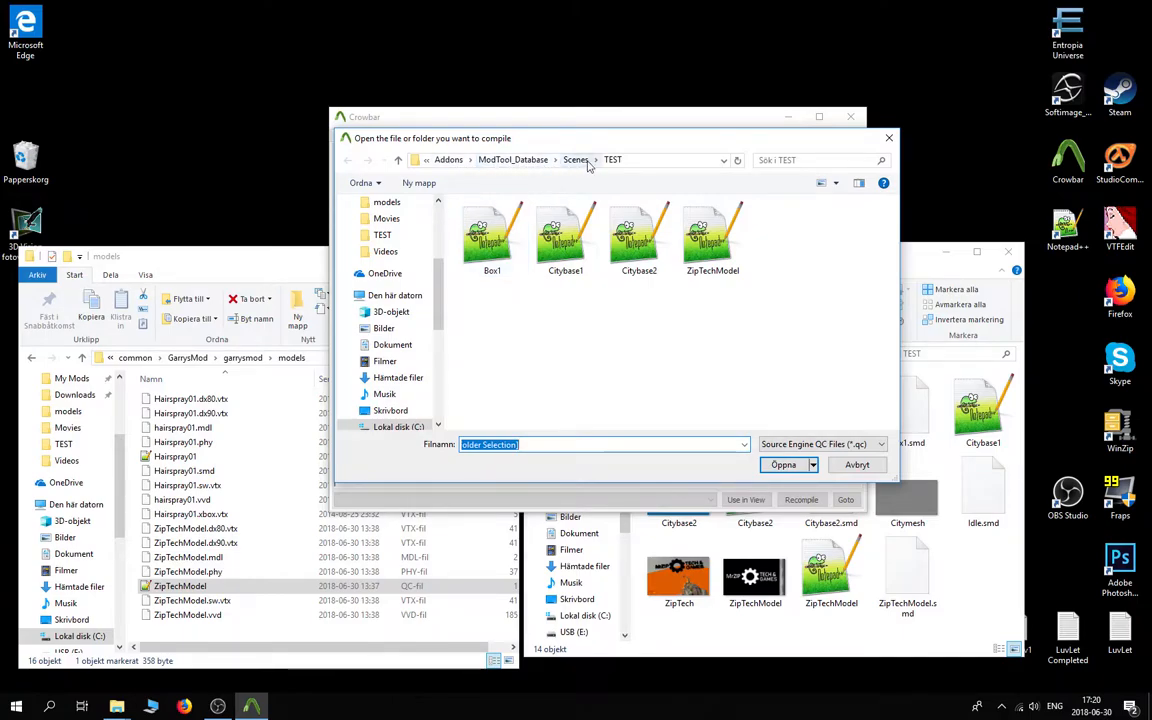
left_click(491, 236)
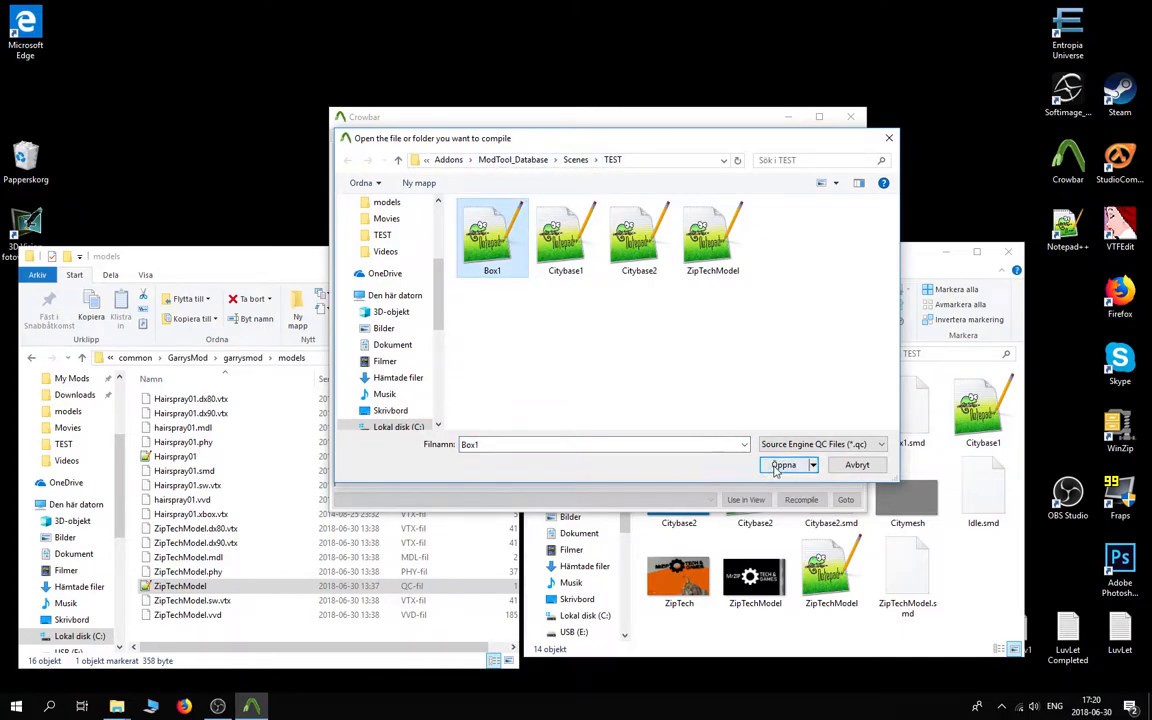
left_click(783, 464)
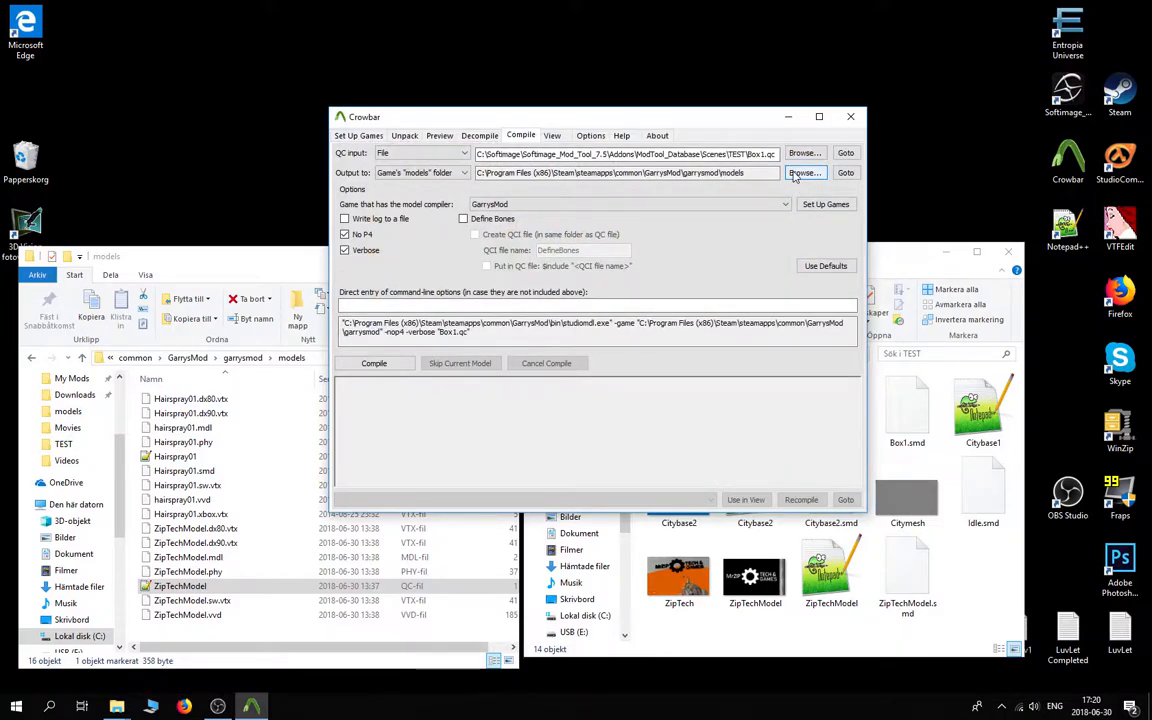
Compare the compile output path with the open garrysmod models folder and compile Box1.qc beside that folder's window.
left_click(318, 360)
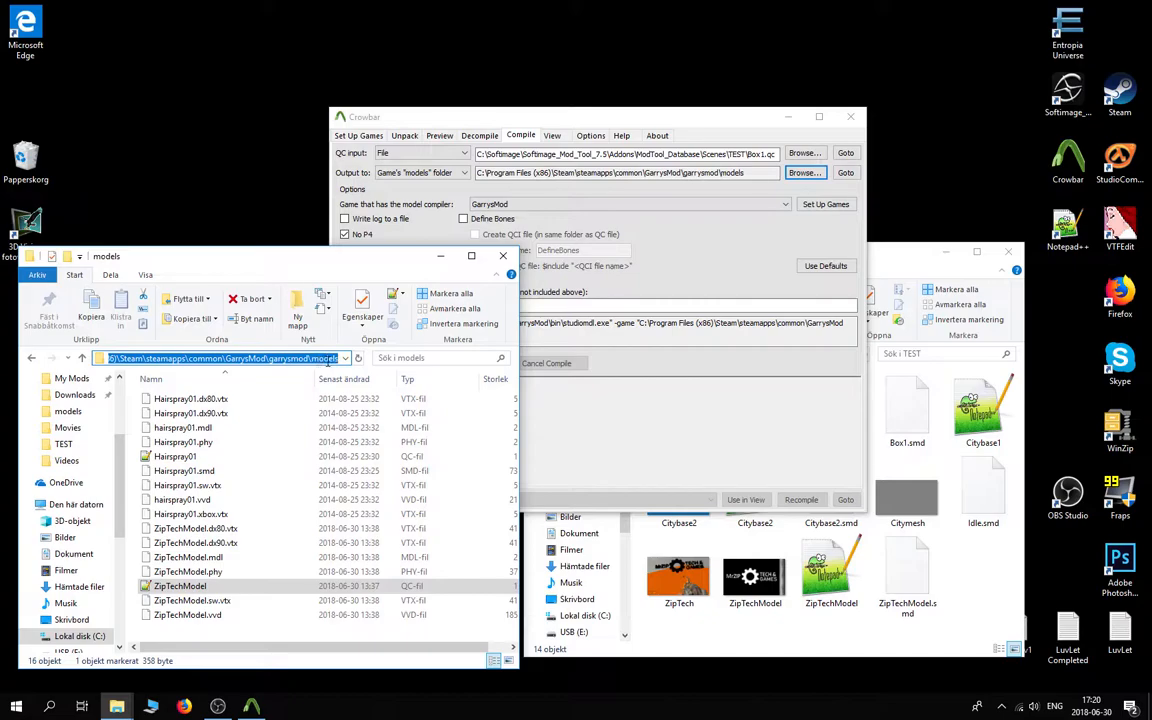
left_click(678, 174)
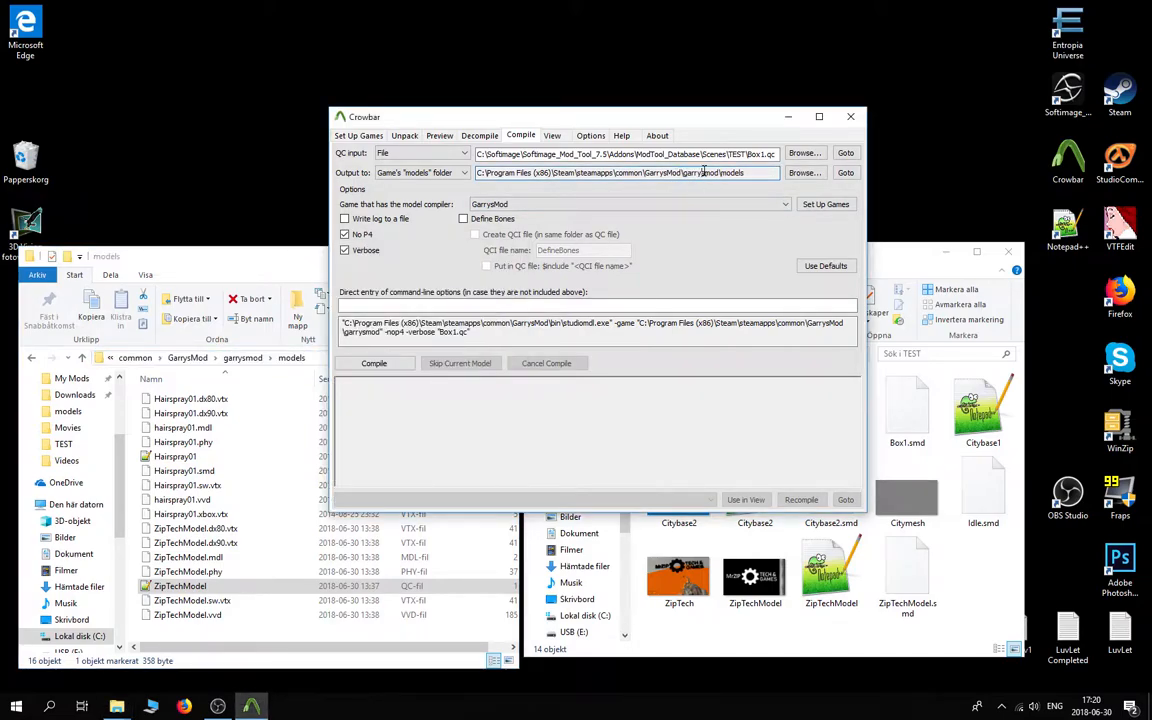
key("ctrl+a")
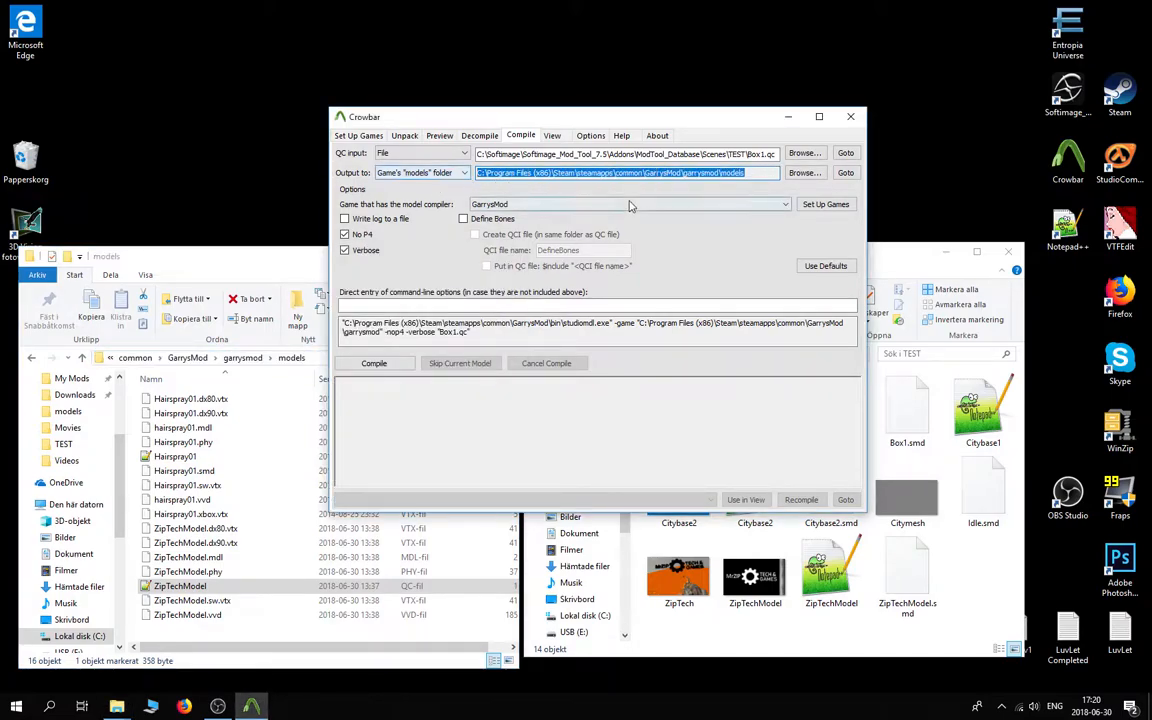
left_click(651, 173)
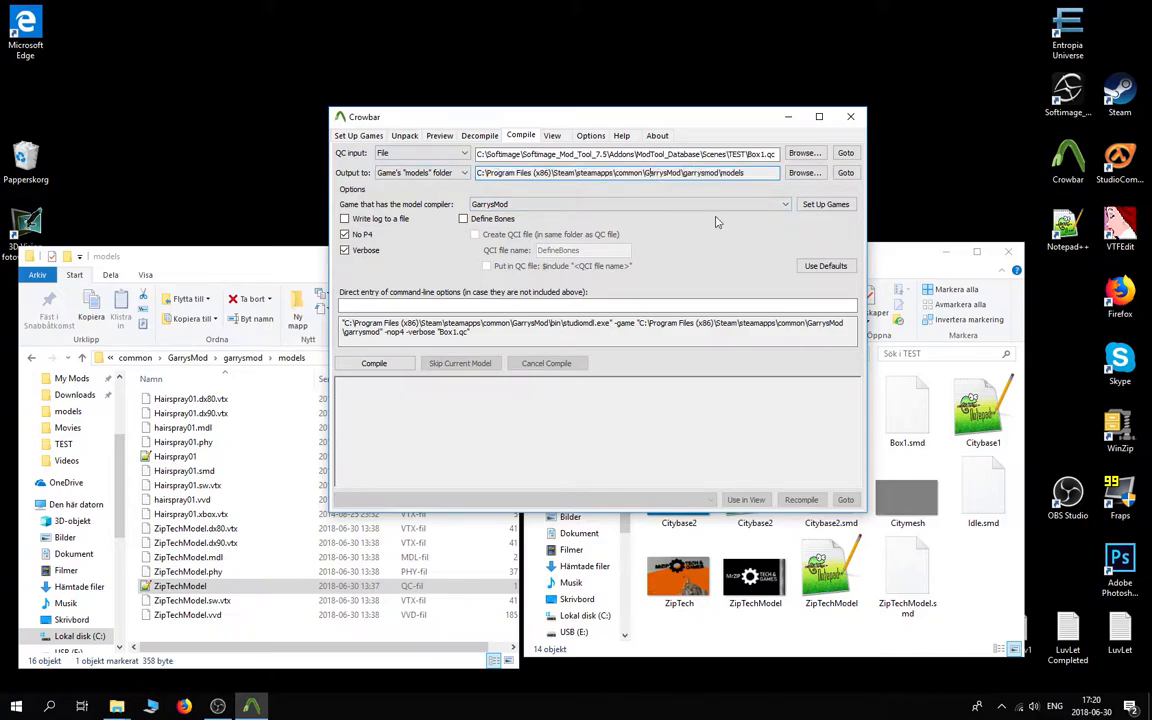
left_click_drag(600, 117, 815, 63)
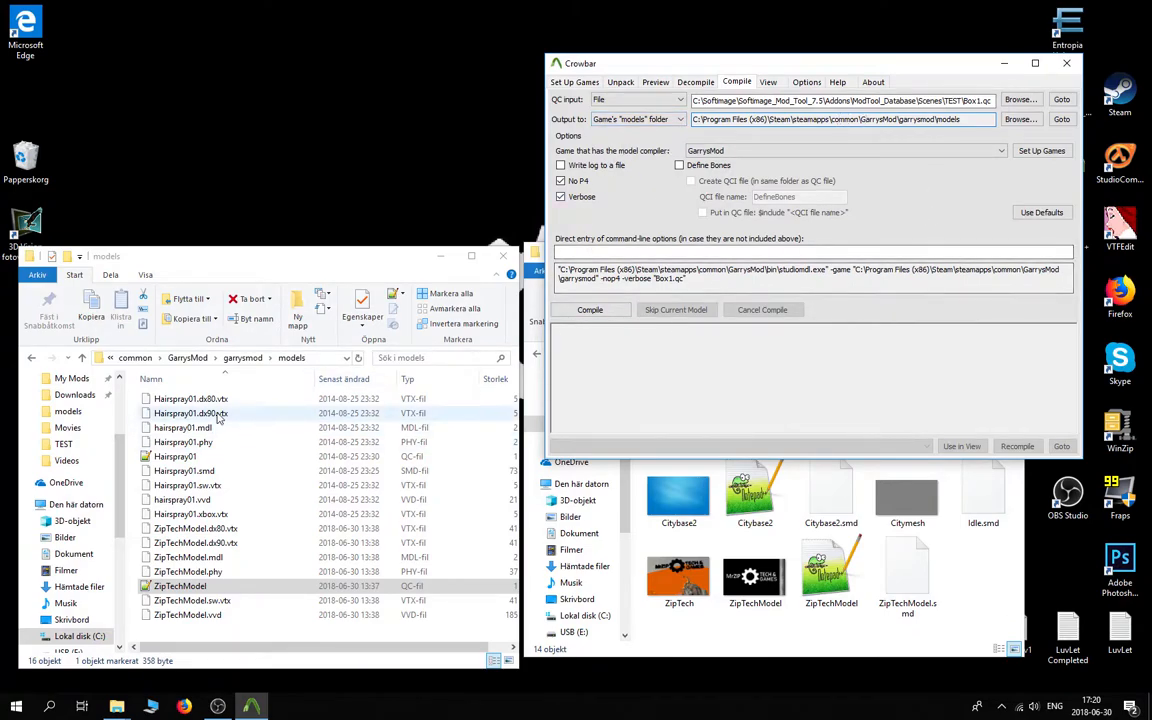
left_click(618, 309)
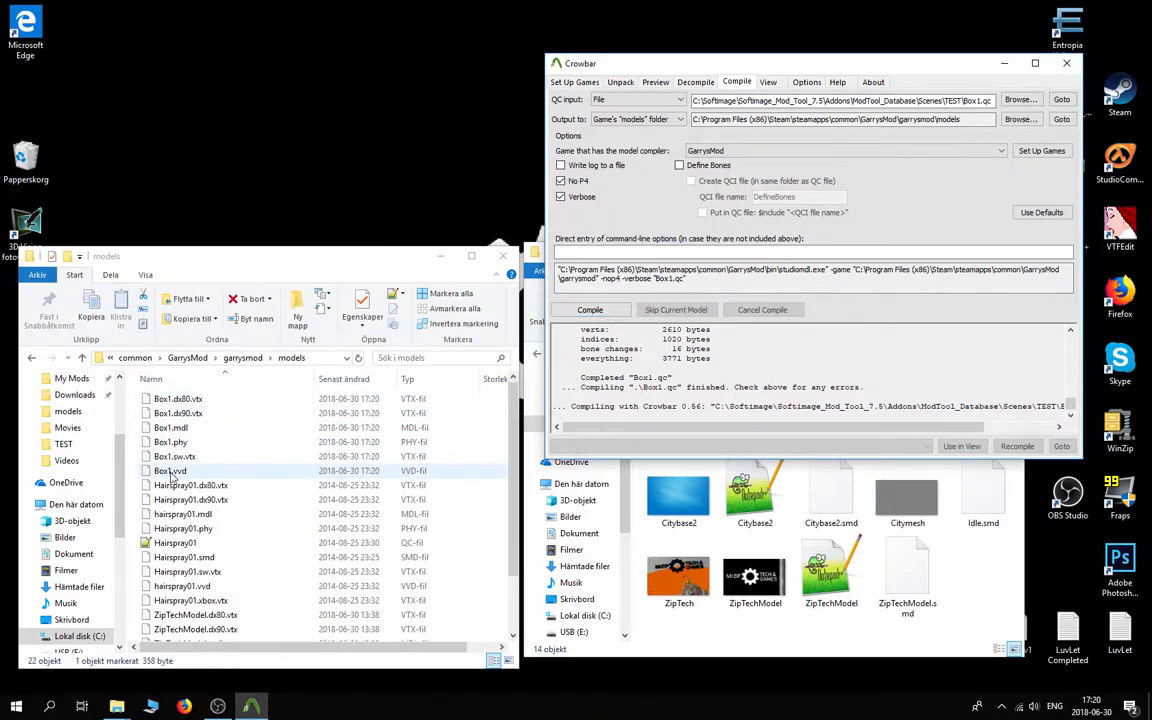
Examine the warnings in the Box1 compile log and go back to the log's beginning.
left_click_drag(1069, 405, 1066, 358)
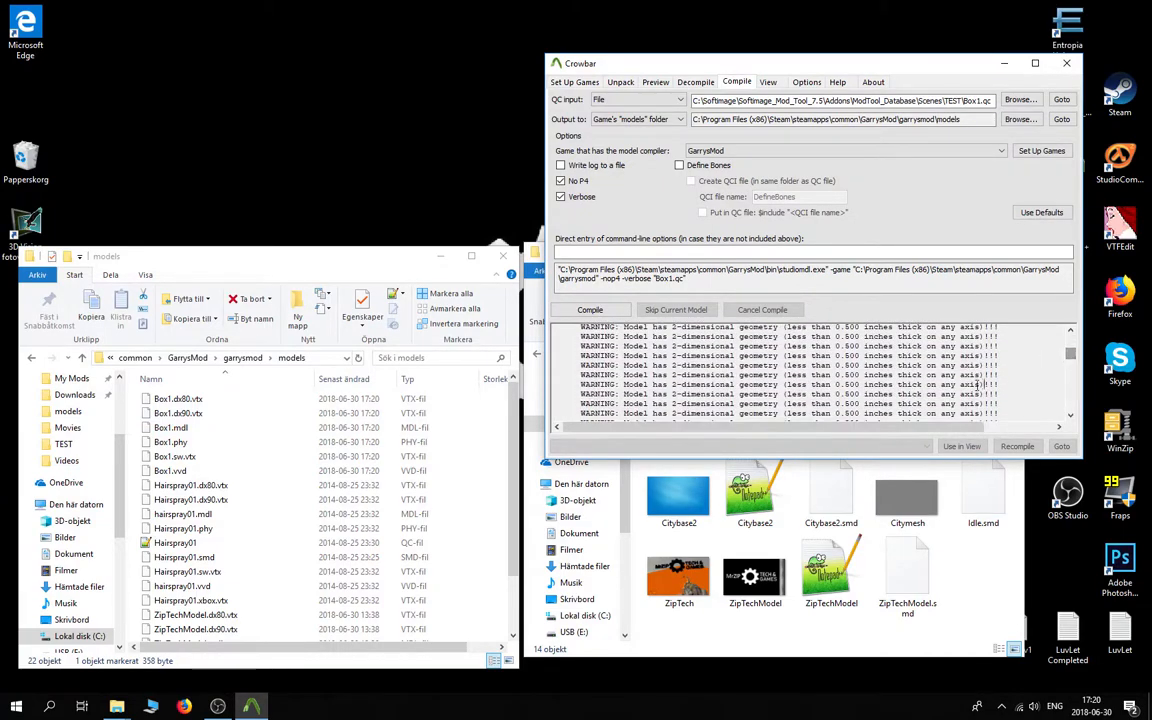
left_click_drag(985, 385, 682, 354)
left_click(710, 365)
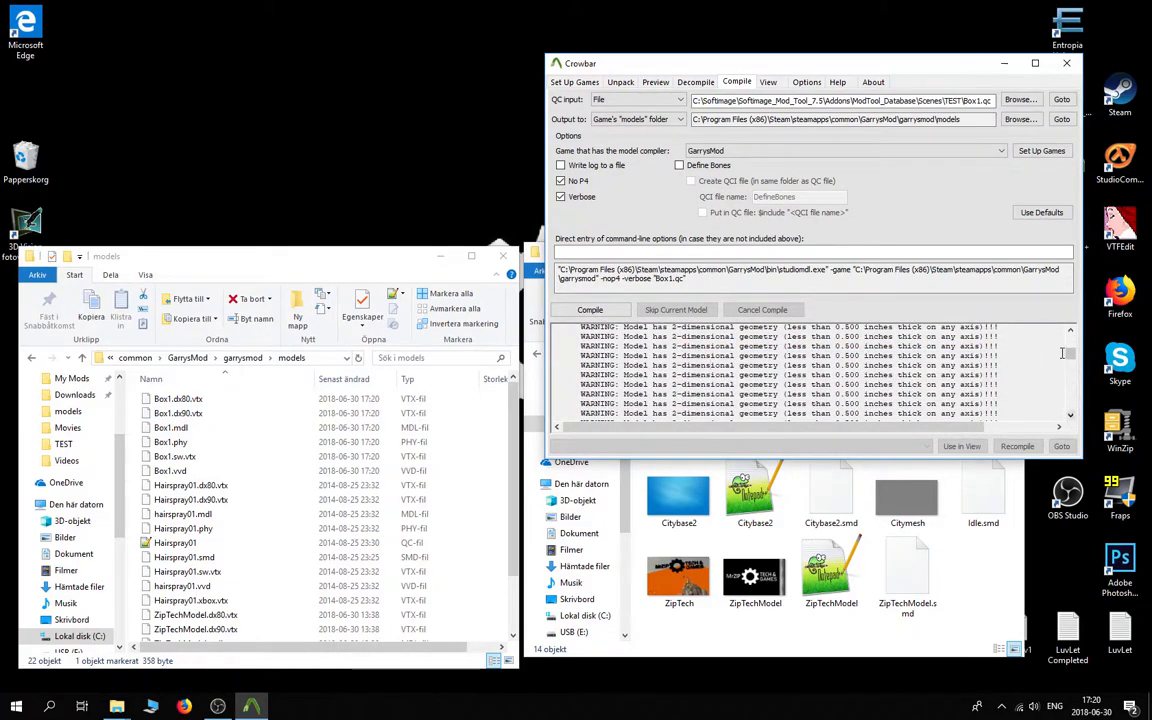
left_click_drag(1066, 353, 1070, 342)
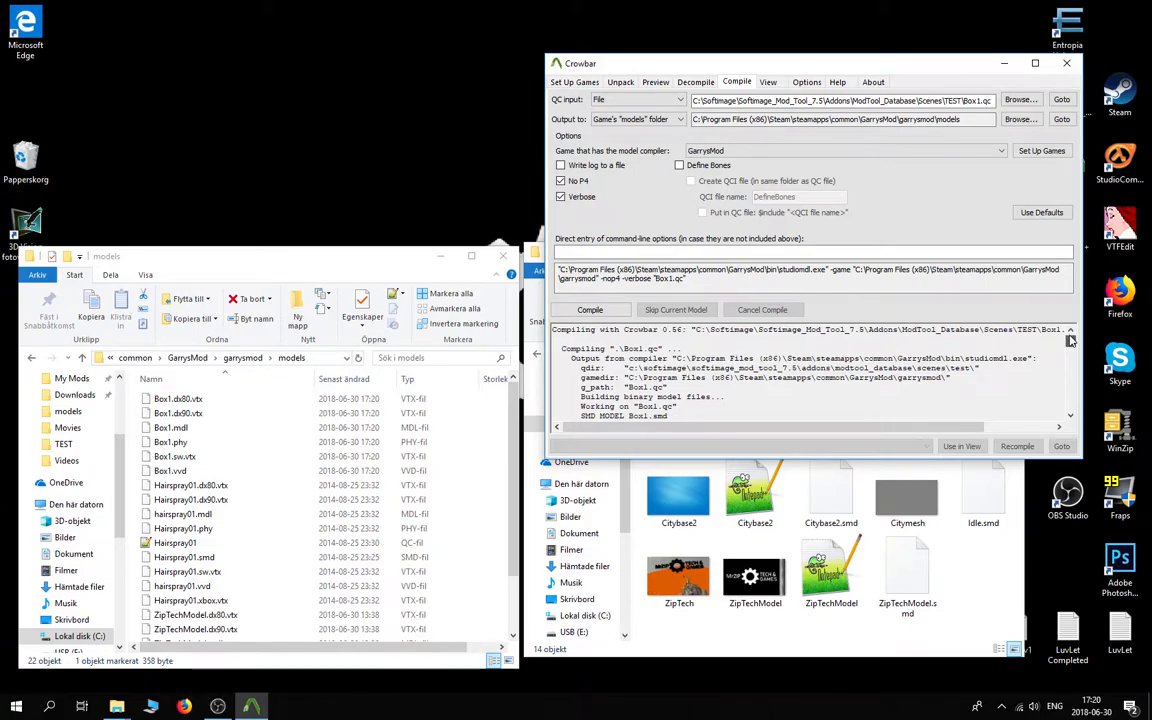
View the ZipTech image from the TEST folder, close it and return to Crowbar.
double_click(679, 580)
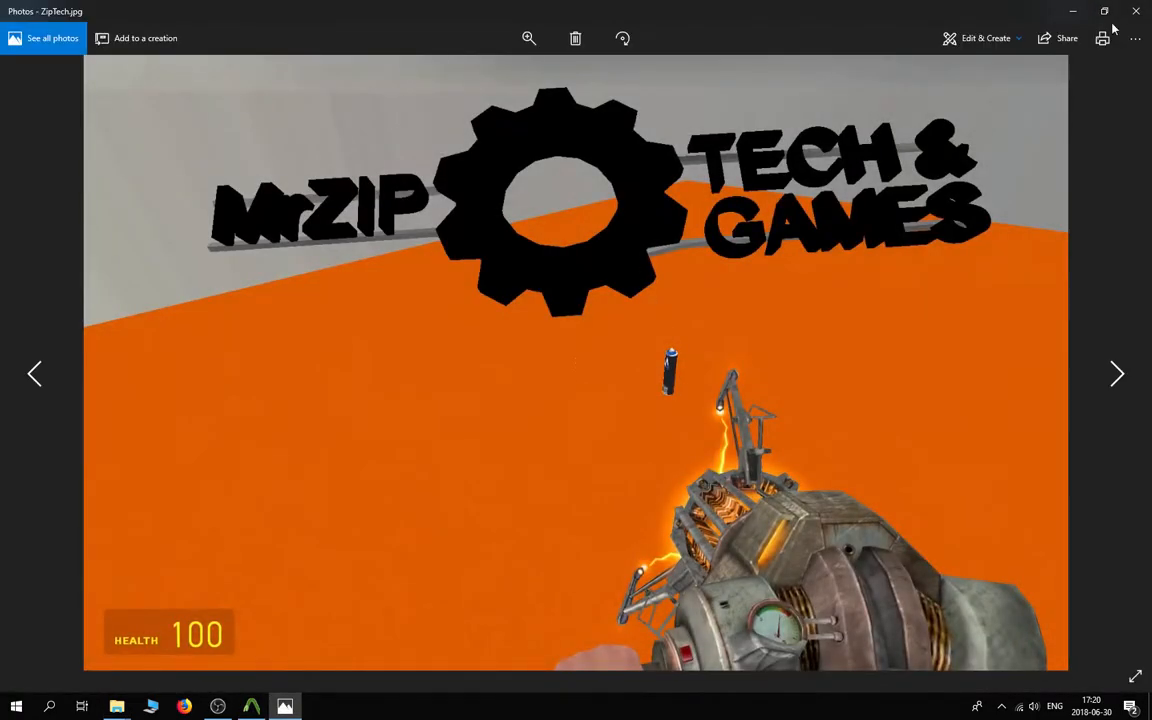
left_click(1135, 11)
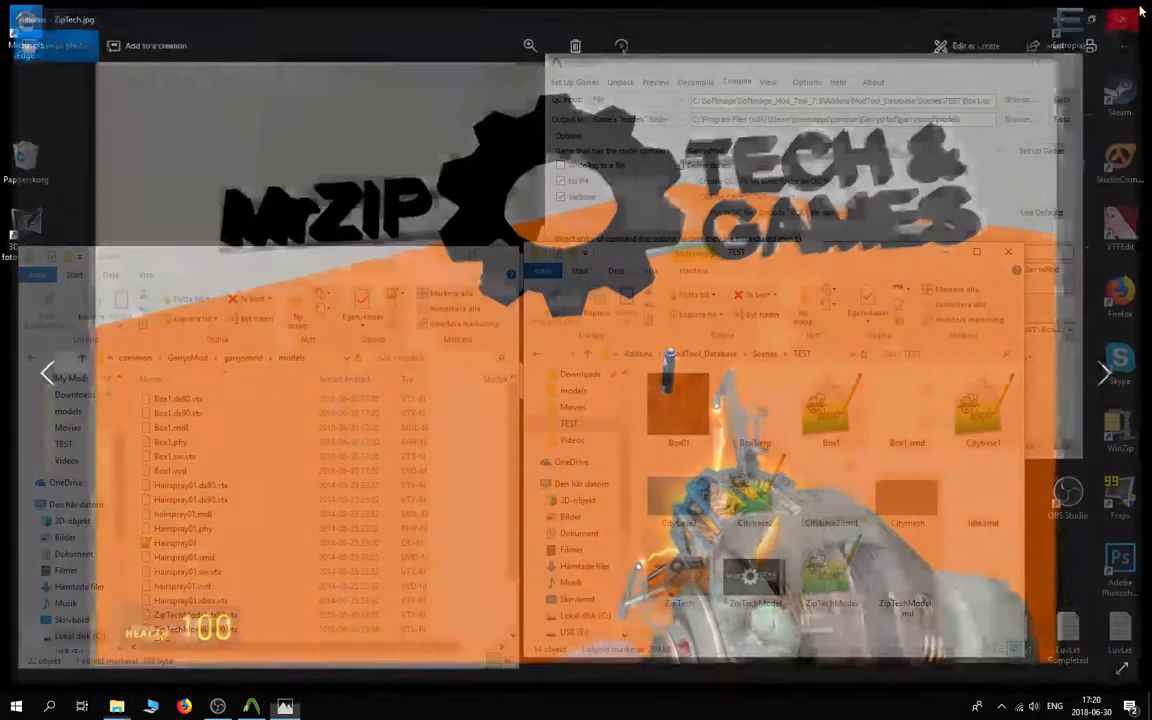
left_click(884, 220)
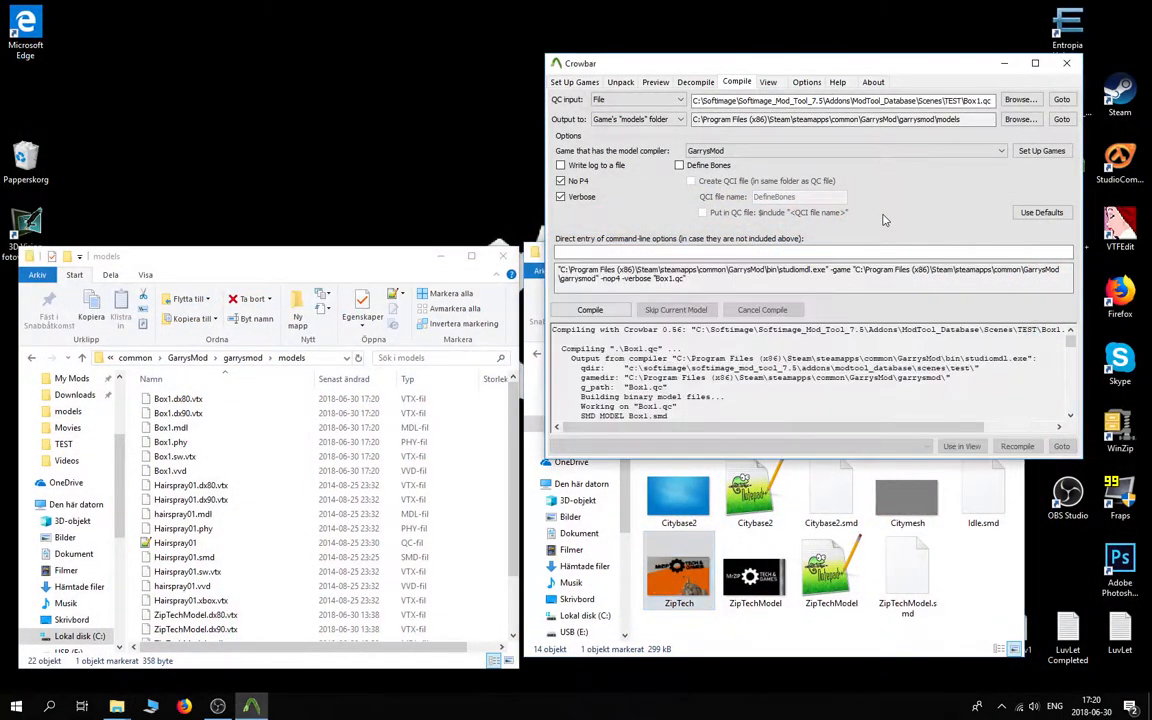
Examine the completion lines at the end of the Box1 compile log and close Crowbar.
left_click_drag(1072, 345, 1077, 408)
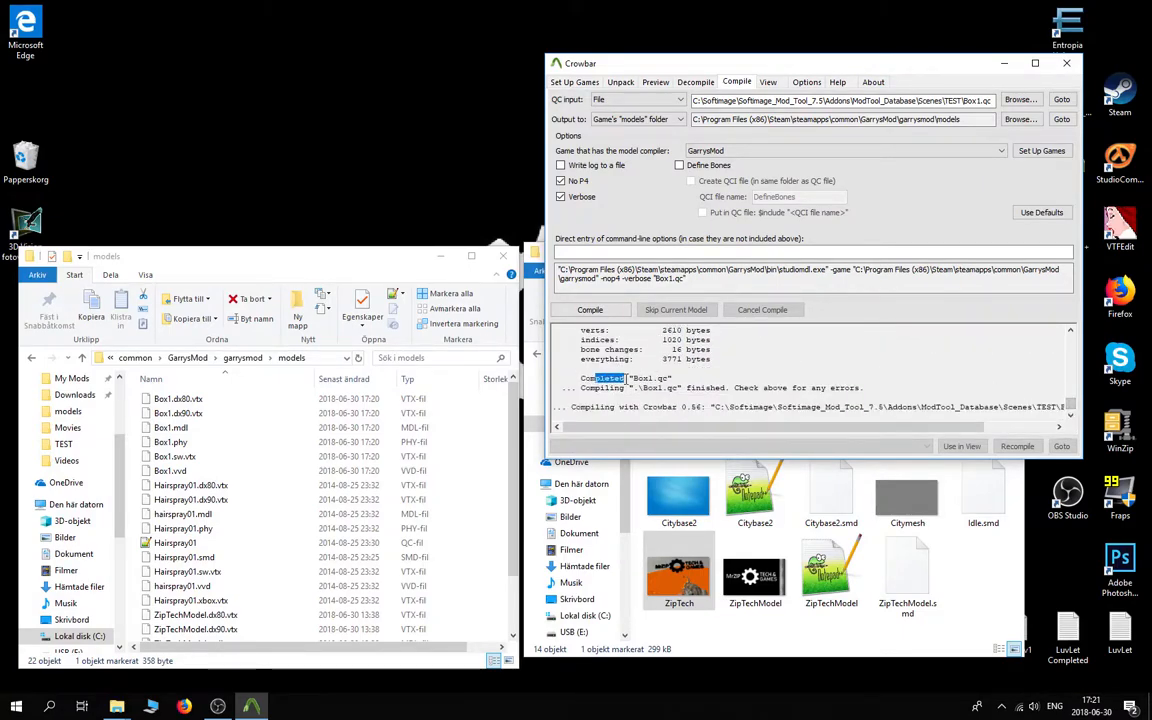
left_click_drag(685, 390, 838, 393)
left_click(815, 397)
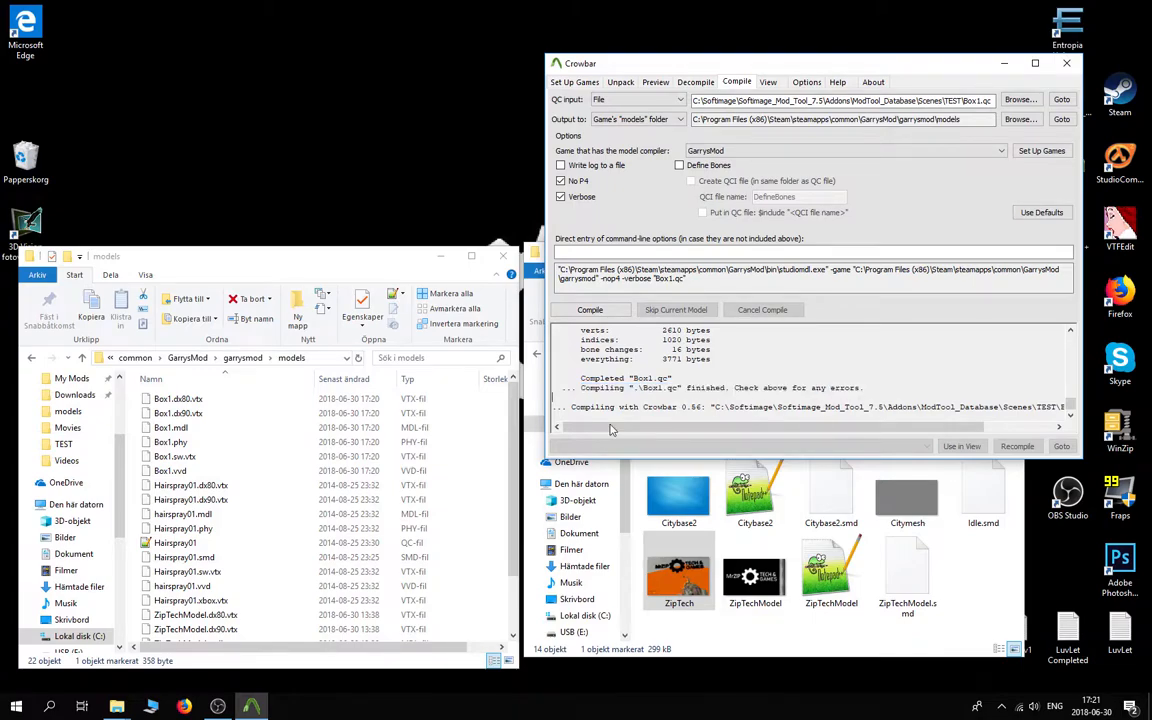
left_click_drag(577, 409, 633, 401)
left_click_drag(638, 407, 1054, 416)
left_click(738, 405)
left_click(1038, 416)
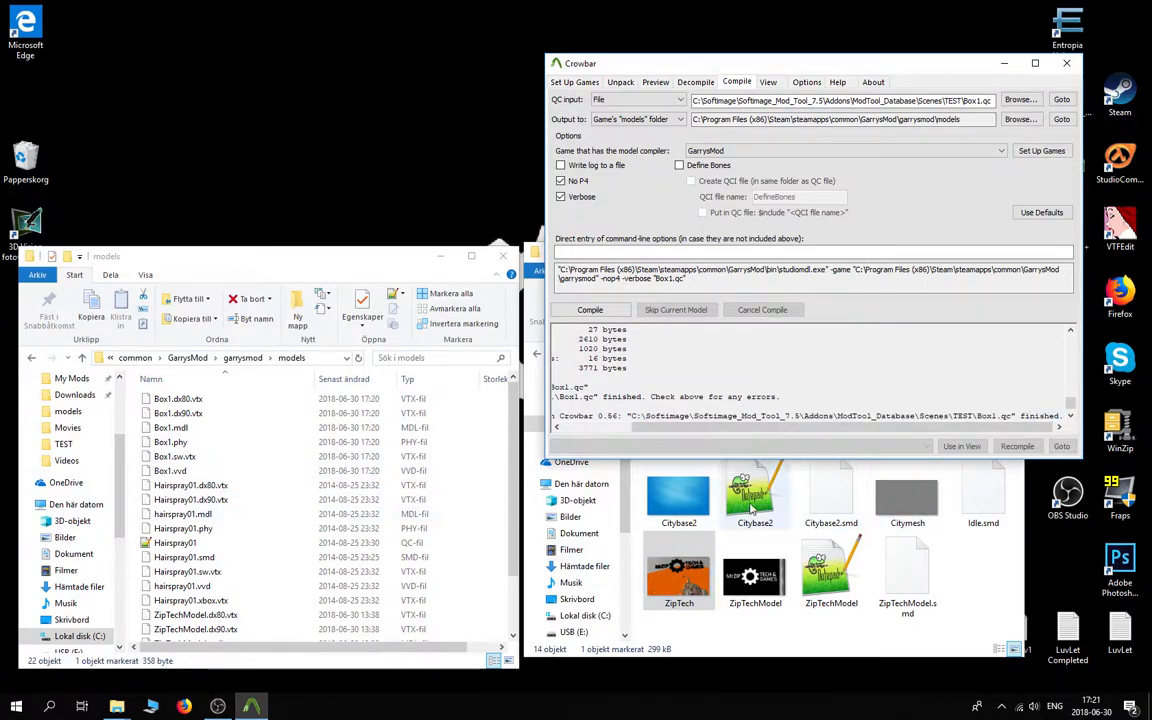
left_click(1067, 64)
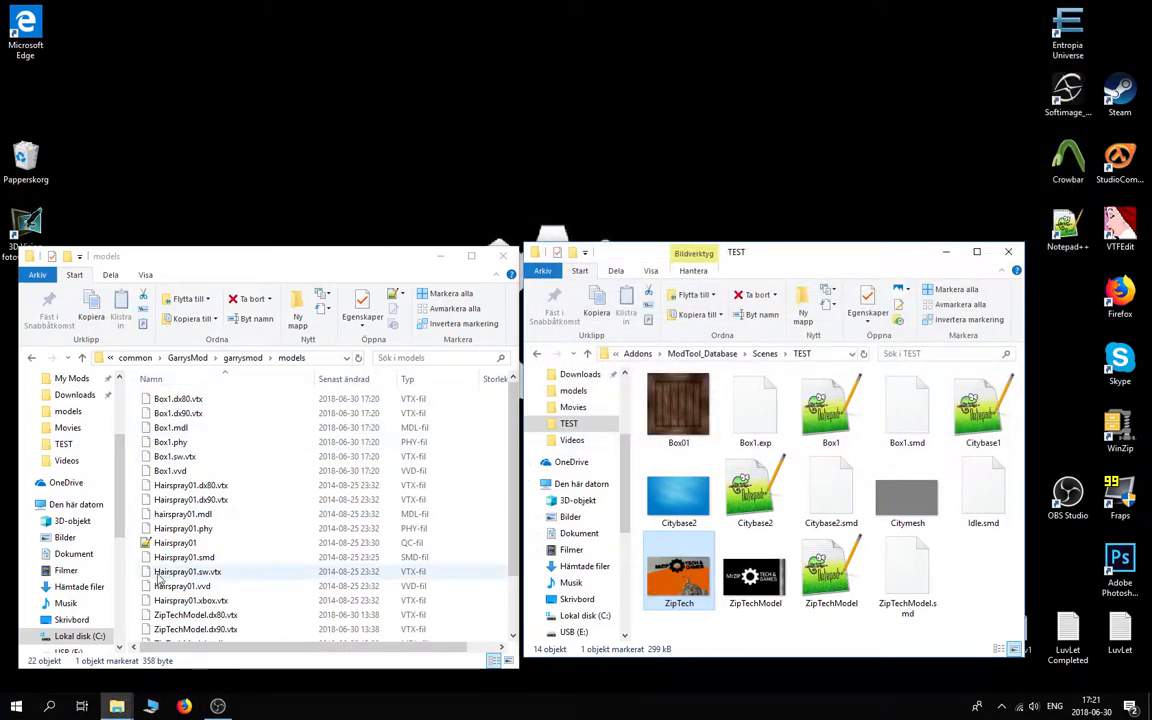
Check where the Hairspray01 and ZipTechModel QC files are stored and move the Box1 QC file from TEST into the garrysmod models folder.
left_click(176, 543)
scroll(186, 552, "down", 2)
left_click(187, 605)
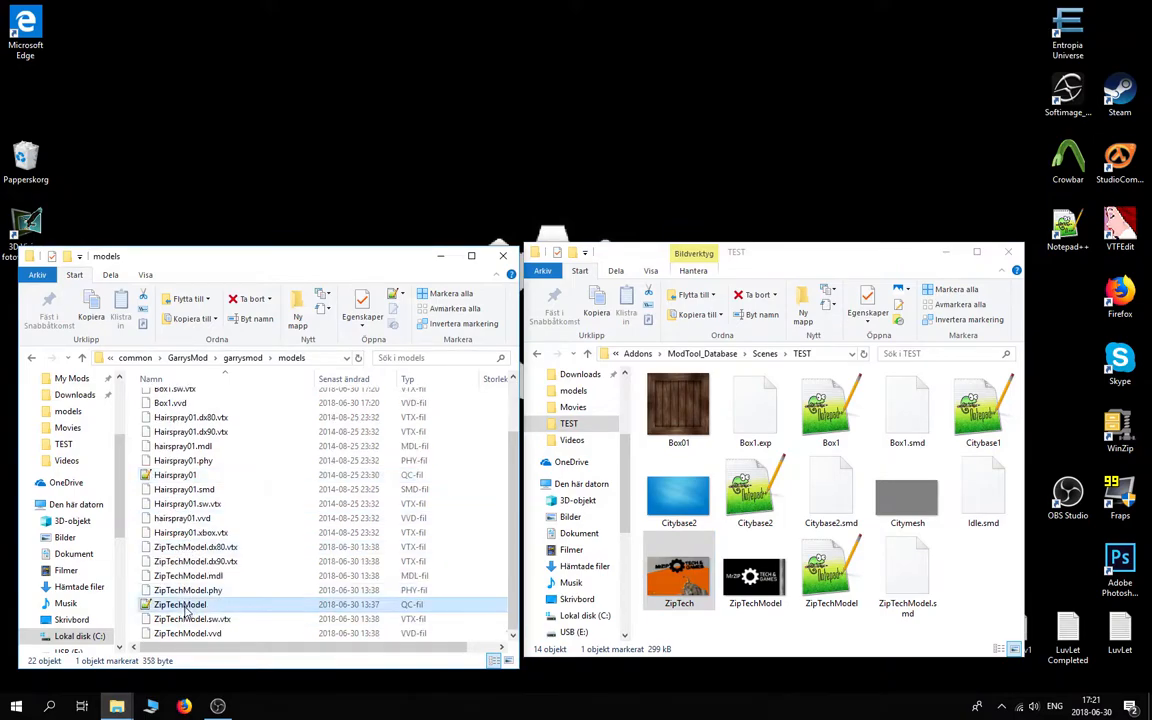
scroll(188, 603, "up", 2)
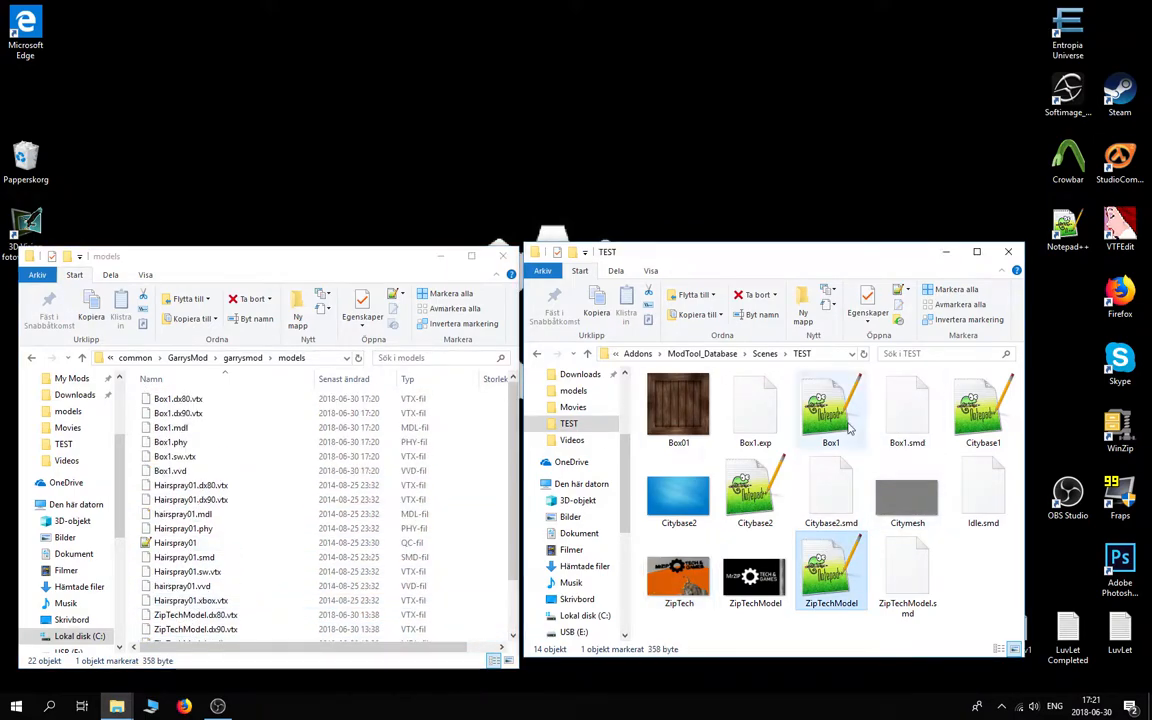
left_click_drag(830, 418, 265, 400)
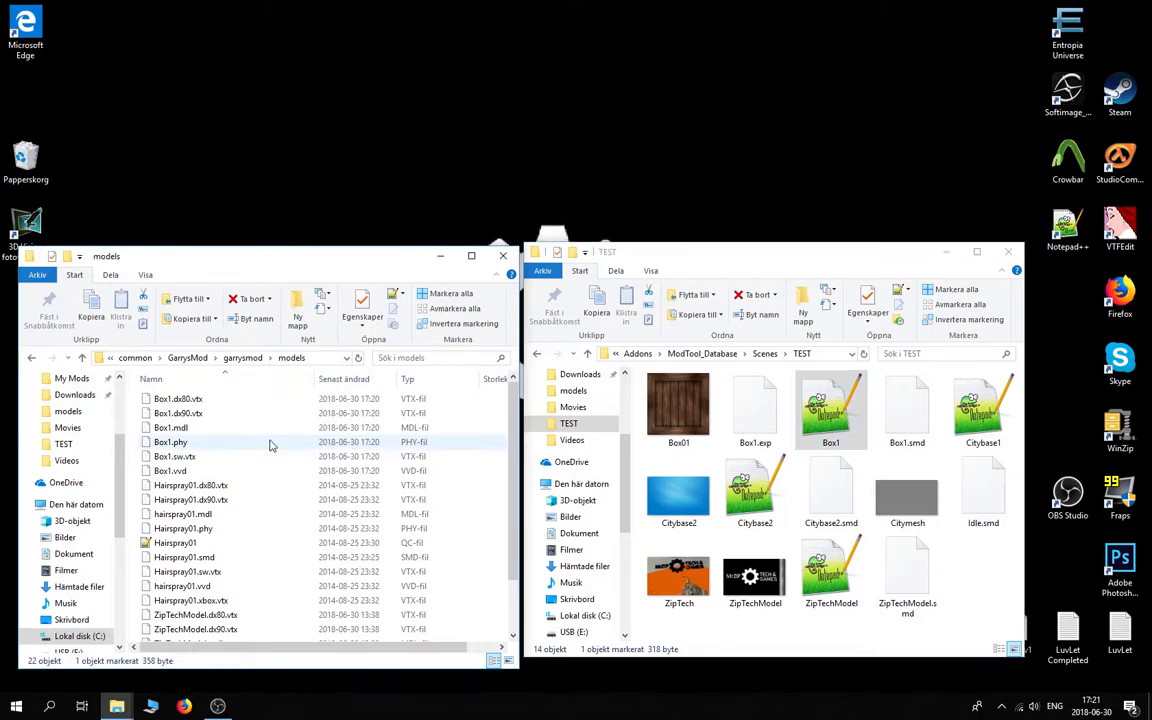
Select all Box1 files in the garrysmod models folder and open that same folder path in the TEST window.
left_click_drag(185, 486, 284, 374)
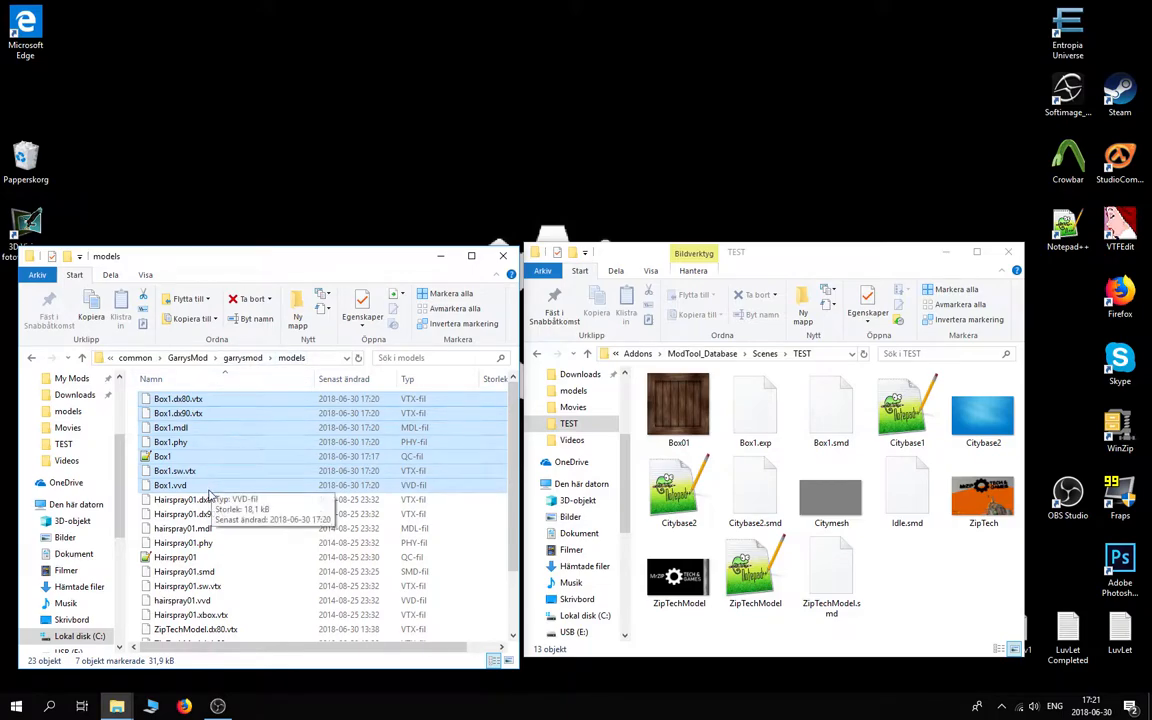
left_click(320, 357)
key("ctrl+c")
left_click(800, 354)
key("ctrl+v")
key("Return")
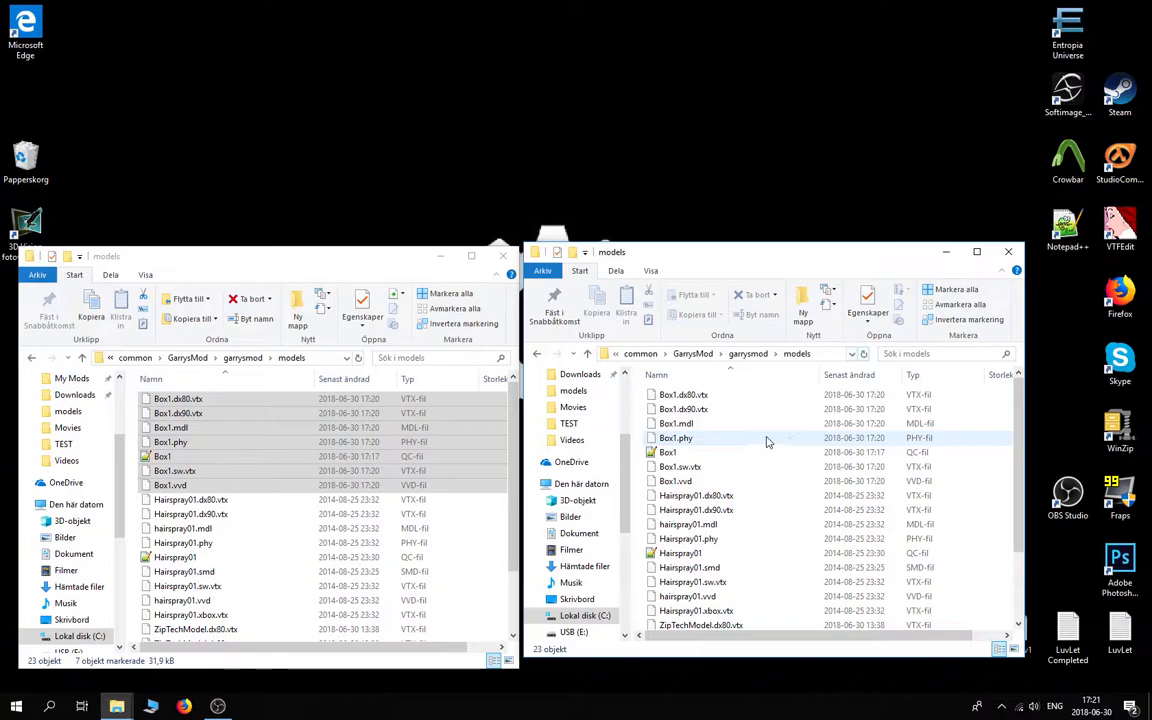
Go to the Box1 folder under garrysmod materials\models, examine the Box1 VMT file's texture path and close the editor.
left_click(745, 355)
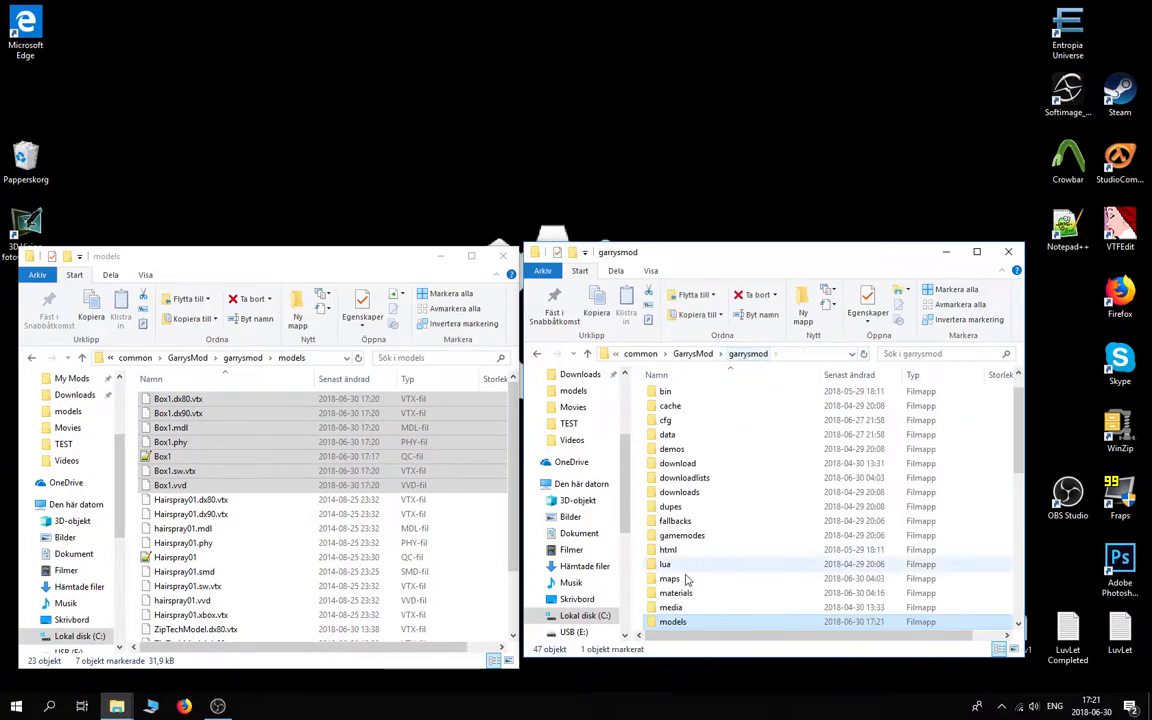
double_click(670, 585)
double_click(672, 396)
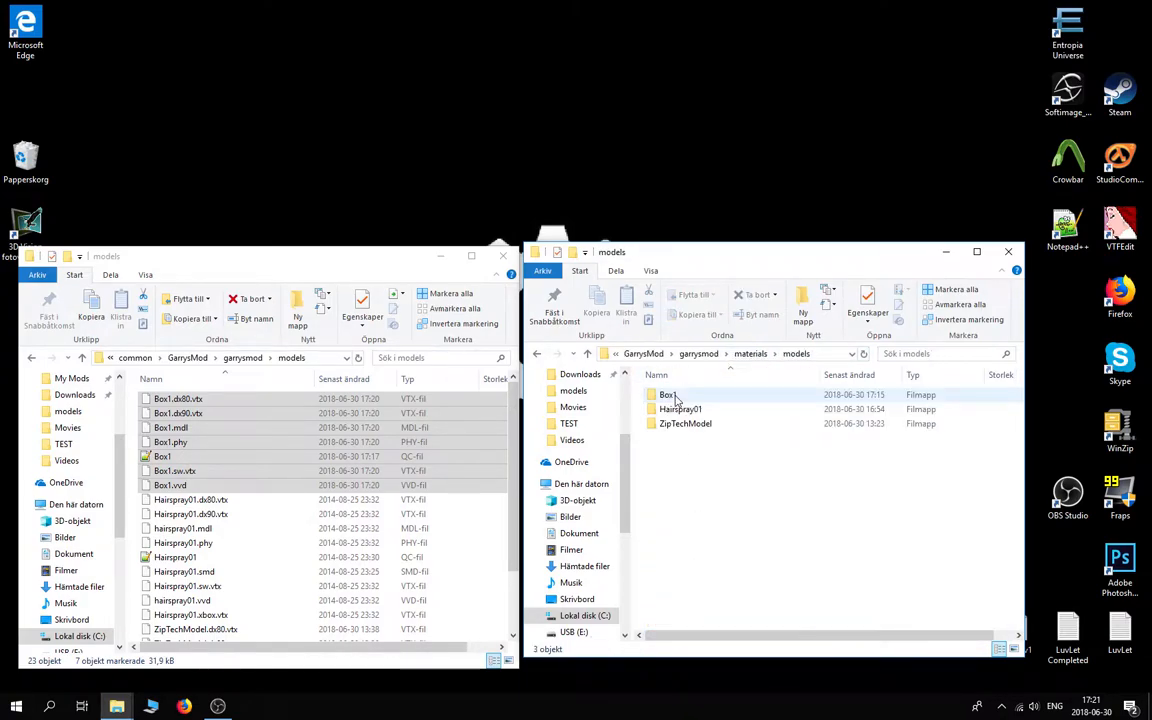
double_click(684, 399)
double_click(668, 395)
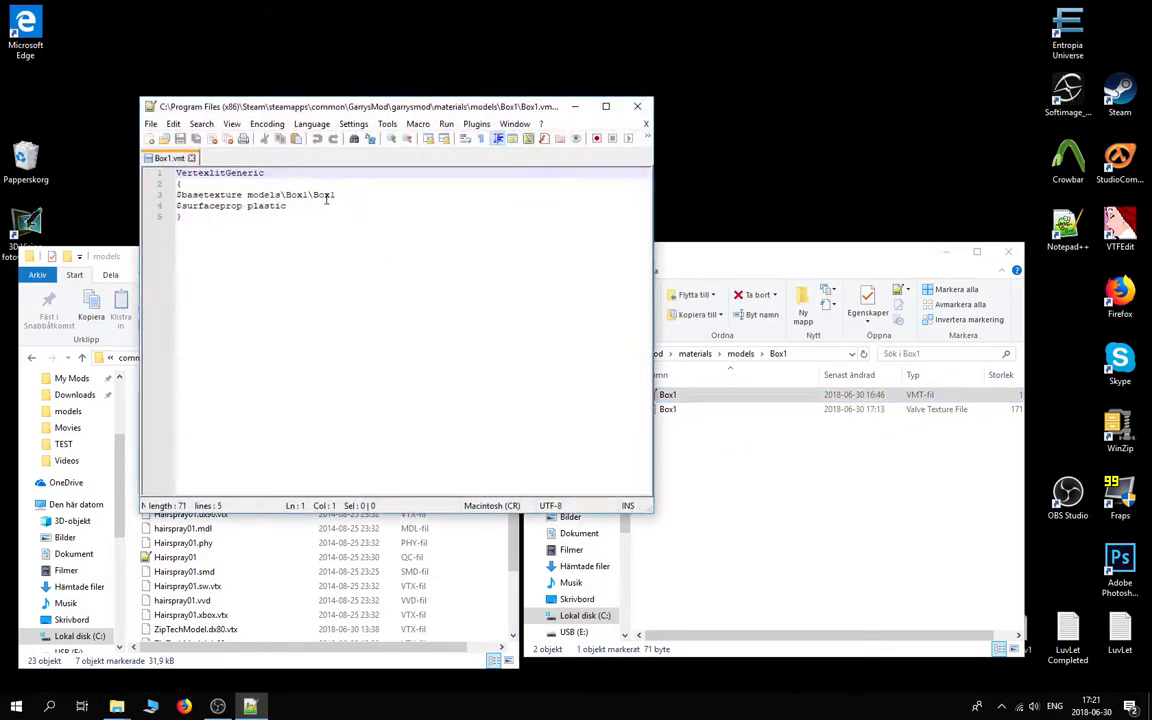
left_click(637, 106)
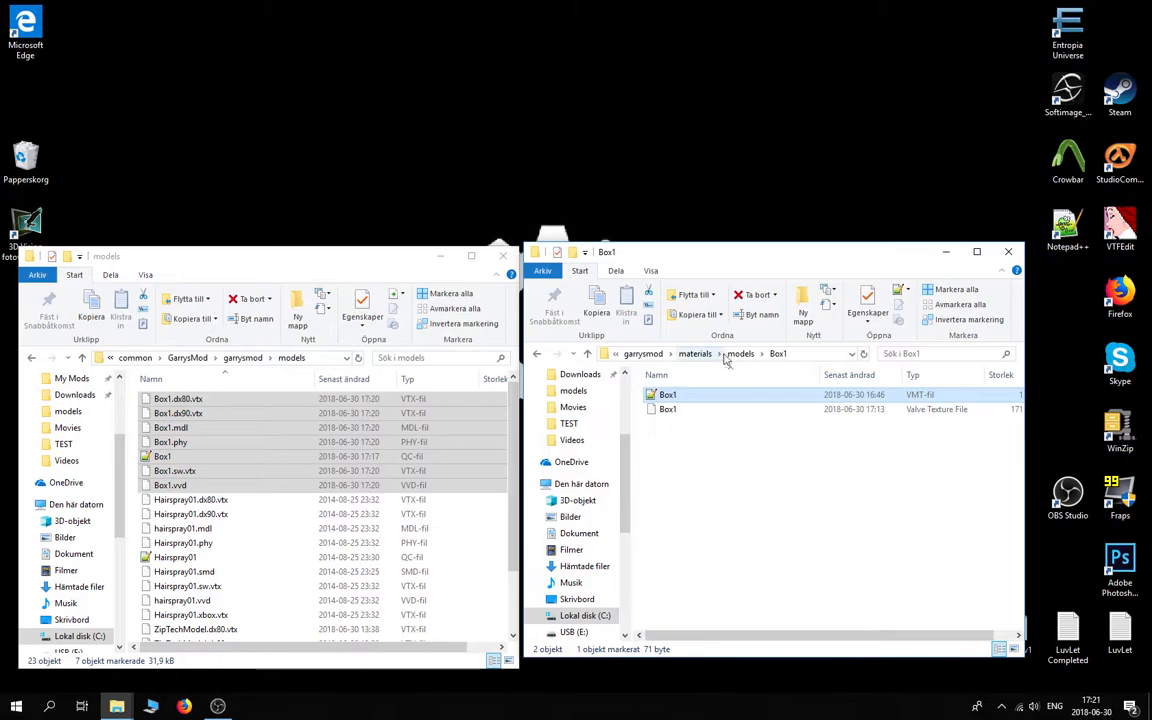
Open the Box1 QC file from the models folder, examine its $surfaceprop setting and close the files and Notepad++.
double_click(165, 456)
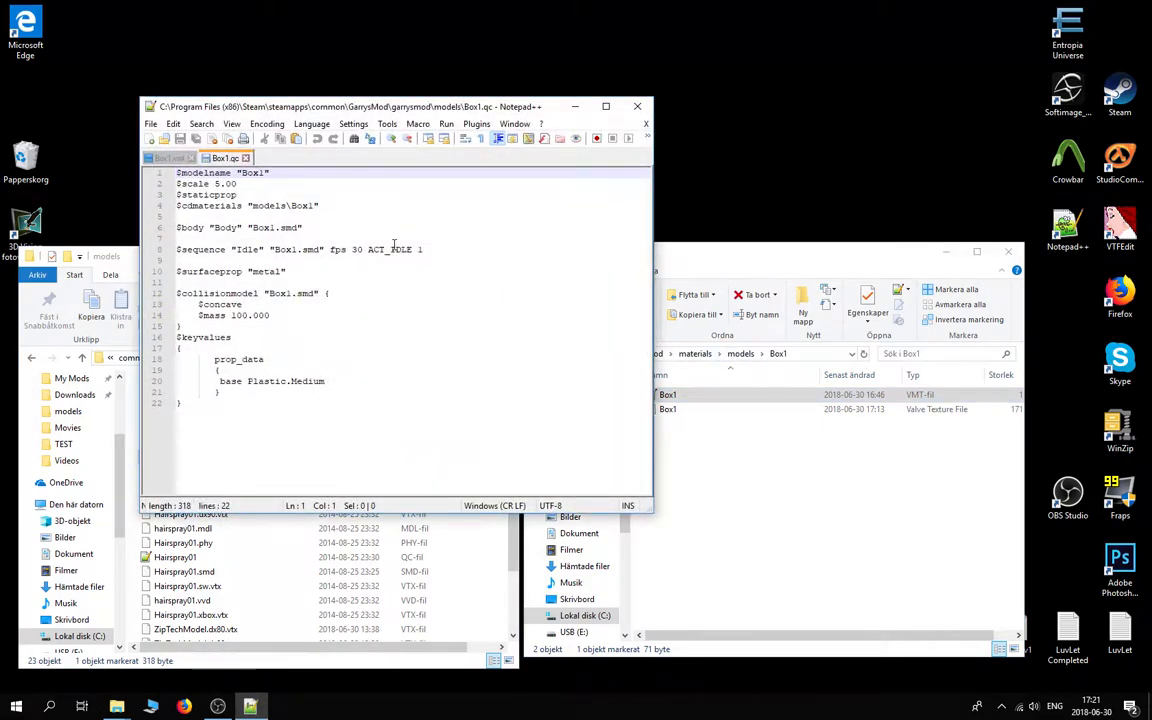
left_click(253, 272)
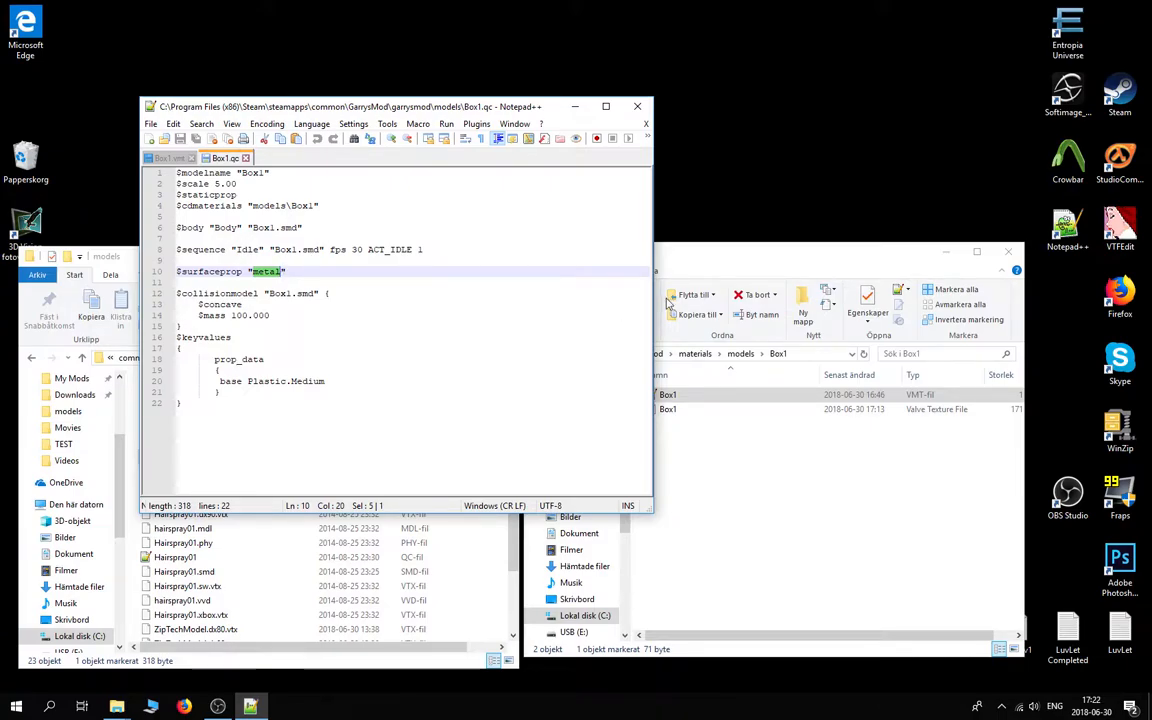
left_click(191, 158)
left_click(188, 159)
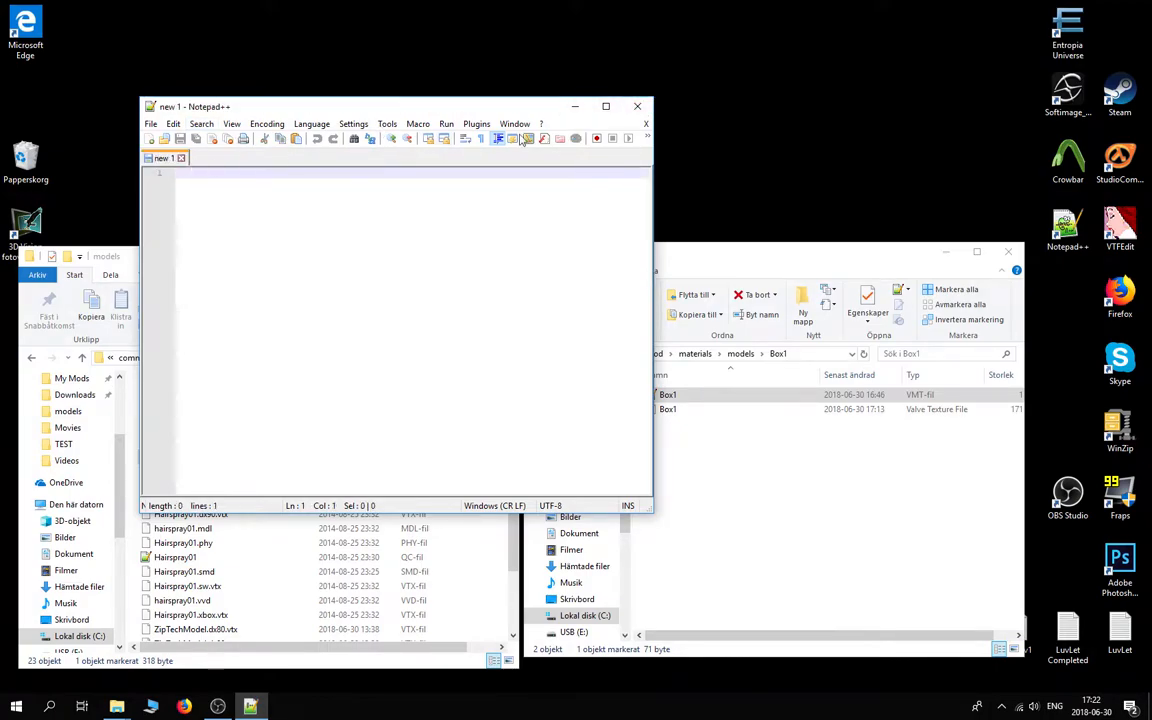
left_click(639, 107)
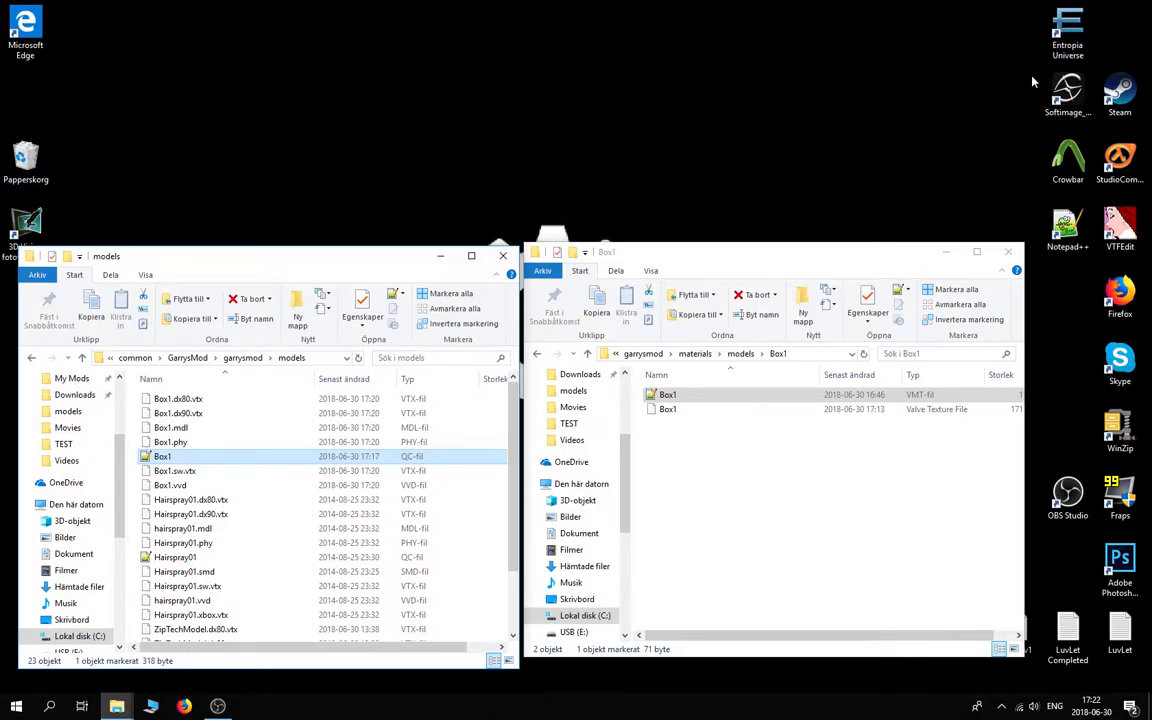
Close both folder windows and move the Softimage, Crowbar, Notepad++, StudioCompiler and VTFEdit shortcuts together to the upper middle of the desktop.
left_click(1067, 100)
left_click(1069, 166, "ctrl")
left_click(1070, 232, "ctrl")
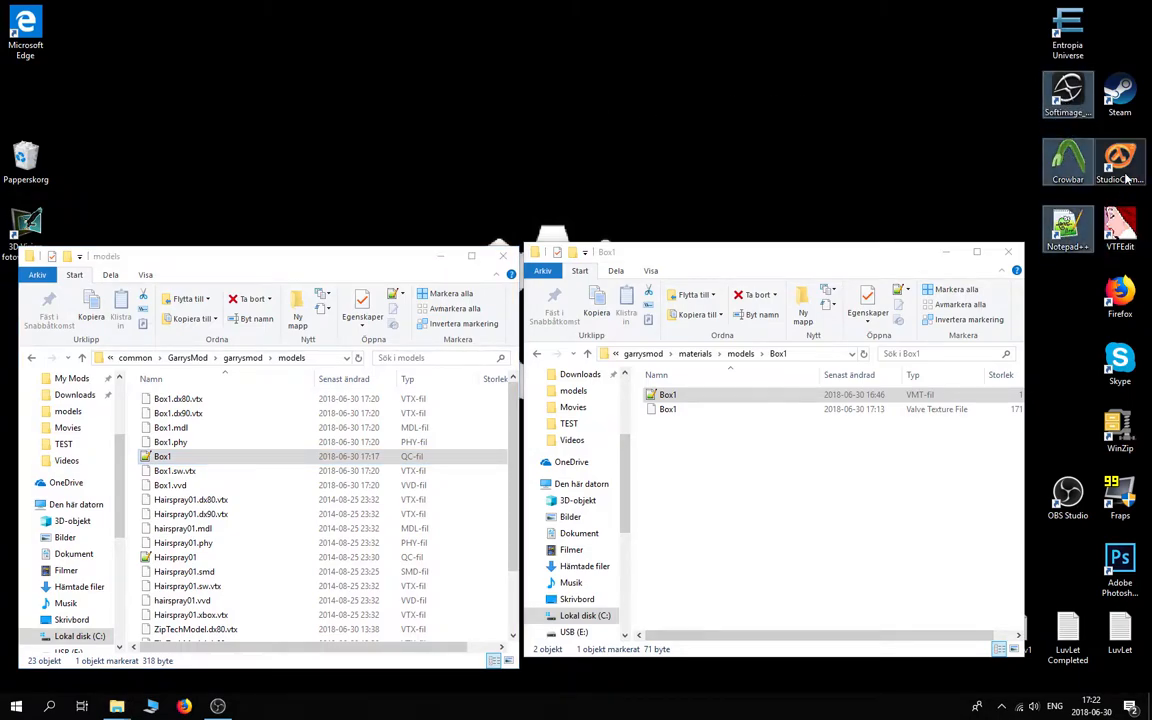
left_click(1120, 163, "ctrl")
left_click(1120, 228, "ctrl")
left_click(1010, 254)
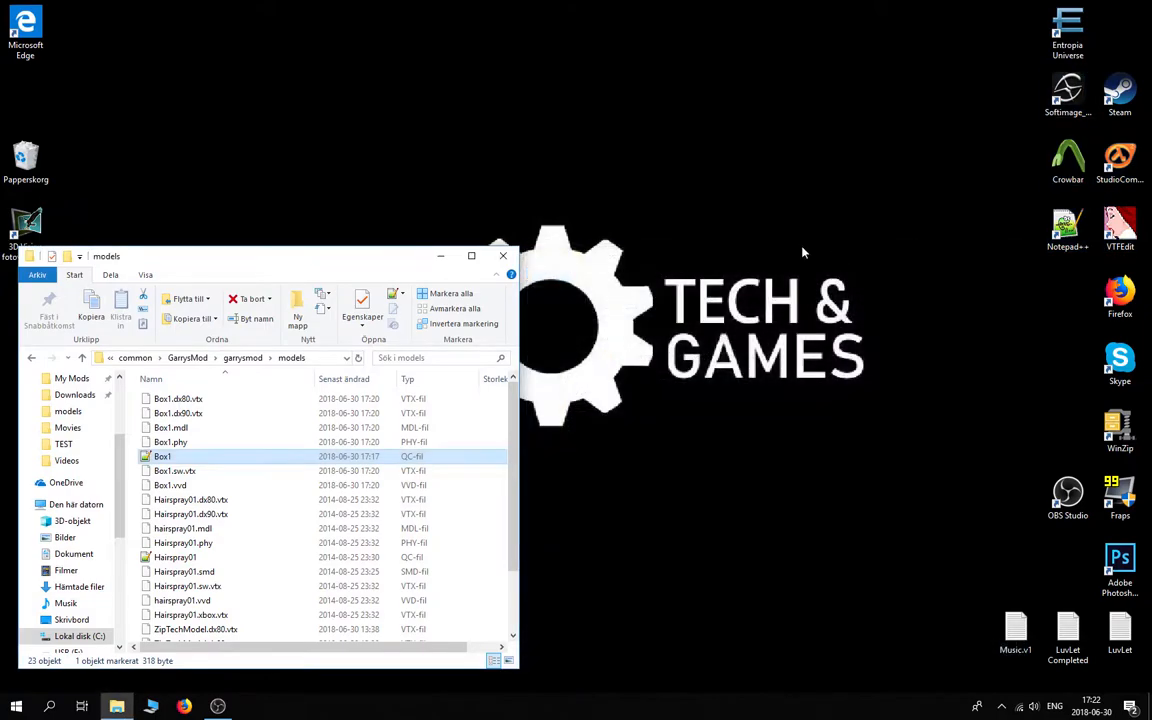
left_click(503, 257)
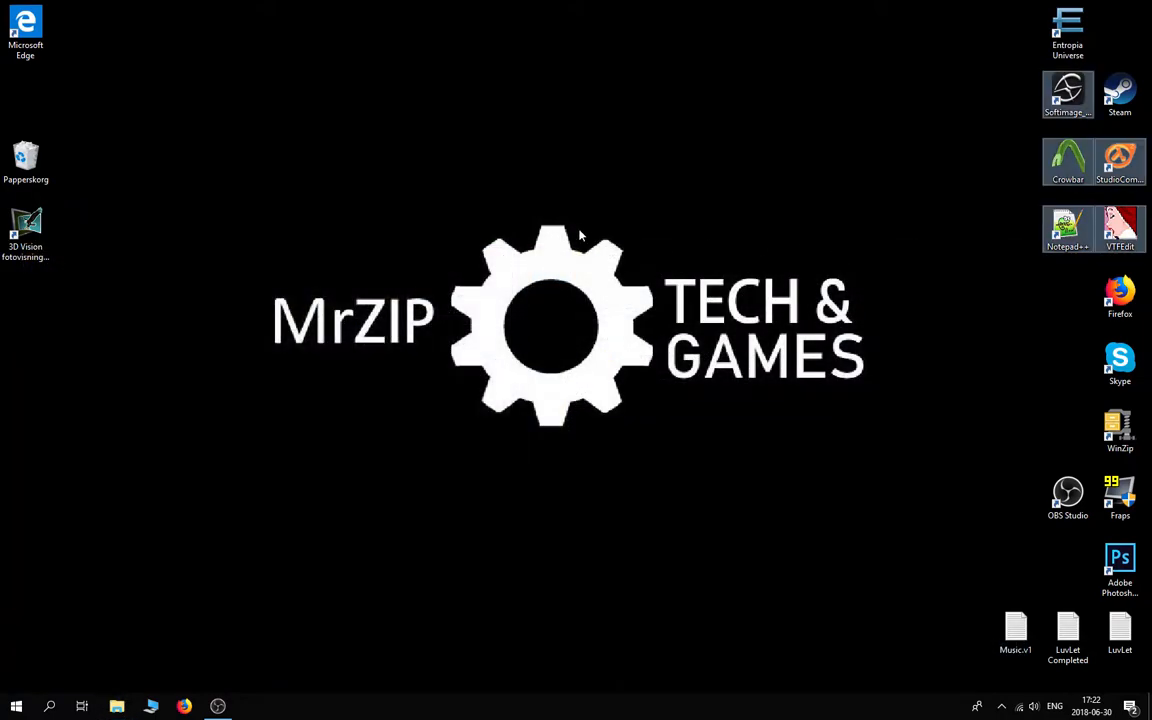
left_click_drag(1045, 175, 536, 132)
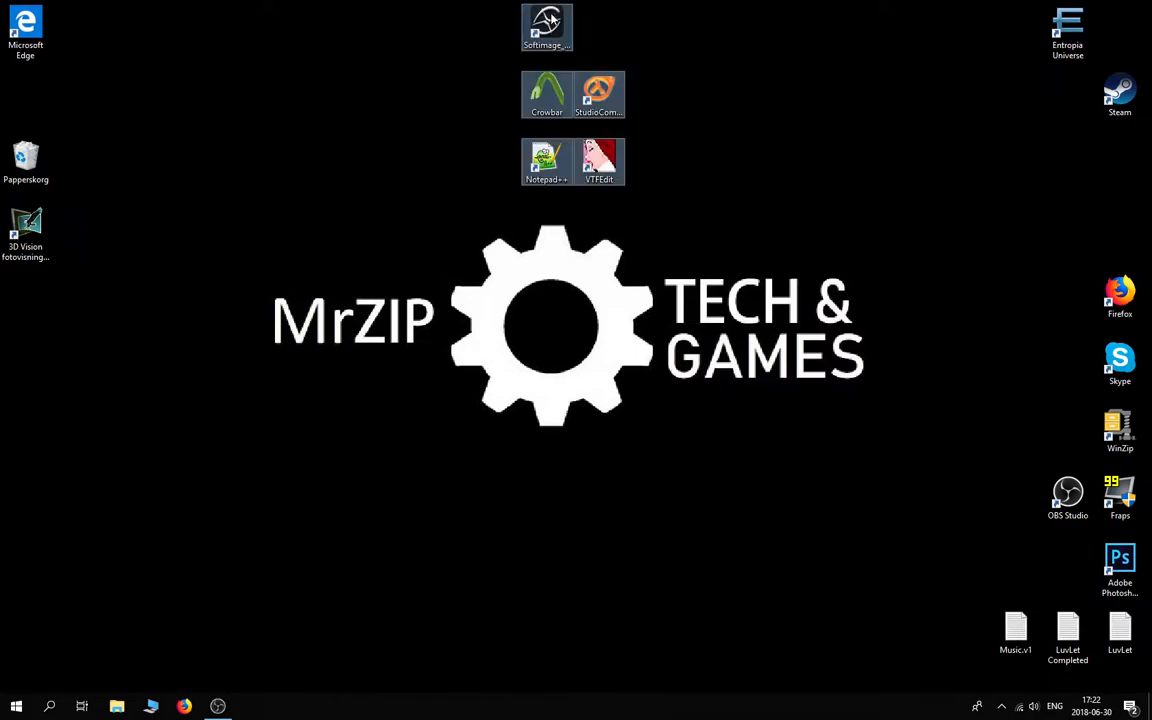